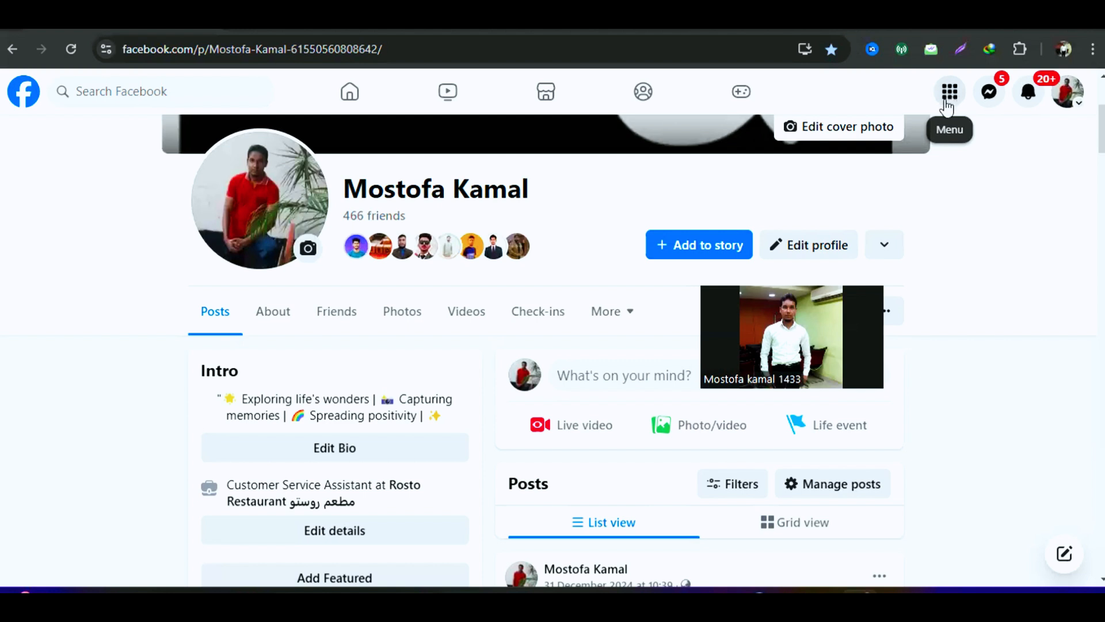
Open the form for creating a new Facebook Page
left_click(949, 95)
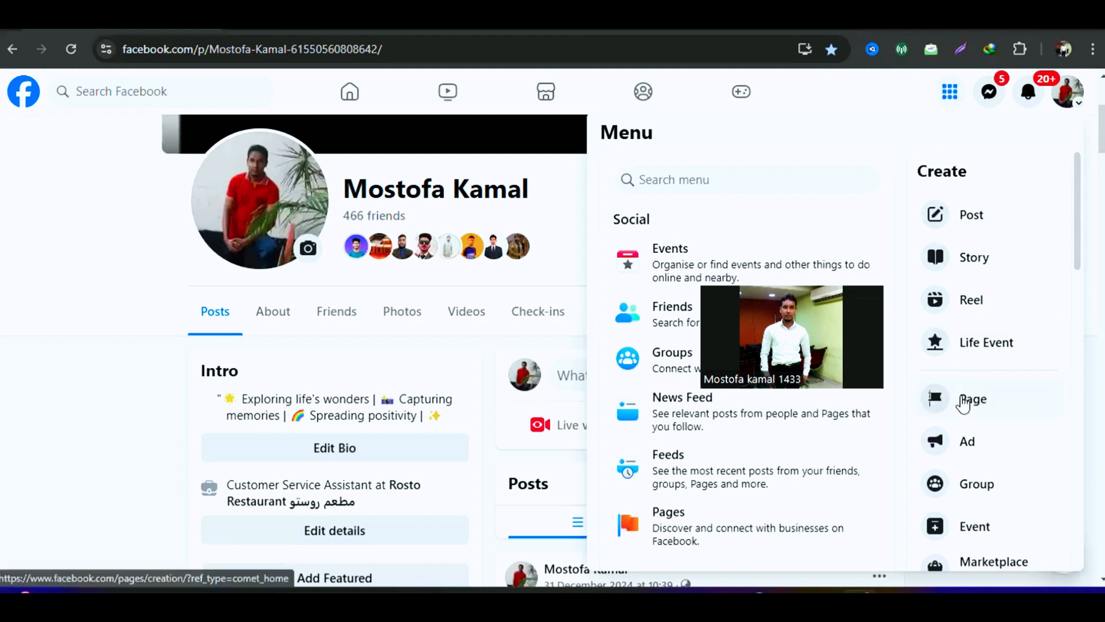
scroll(967, 396, "down", 1)
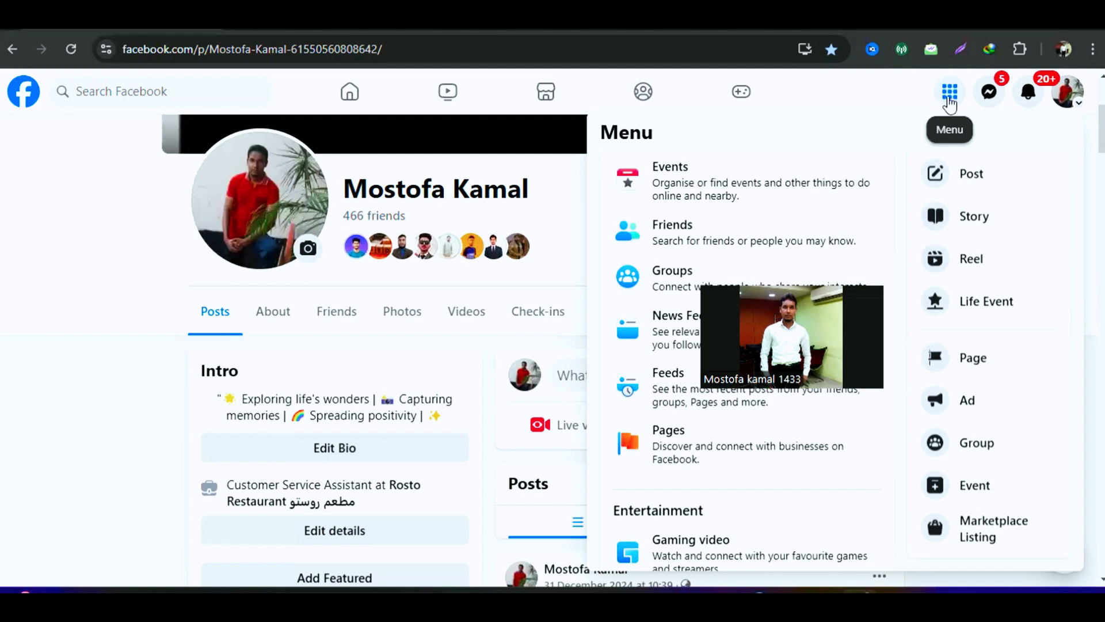
left_click(950, 364)
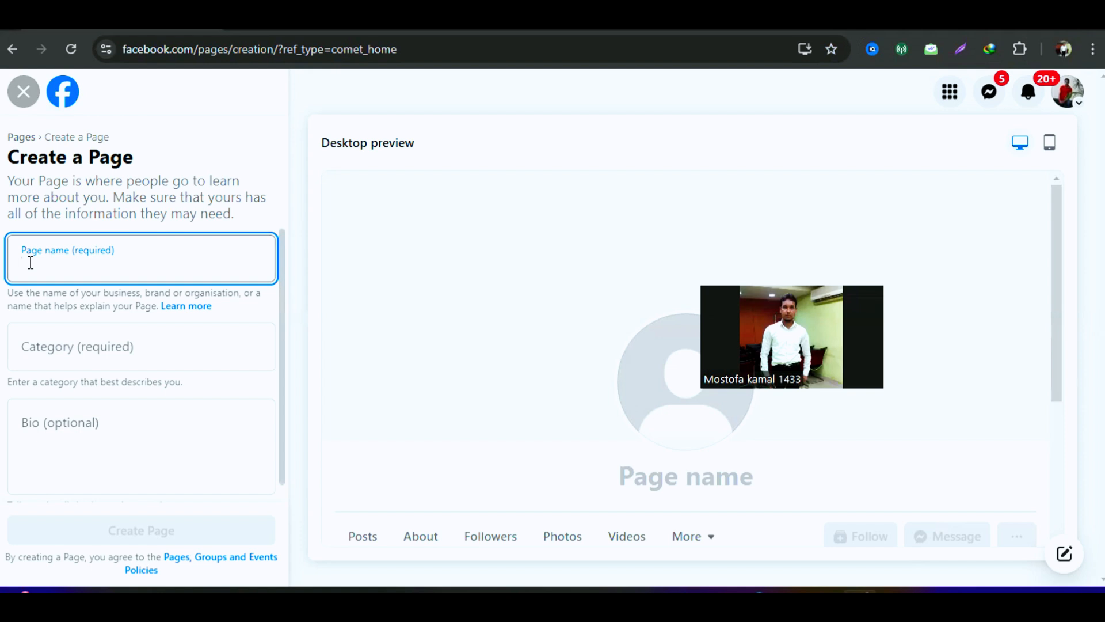
Enter "digital marketing" as the name of the new Page
type("digi")
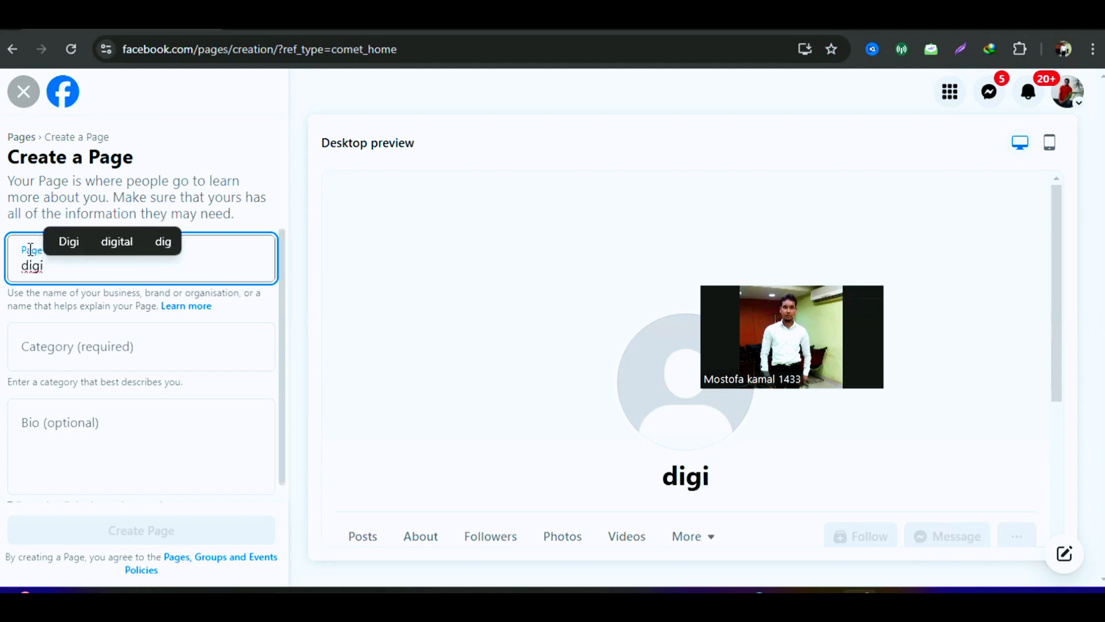
left_click(119, 241)
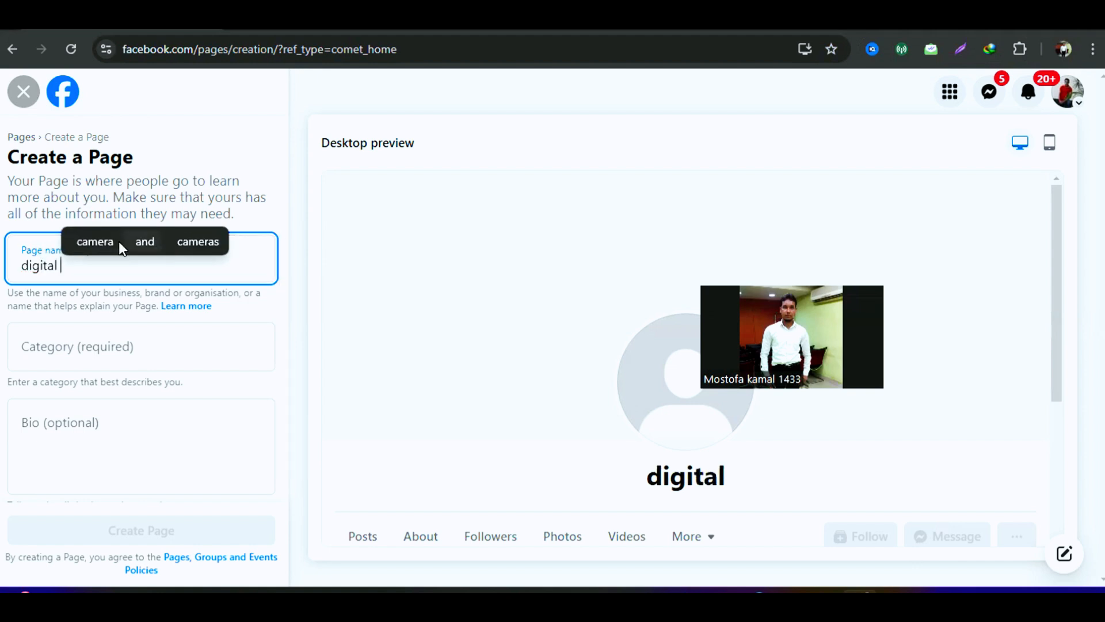
type("mark")
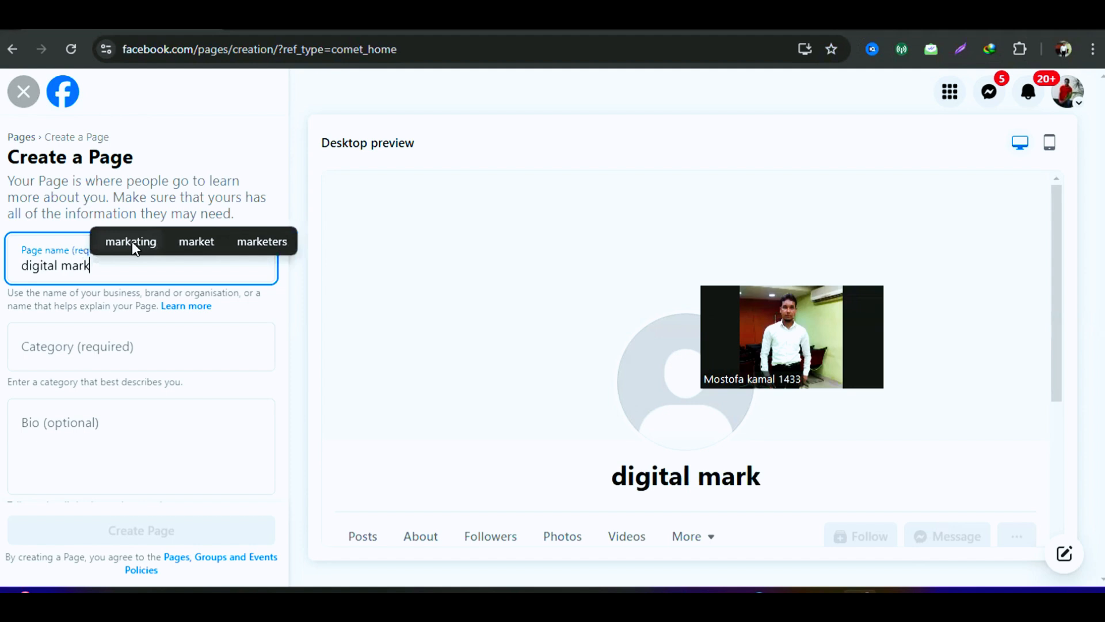
left_click(132, 241)
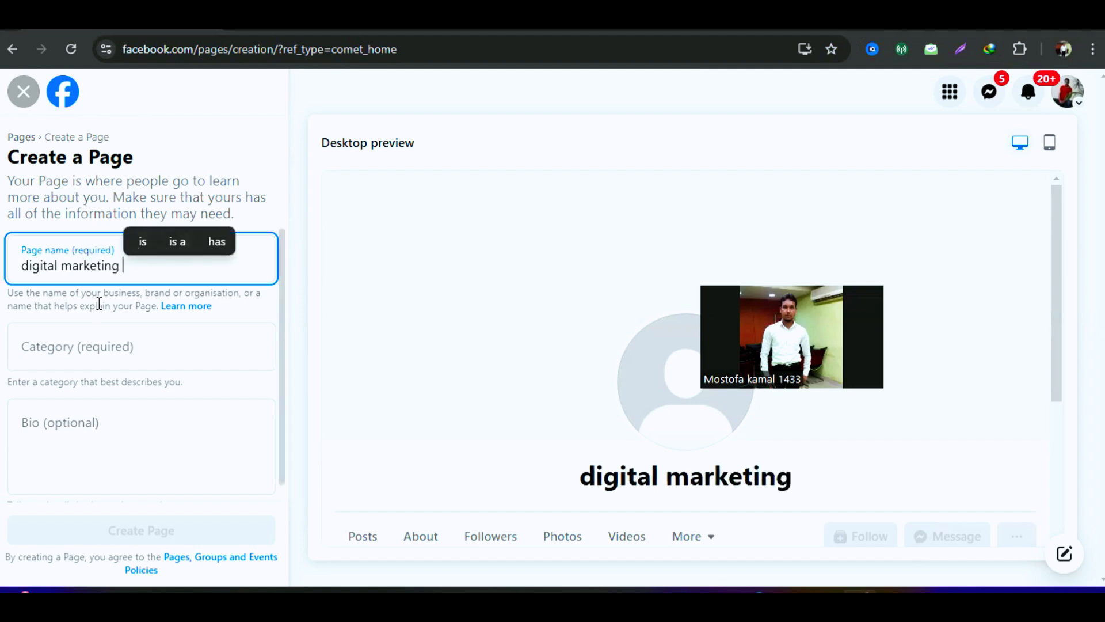
Assign the categories Digital creator and Social media agency to the Page
left_click(45, 346)
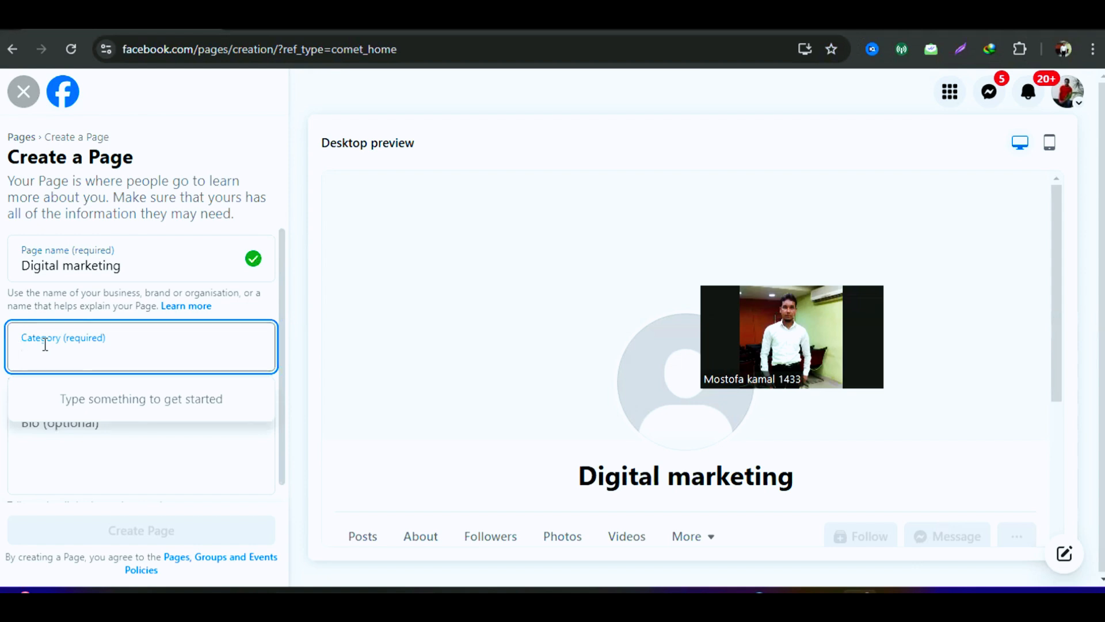
type("d")
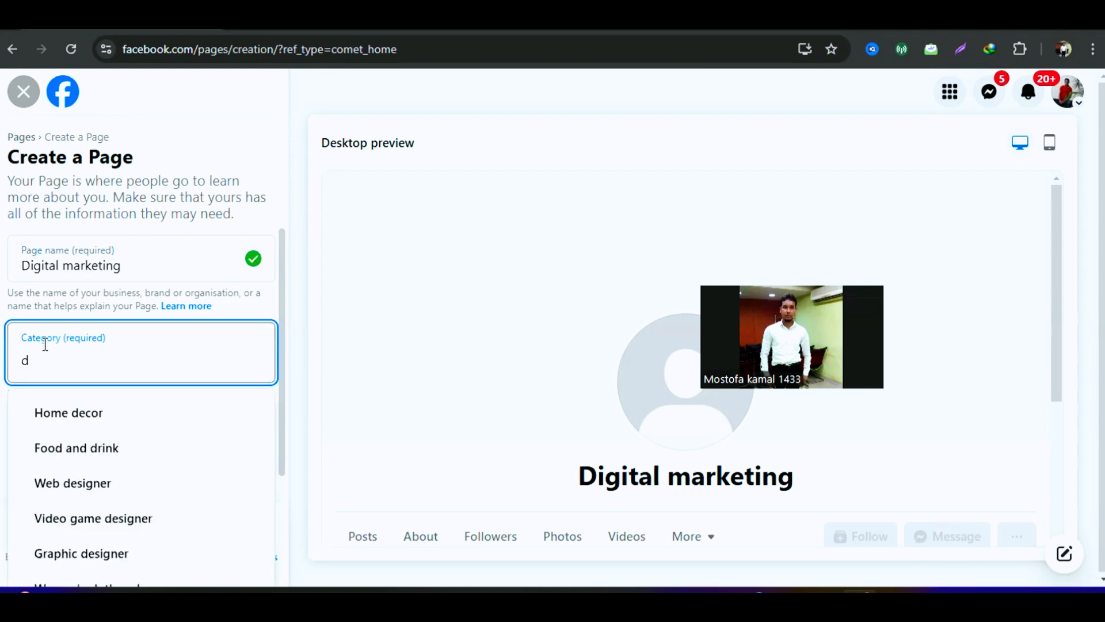
type("igi")
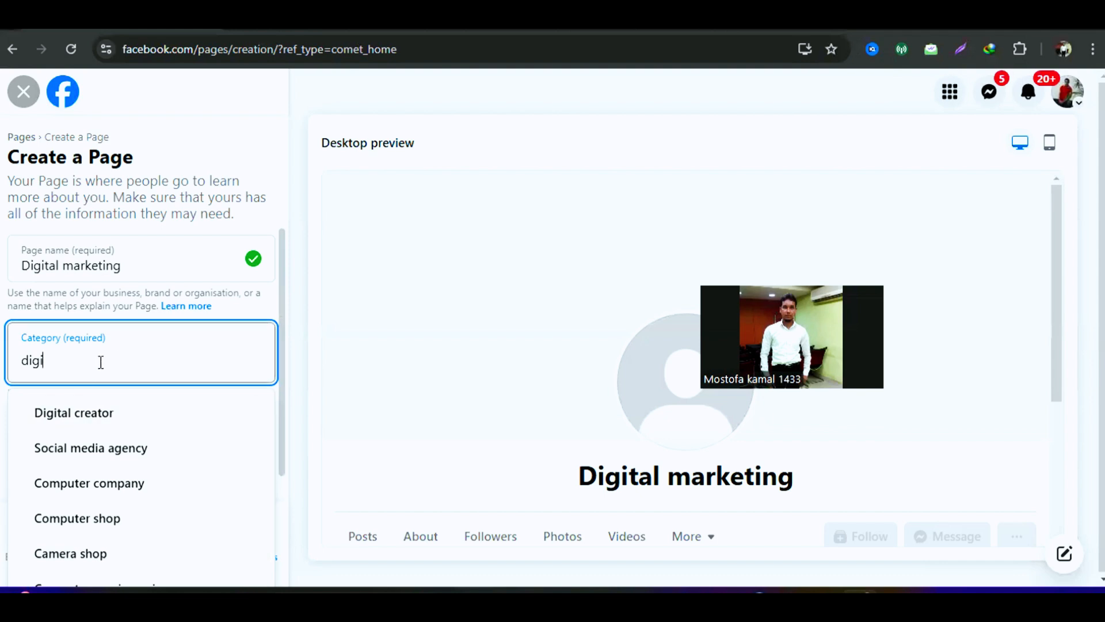
left_click(68, 415)
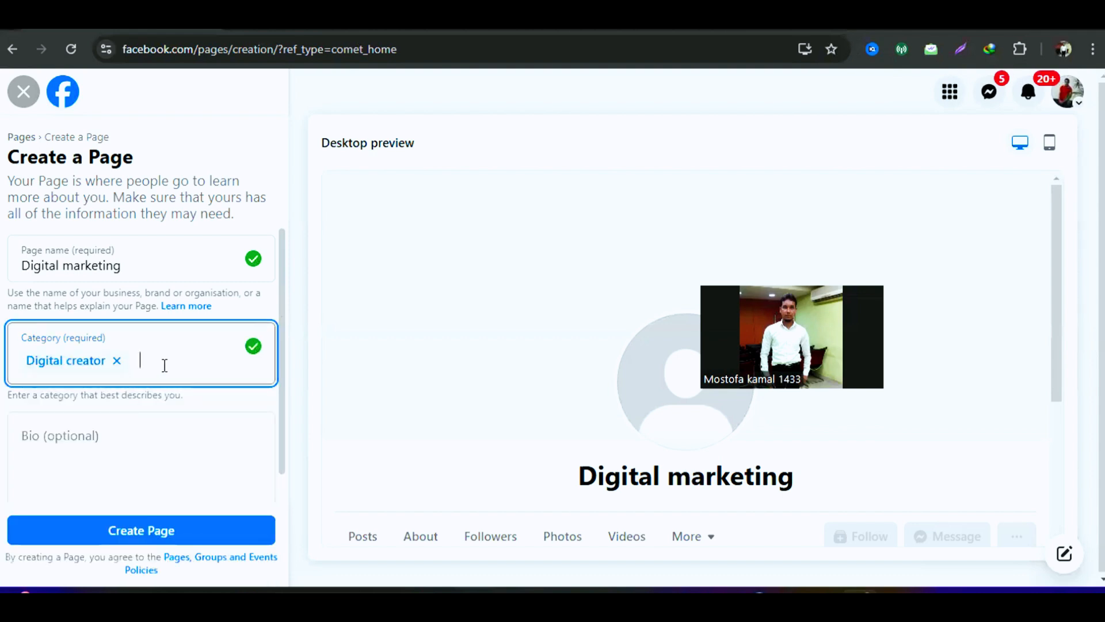
type("digi")
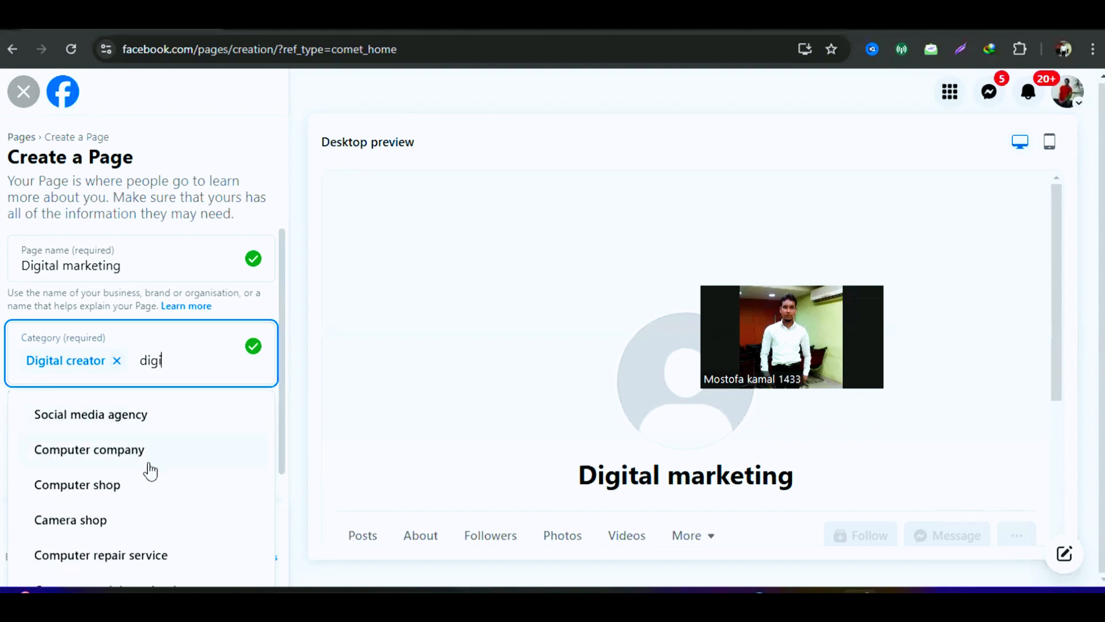
left_click(104, 424)
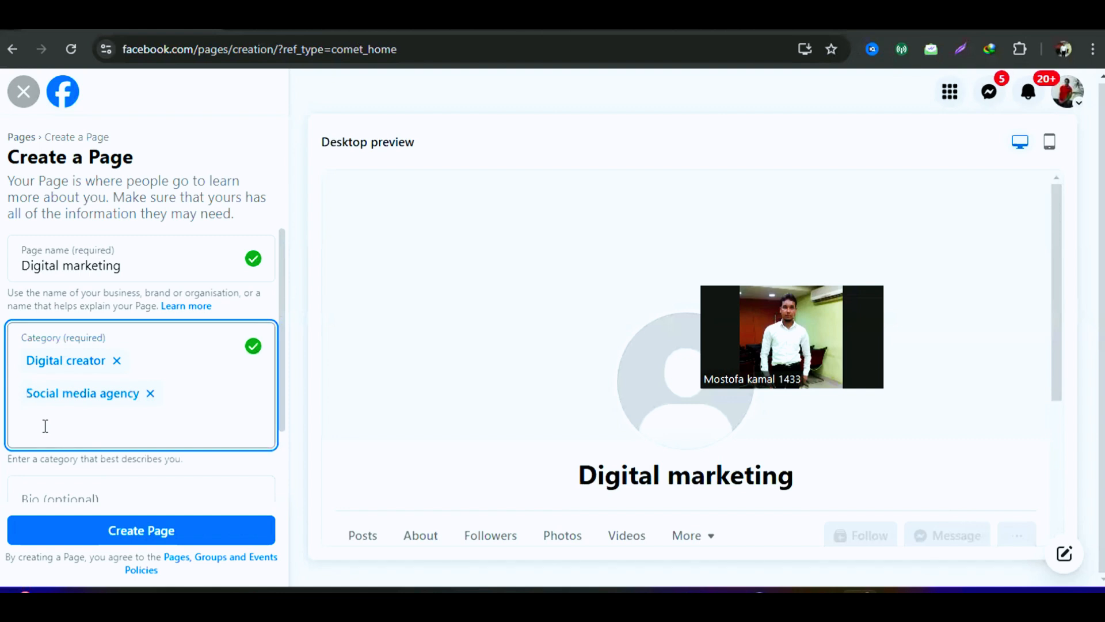
type("fr")
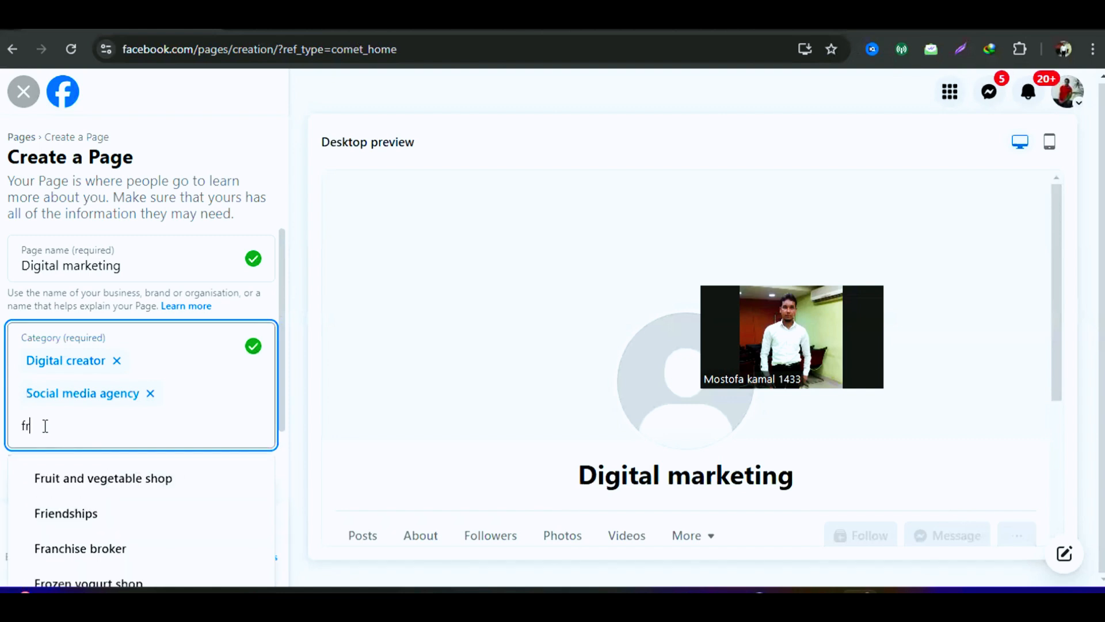
type("eelan")
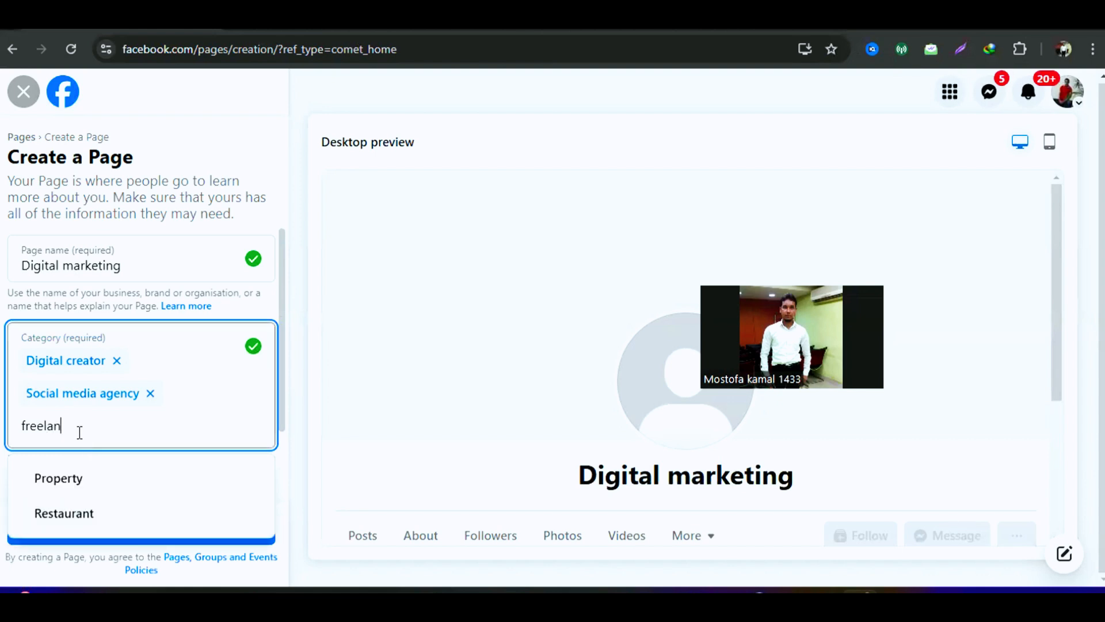
key("BackSpace")
key("BackSpace")
key("BackSpace")
key("BackSpace")
key("BackSpace")
key("BackSpace")
key("BackSpace")
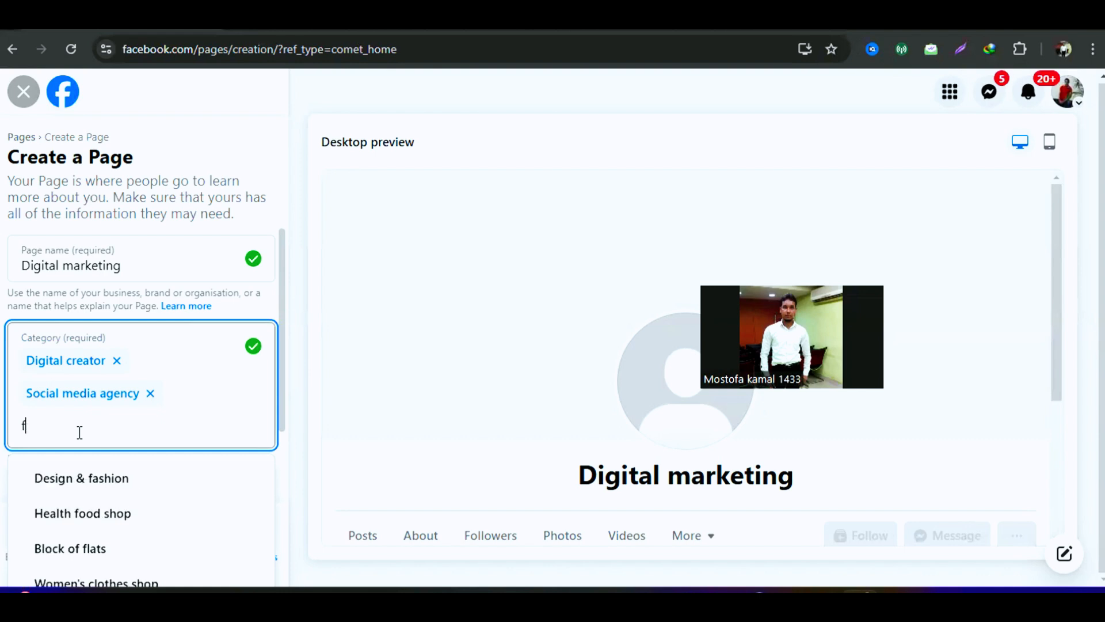
type("onlin")
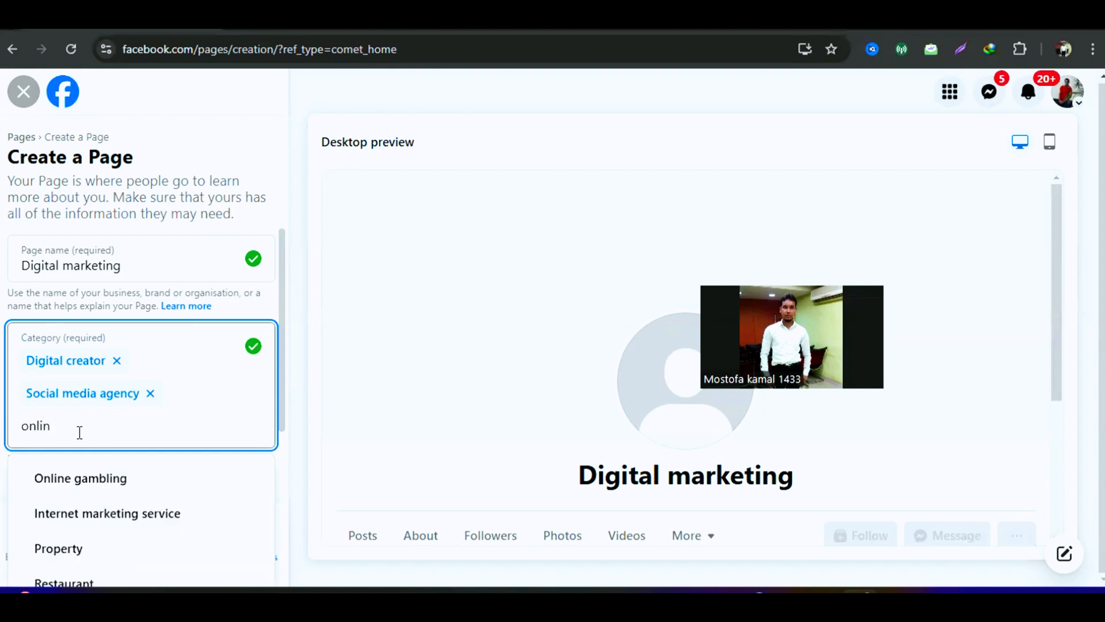
scroll(113, 446, "down", 1)
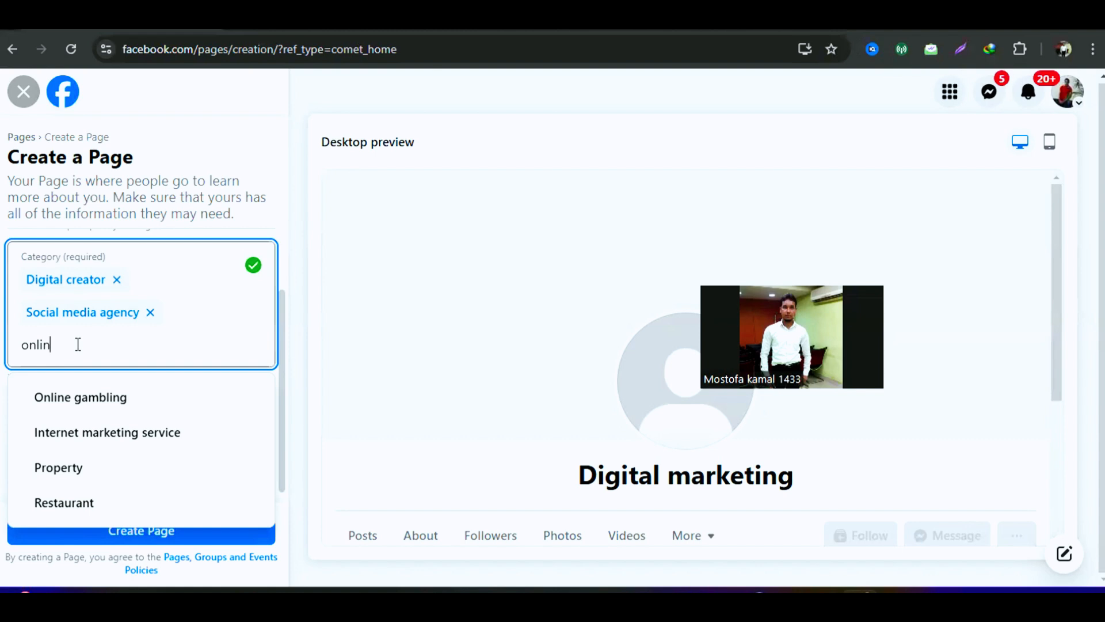
key("BackSpace")
key("BackSpace")
key("BackSpace")
key("BackSpace")
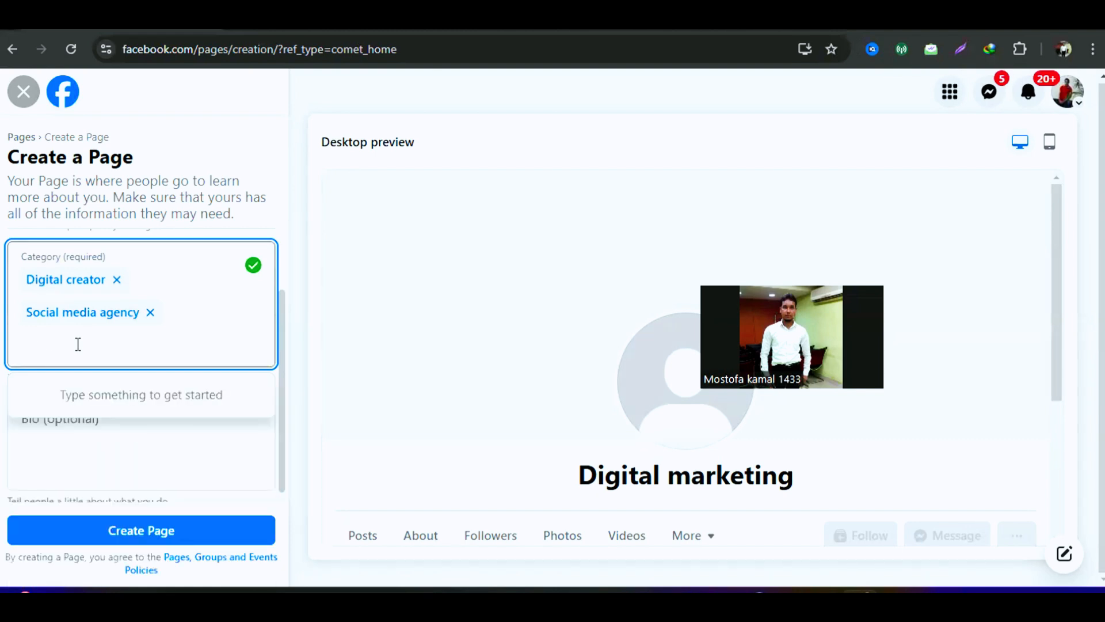
Add Advertising agency as the third category and create the Page with the bio left blank
type("ads")
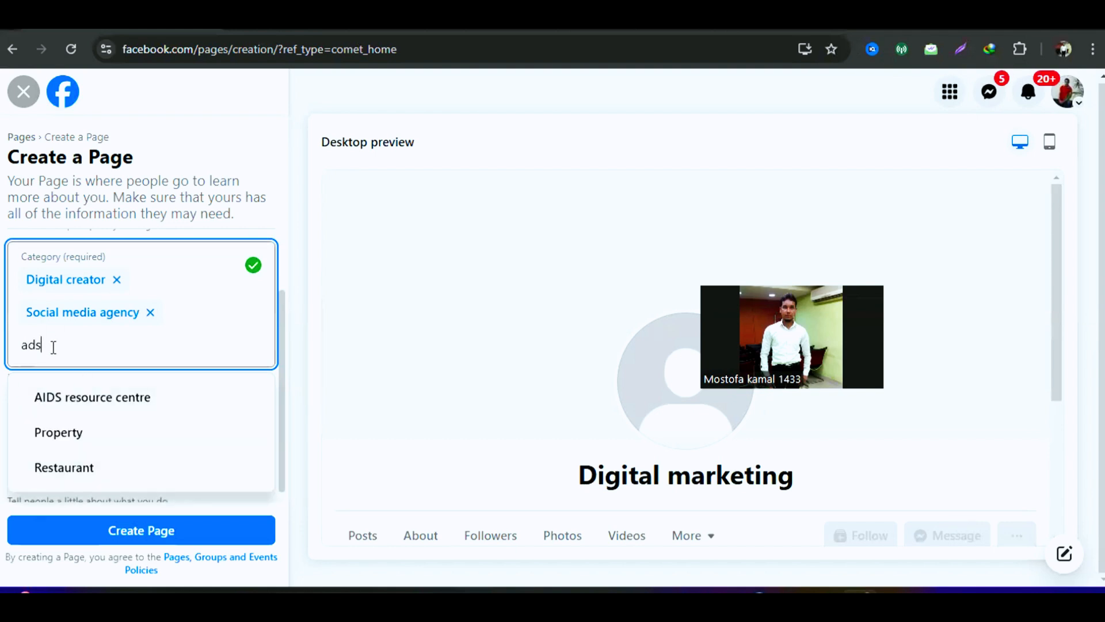
key("BackSpace")
key("BackSpace")
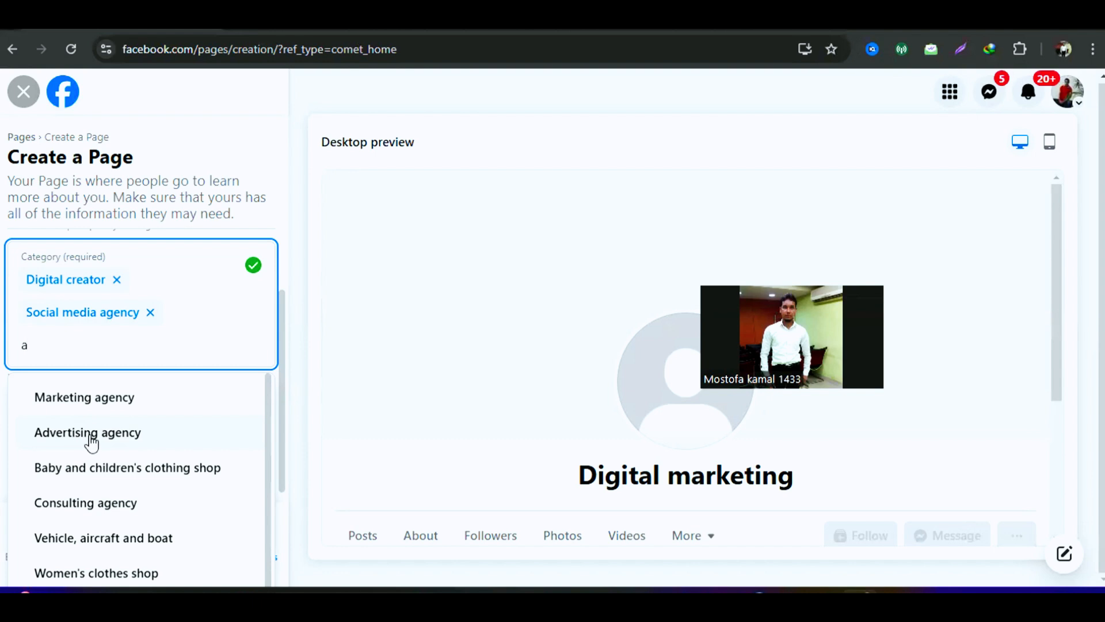
left_click(87, 439)
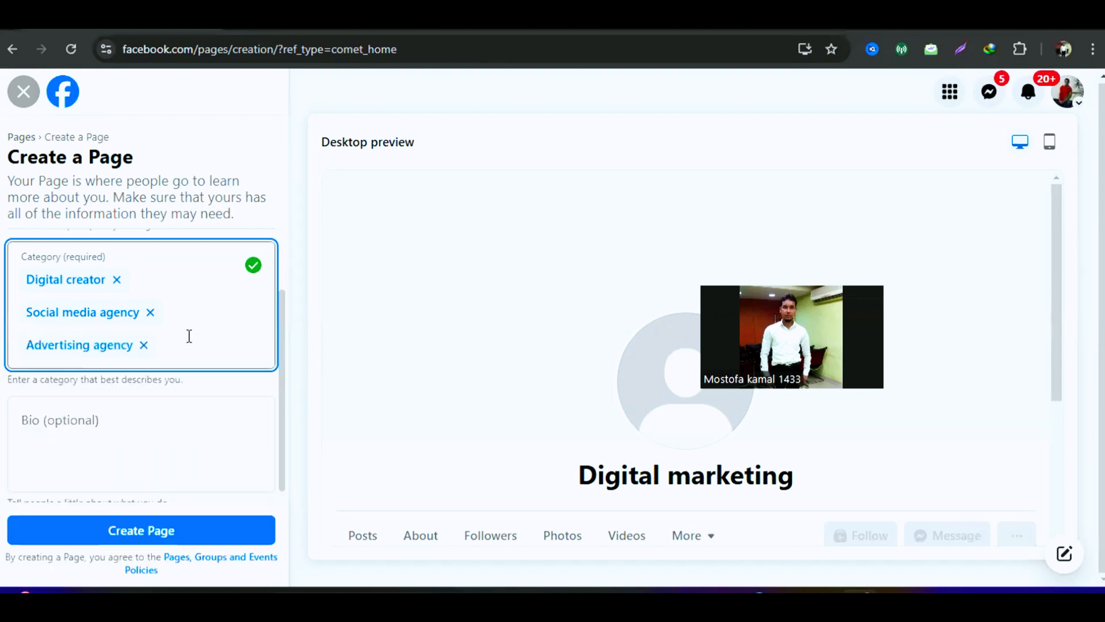
scroll(186, 279, "down", 1)
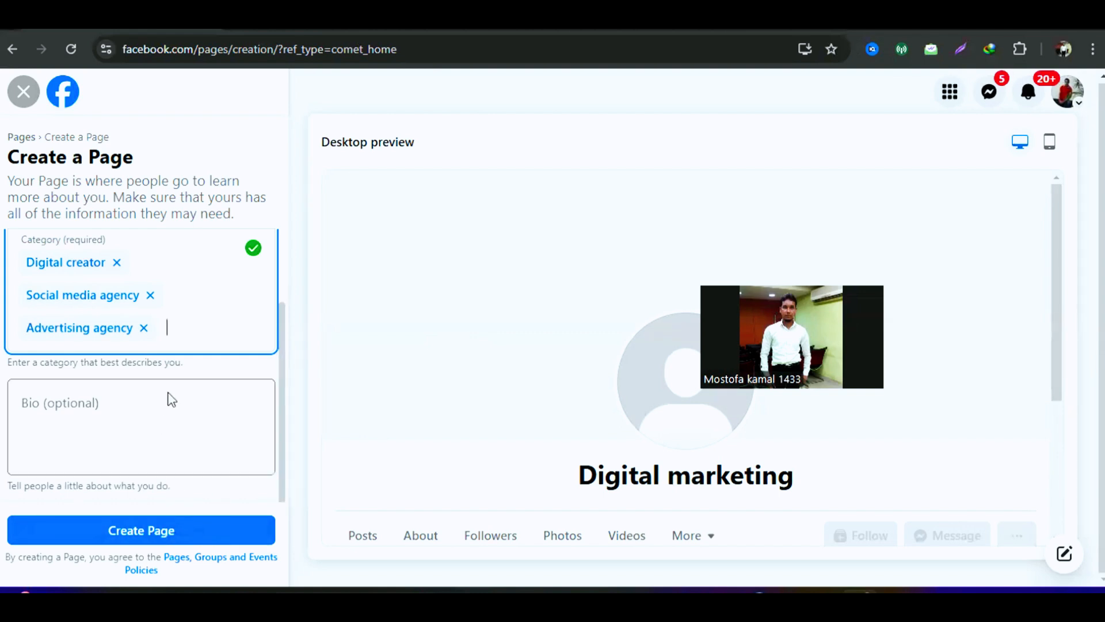
left_click(168, 532)
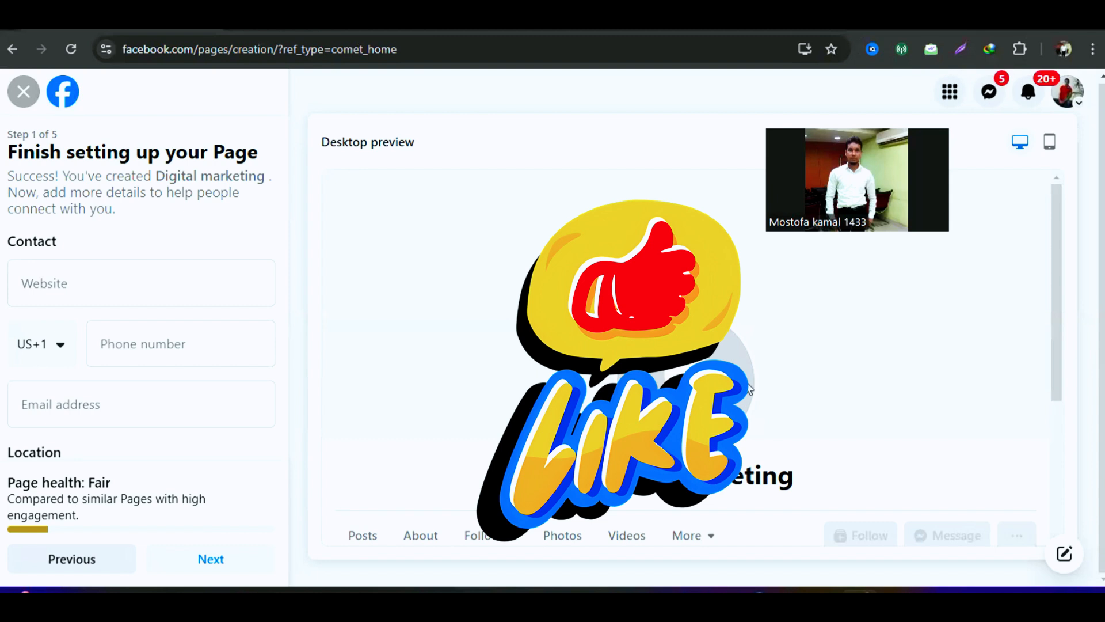
Examine the Page preview and the optional contact, location and opening hours fields in the first setup step
scroll(750, 389, "down", 1)
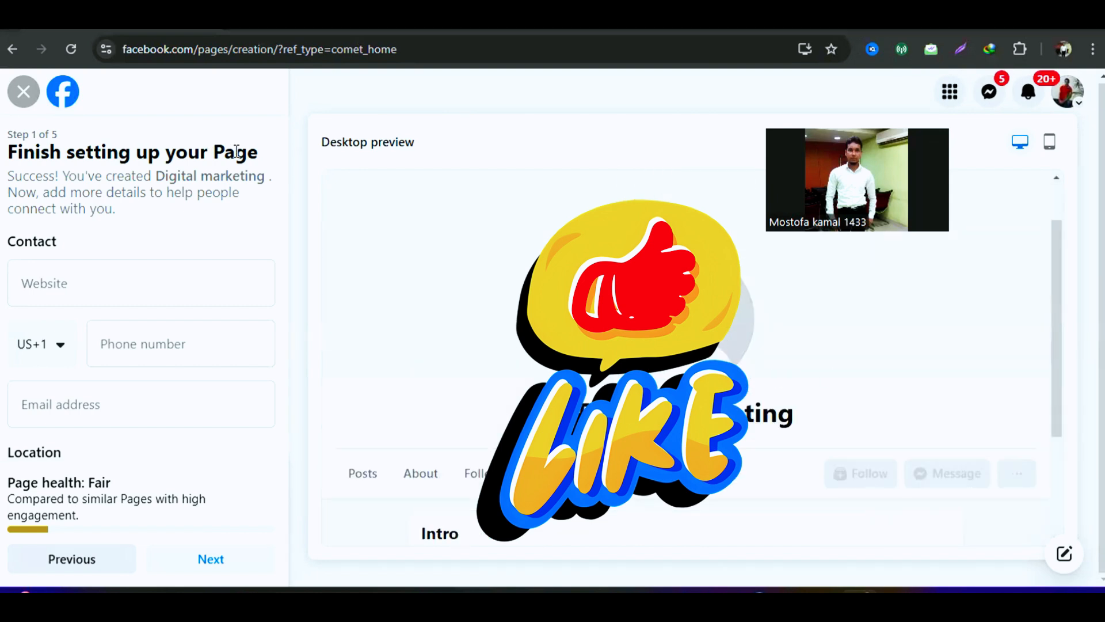
scroll(817, 409, "down", 1)
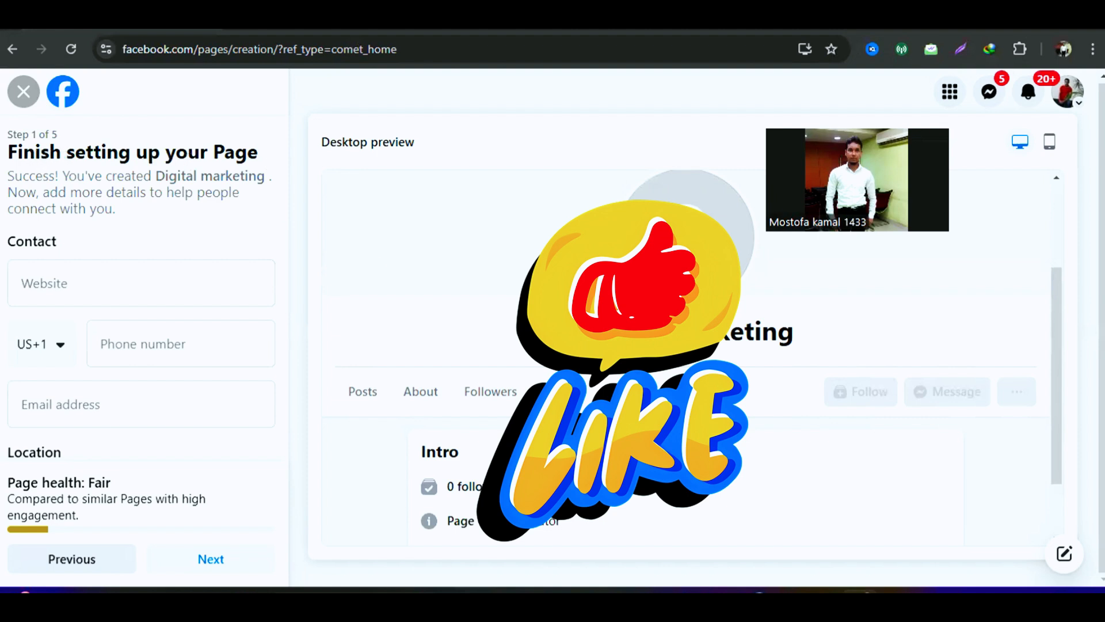
scroll(237, 356, "down", 4)
scroll(237, 352, "up", 4)
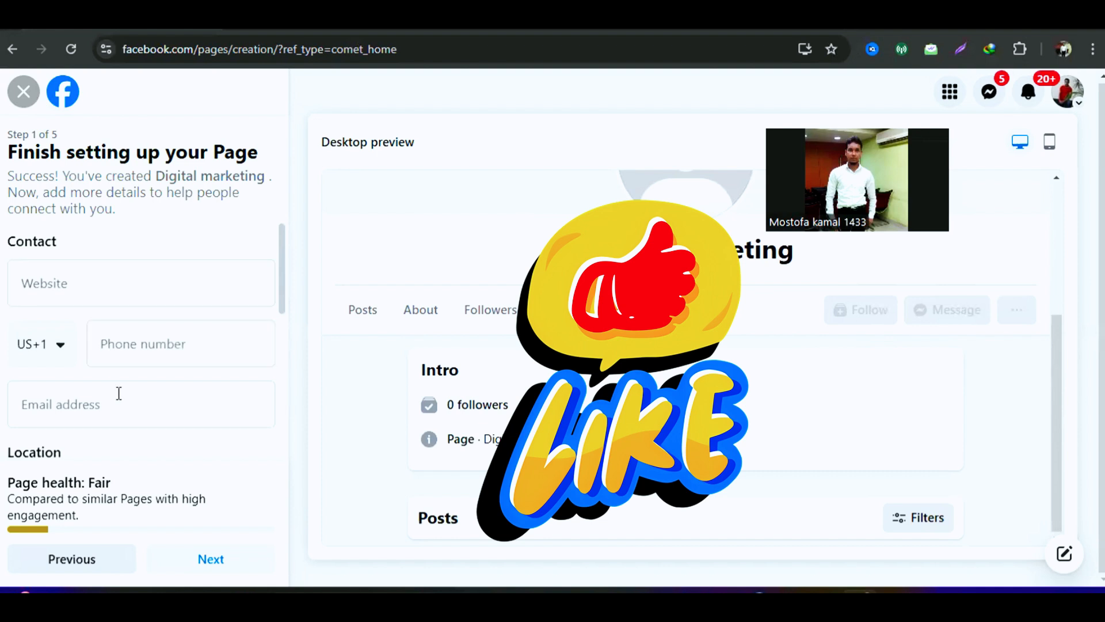
scroll(119, 395, "down", 2)
scroll(146, 393, "down", 4)
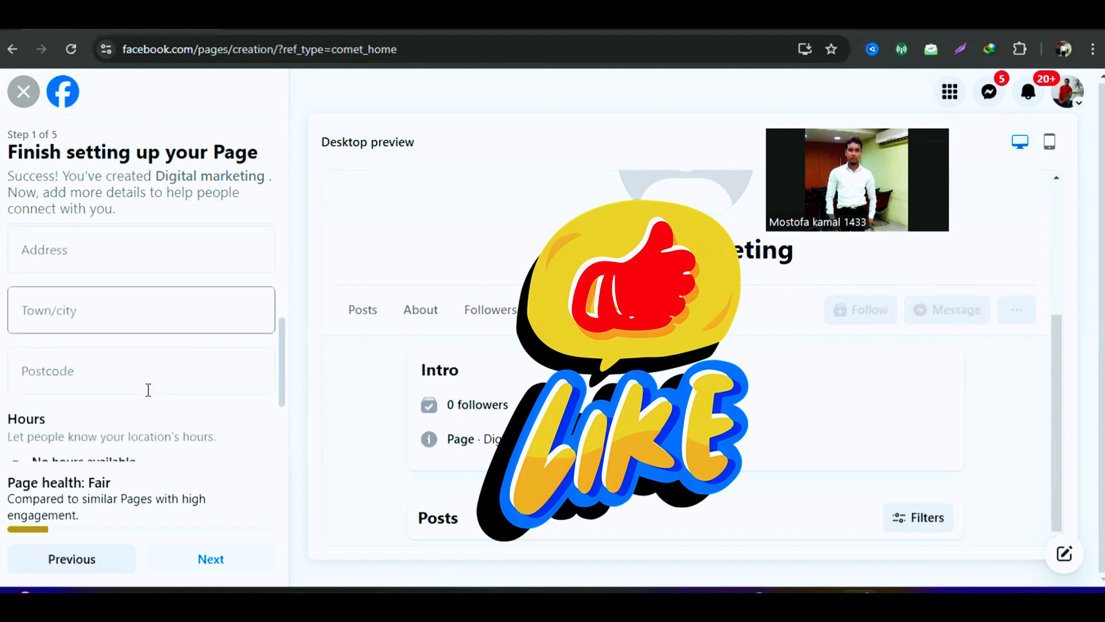
scroll(148, 392, "down", 2)
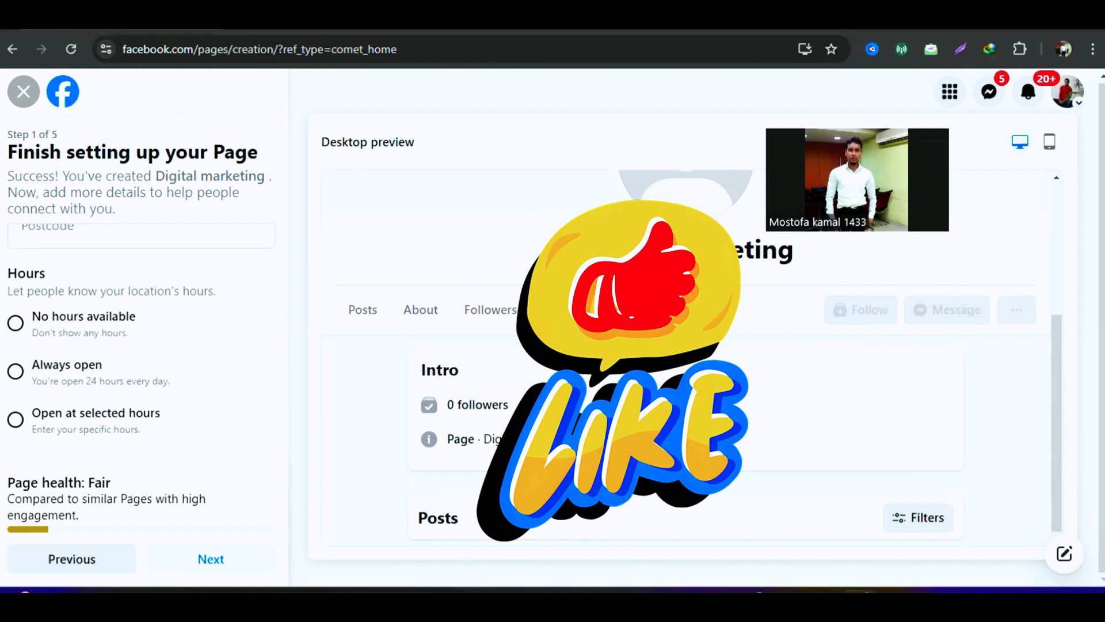
scroll(66, 418, "up", 5)
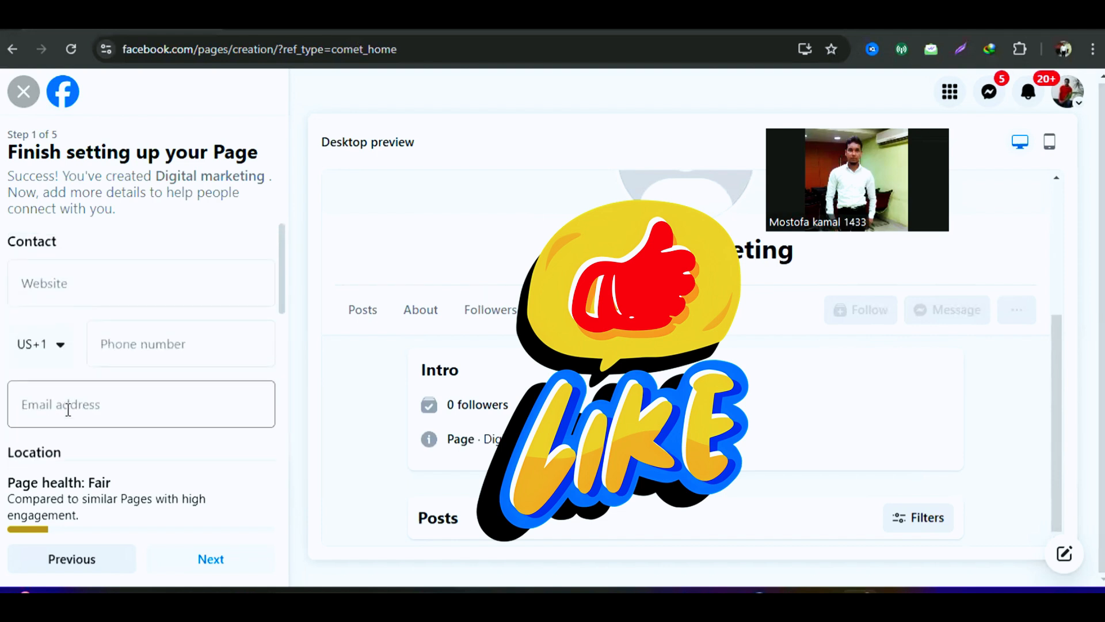
scroll(68, 409, "down", 5)
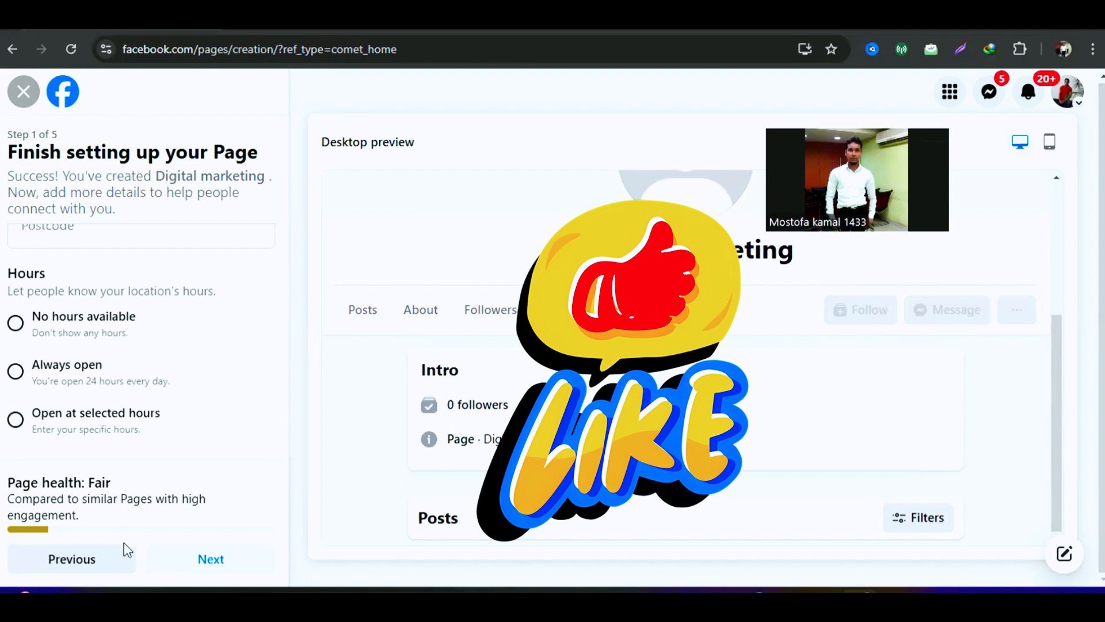
Advance past the contact details and the profile picture and cover photo steps to the WhatsApp connection step, leaving everything unfilled
left_click(208, 562)
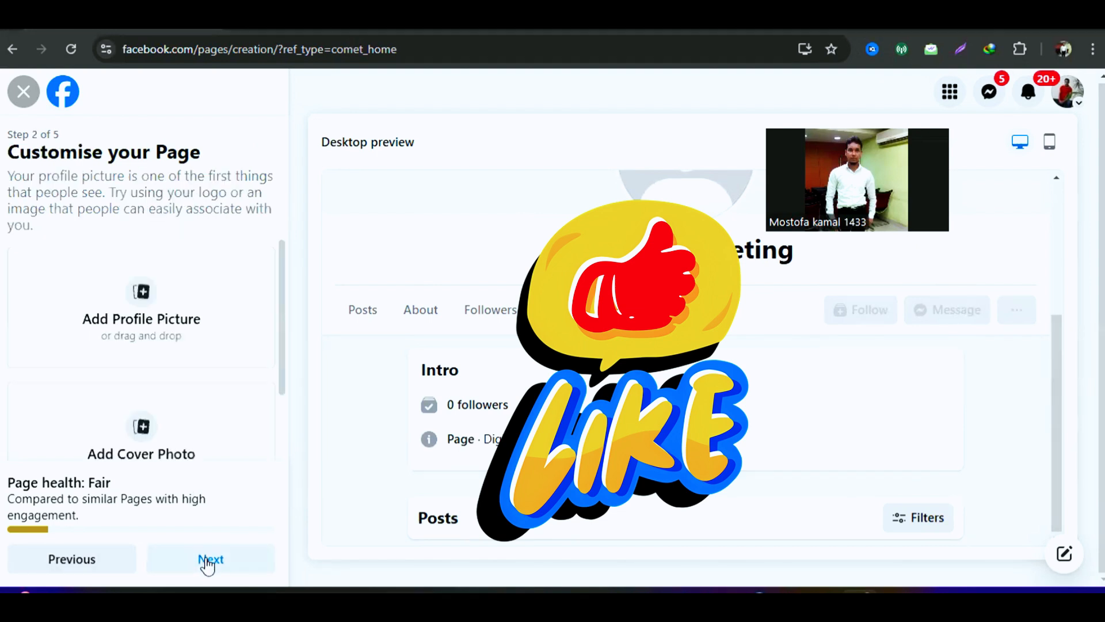
scroll(129, 296, "down", 2)
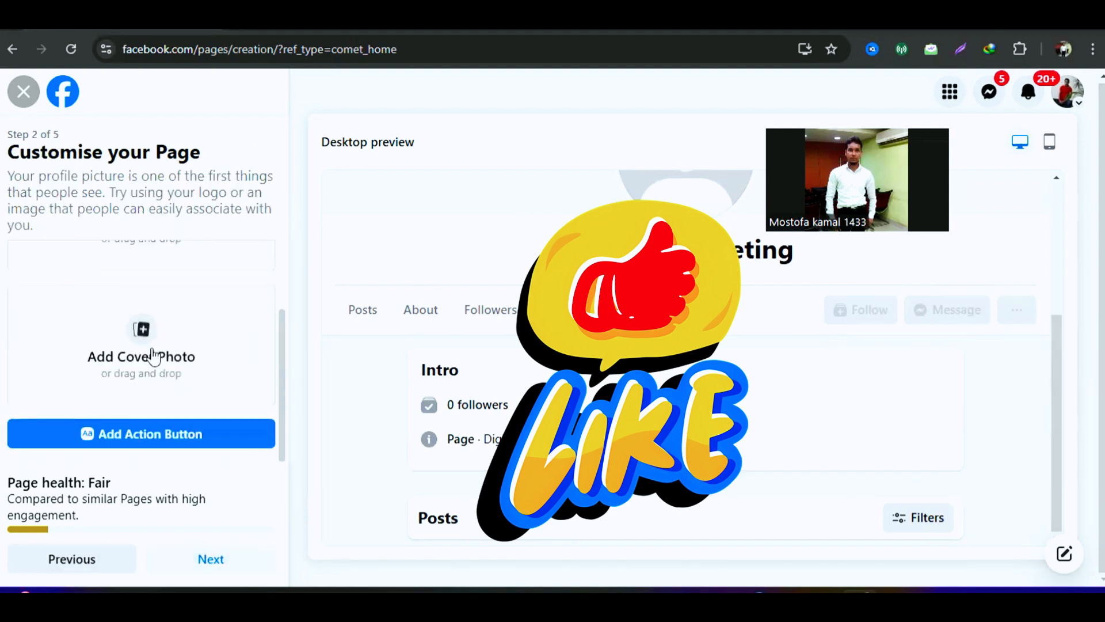
scroll(153, 355, "up", 2)
scroll(176, 326, "down", 2)
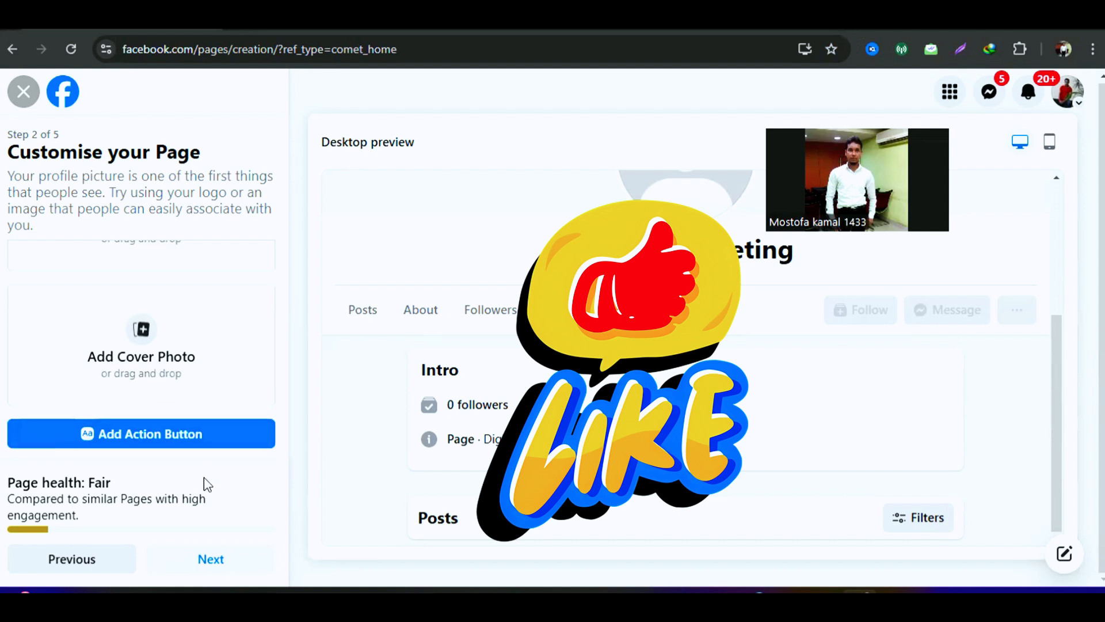
left_click(211, 561)
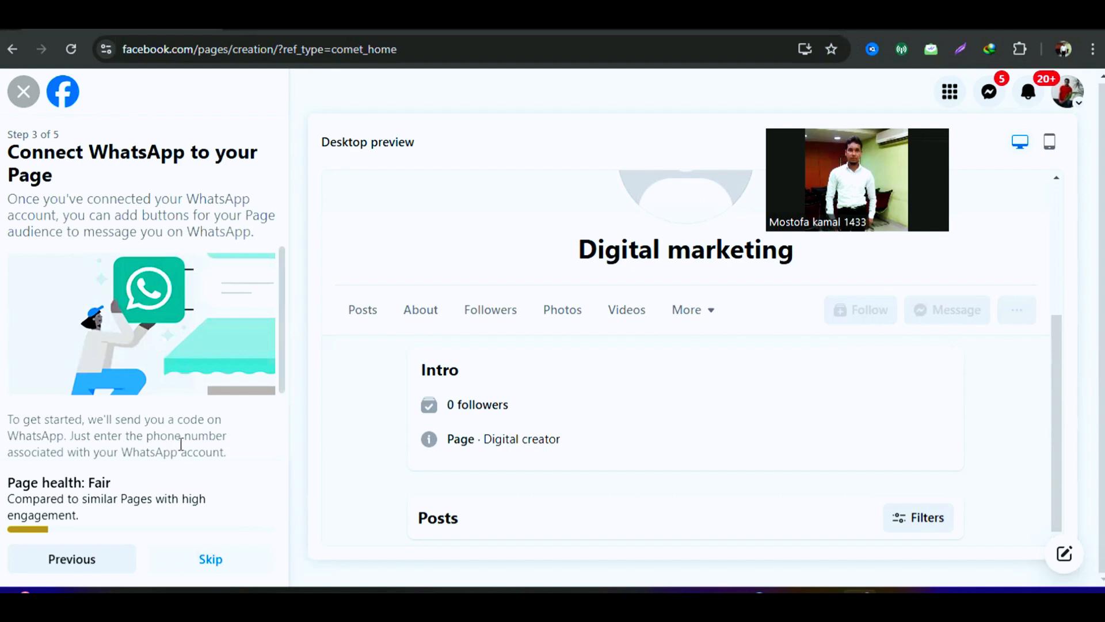
Skip the WhatsApp connection and friend invitations, keep the default notification and marketing email options, and finish the Page setup
scroll(185, 445, "down", 2)
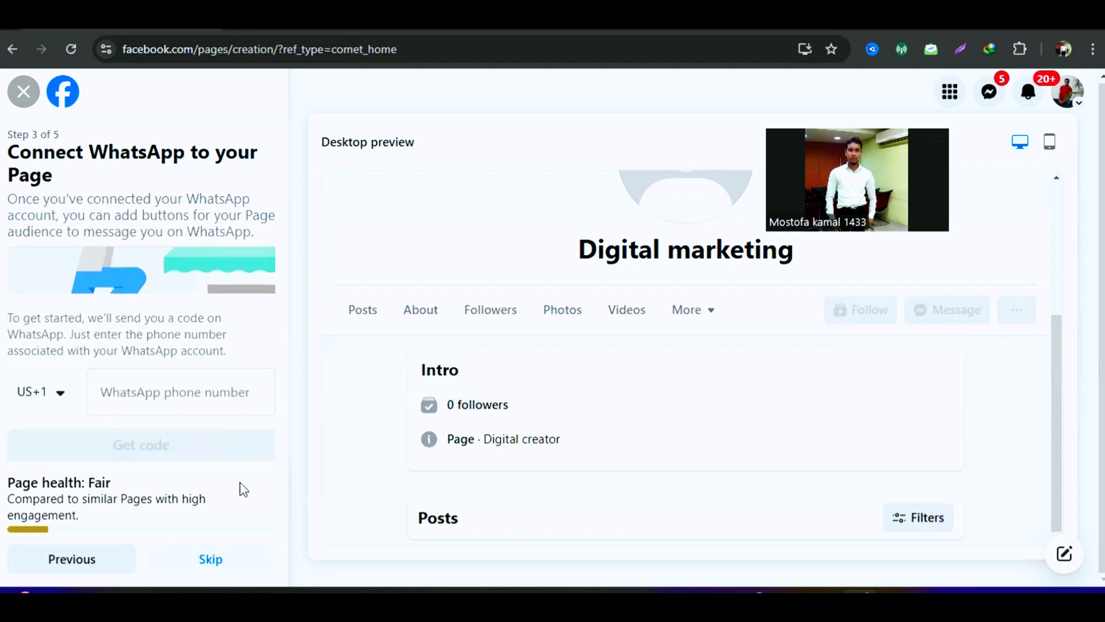
left_click(216, 562)
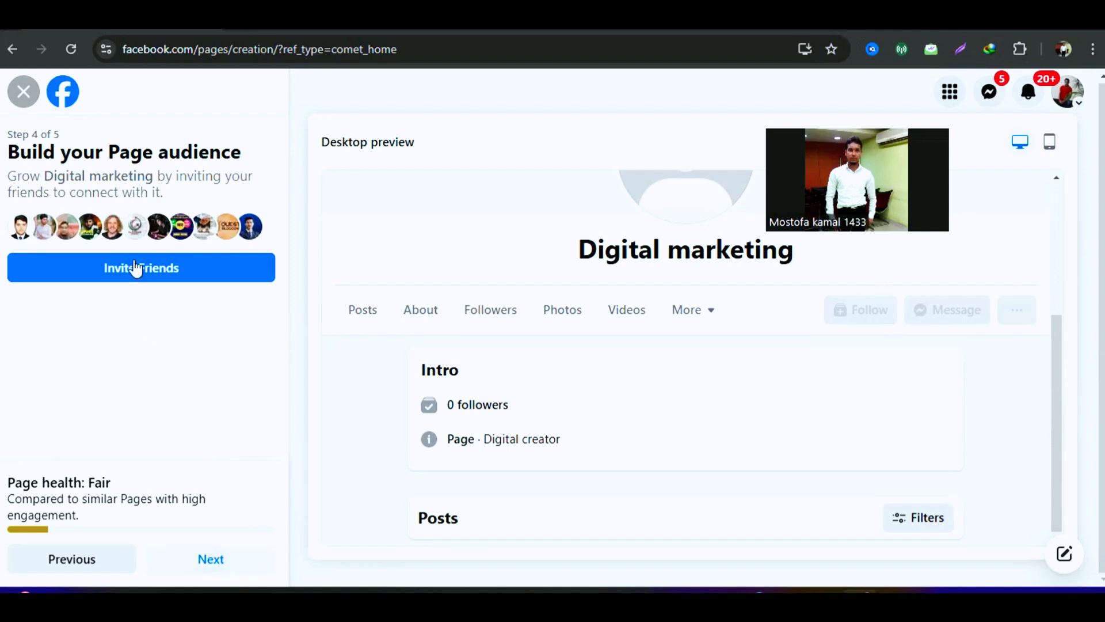
left_click(211, 559)
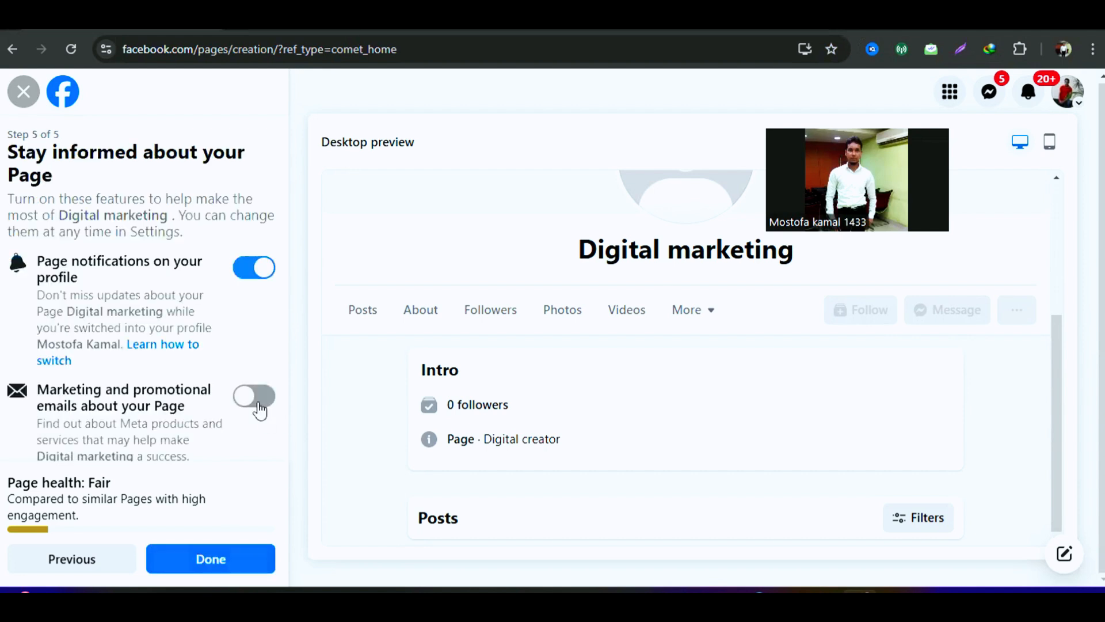
scroll(173, 346, "down", 1)
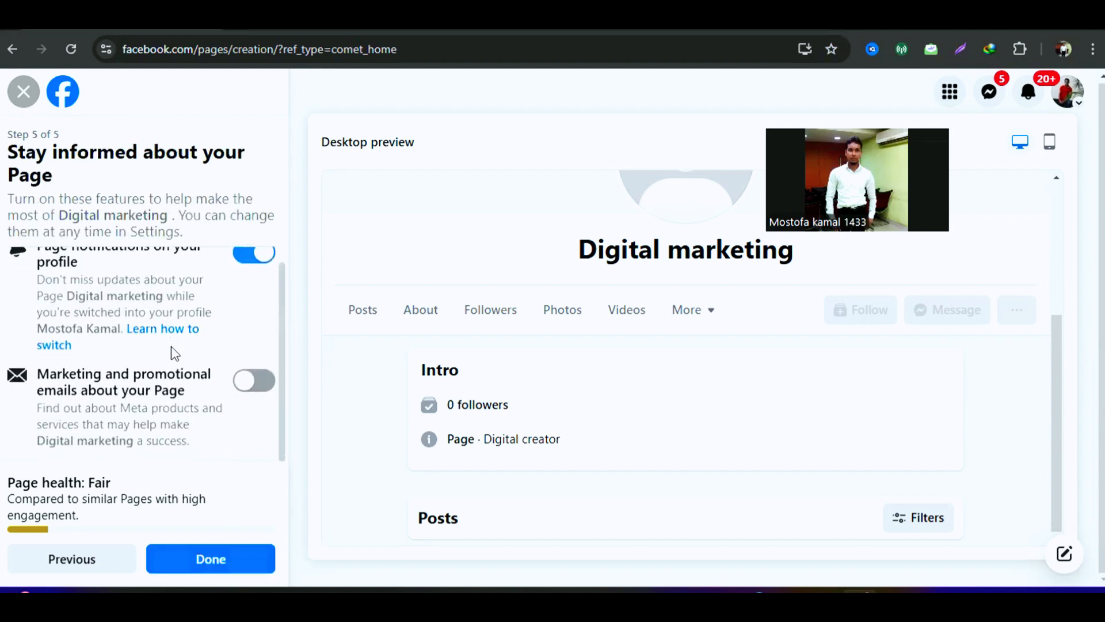
left_click(216, 566)
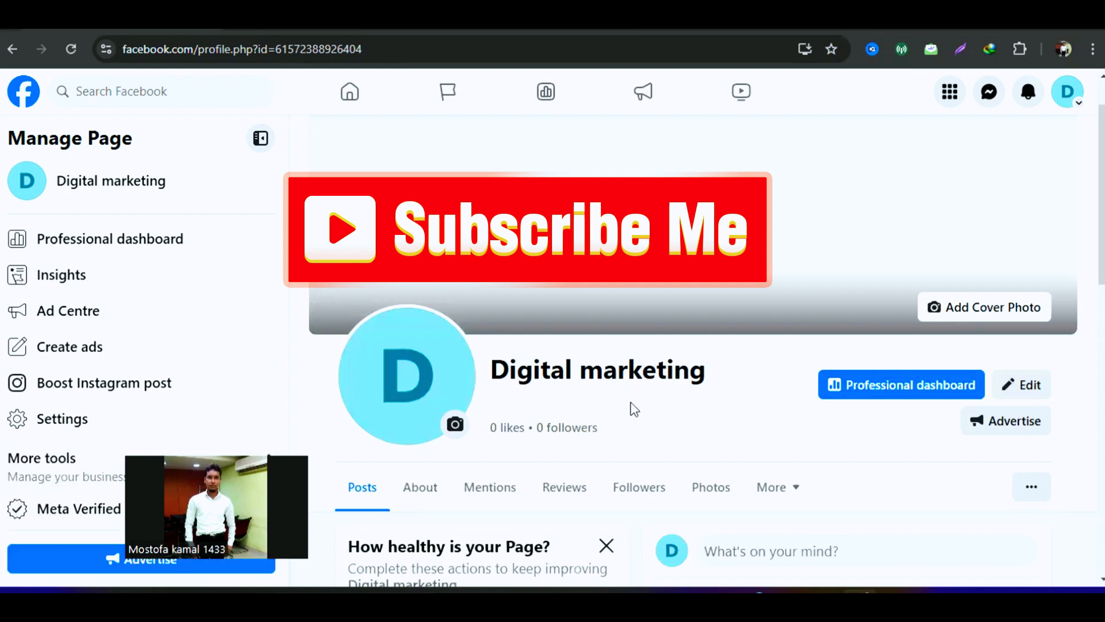
Look over the new Digital marketing Page, including its cover area, Page health section and post composer
scroll(657, 372, "down", 1)
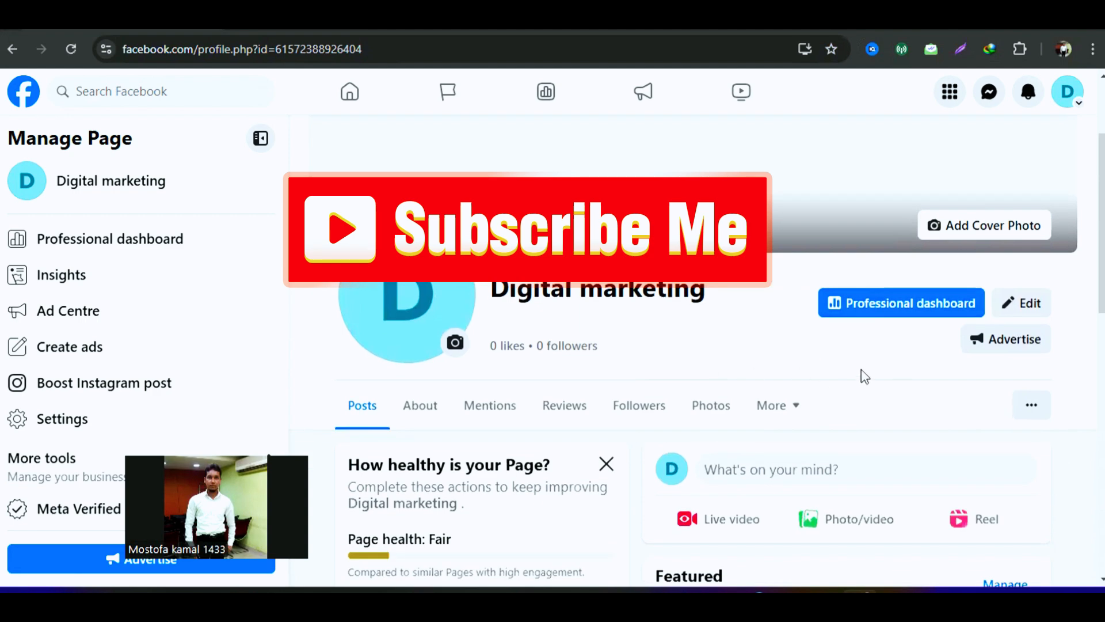
scroll(858, 368, "down", 1)
scroll(852, 363, "up", 3)
scroll(707, 315, "down", 2)
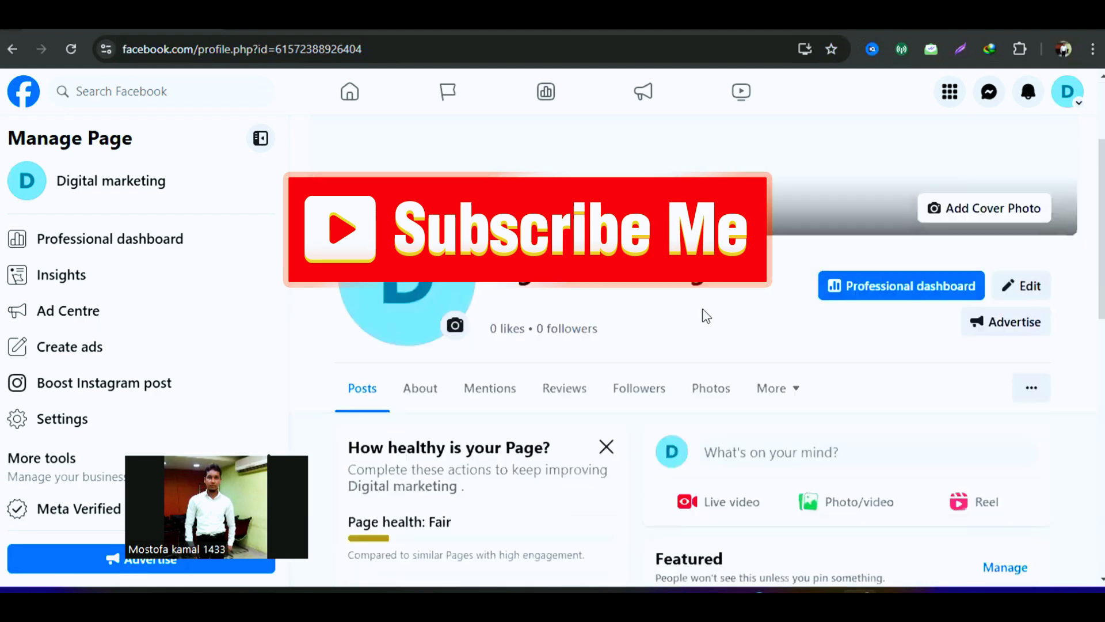
scroll(627, 341, "up", 3)
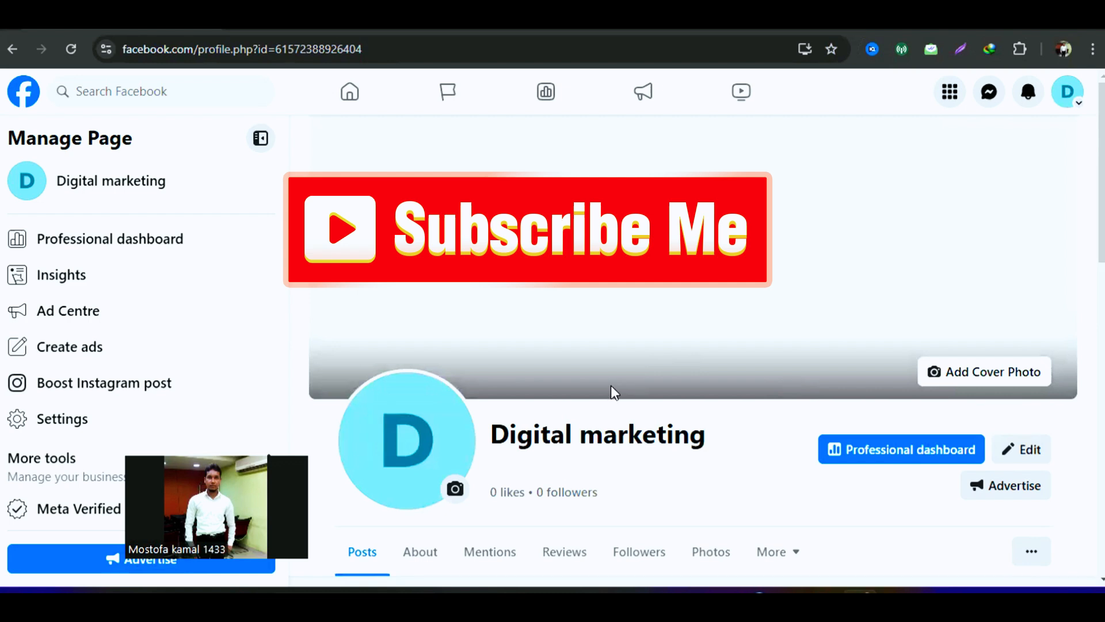
scroll(611, 387, "down", 1)
scroll(640, 358, "up", 2)
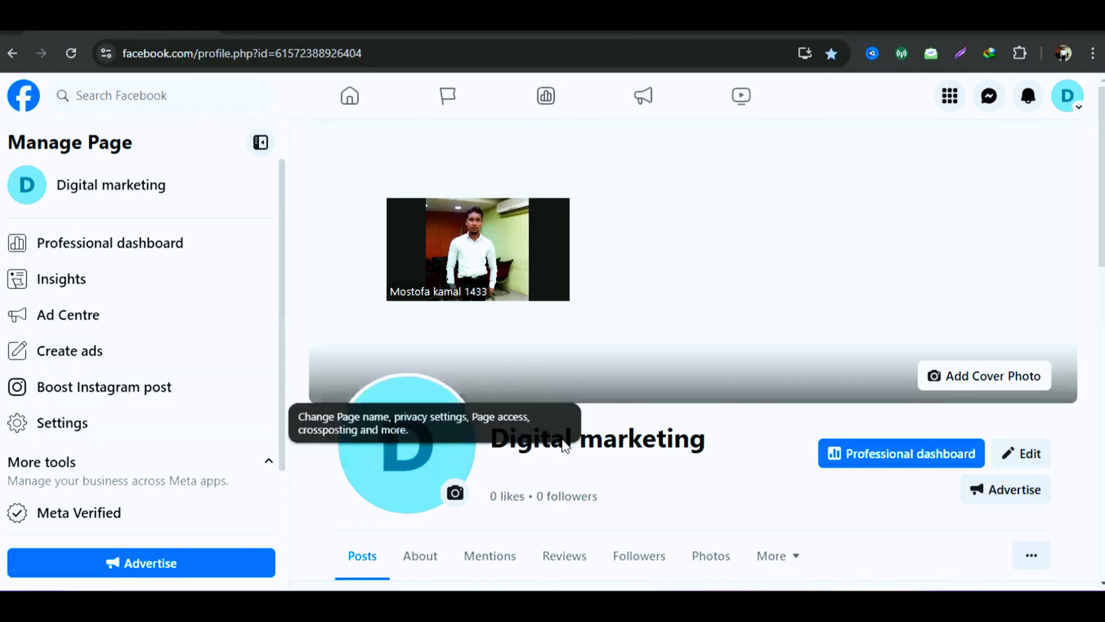
Search the Page settings for name and open the Page's general name and username settings
left_click(69, 432)
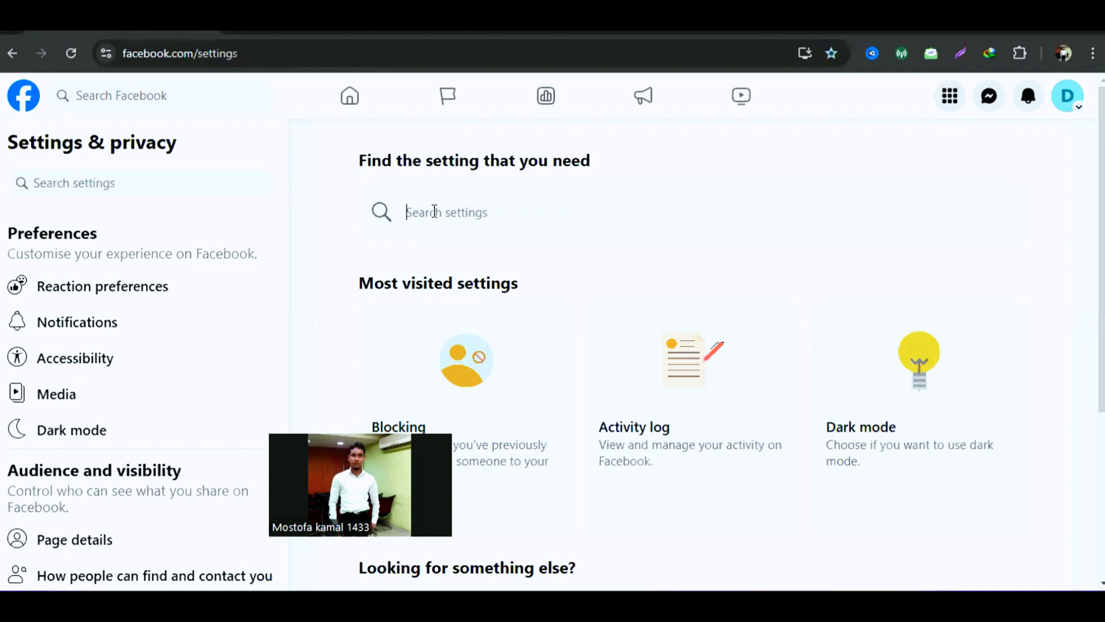
type("n")
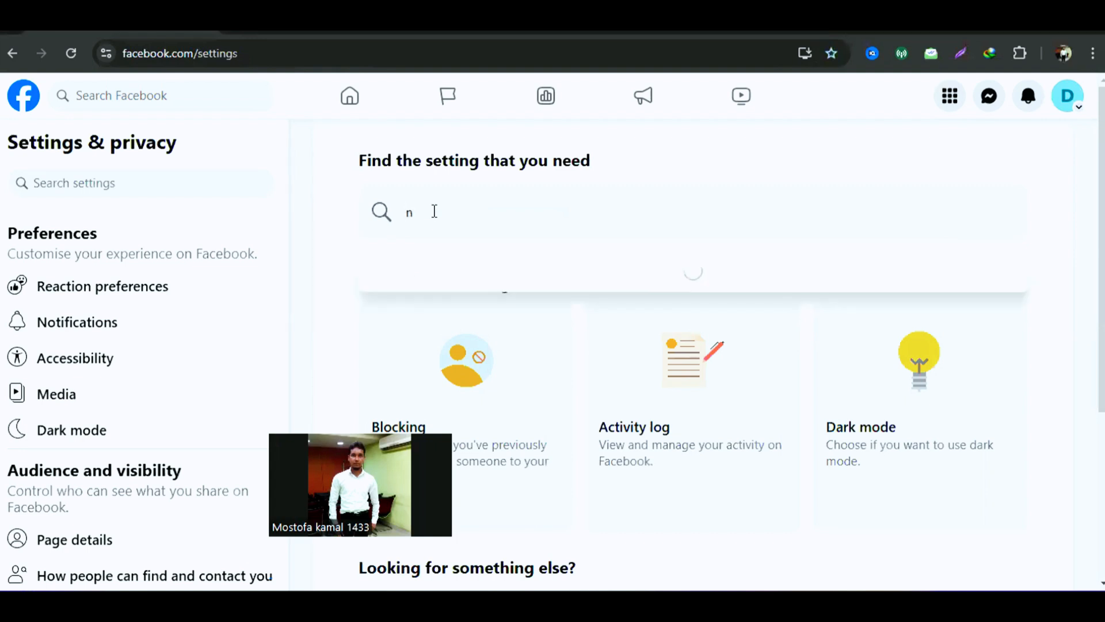
type("ame")
scroll(470, 212, "down", 1)
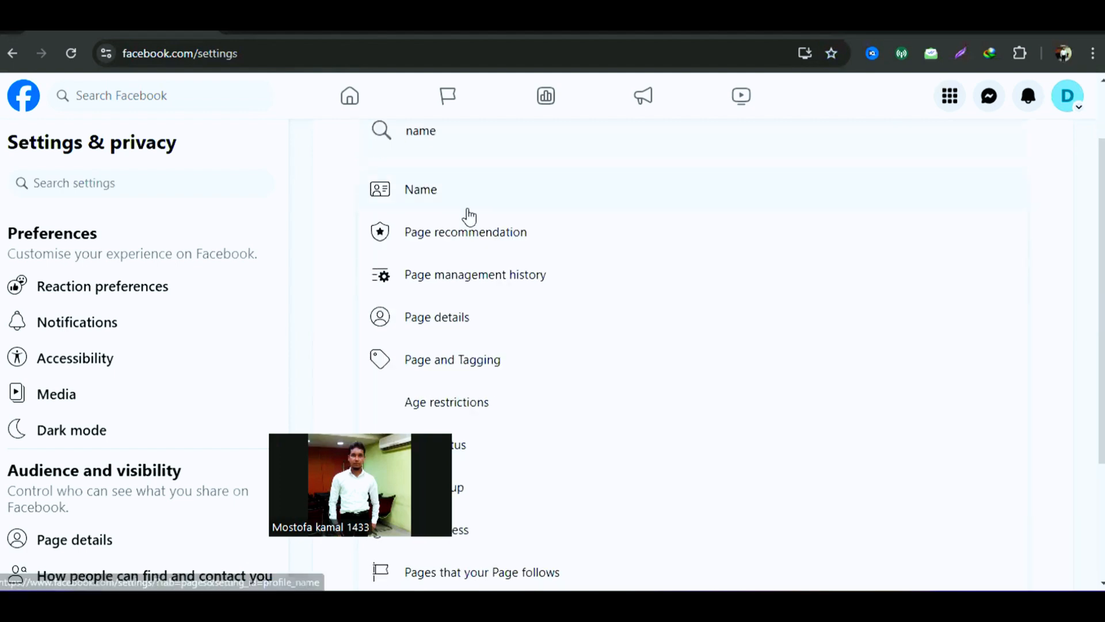
left_click(426, 192)
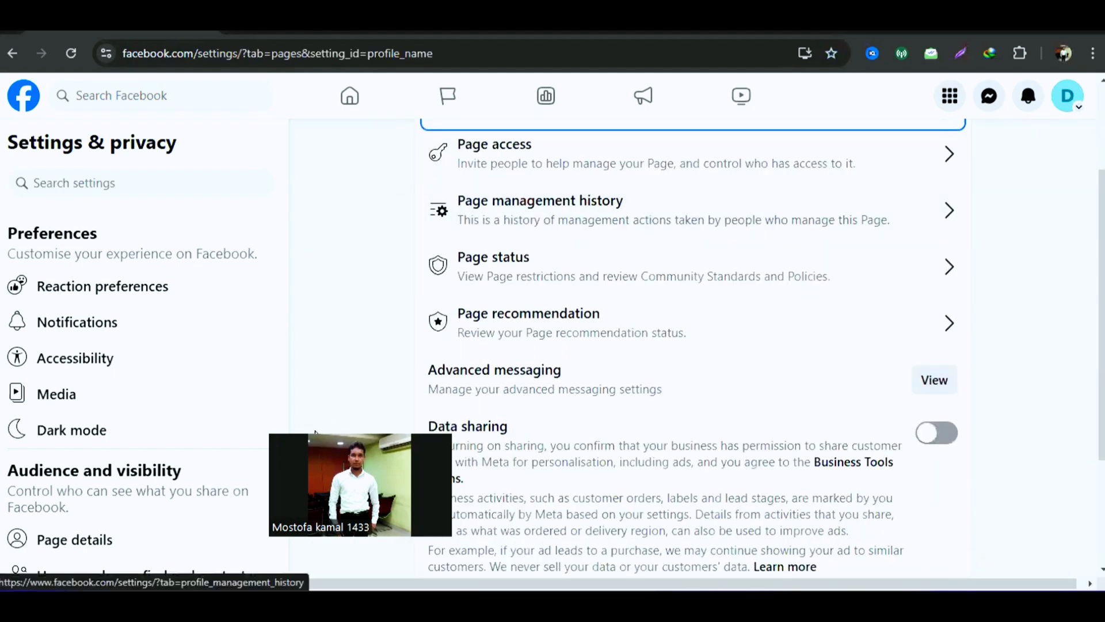
scroll(867, 325, "up", 3)
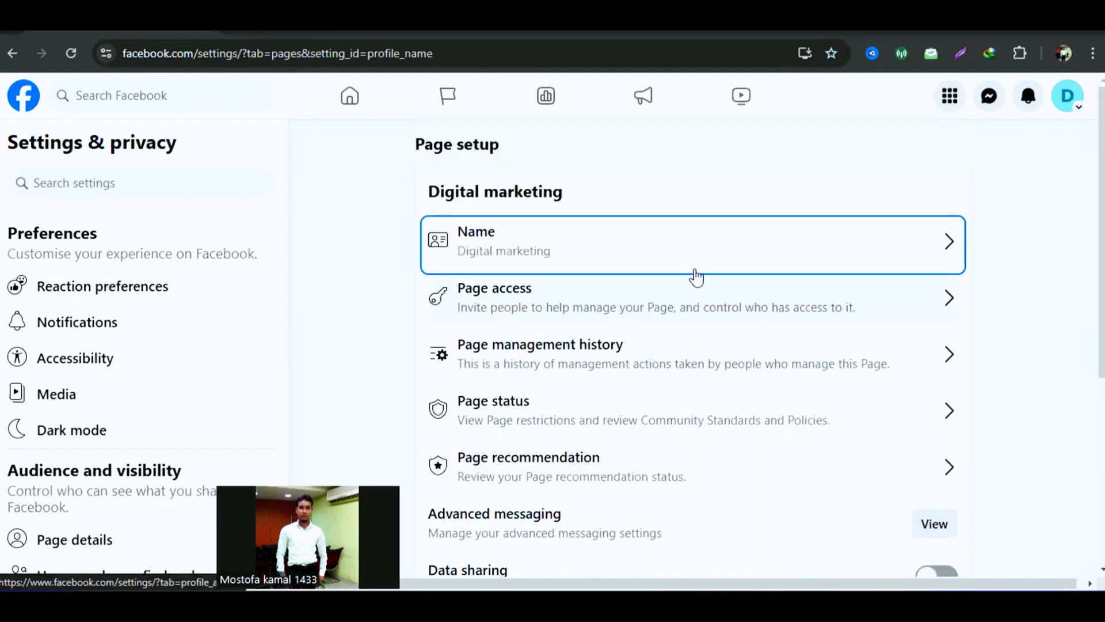
left_click(933, 243)
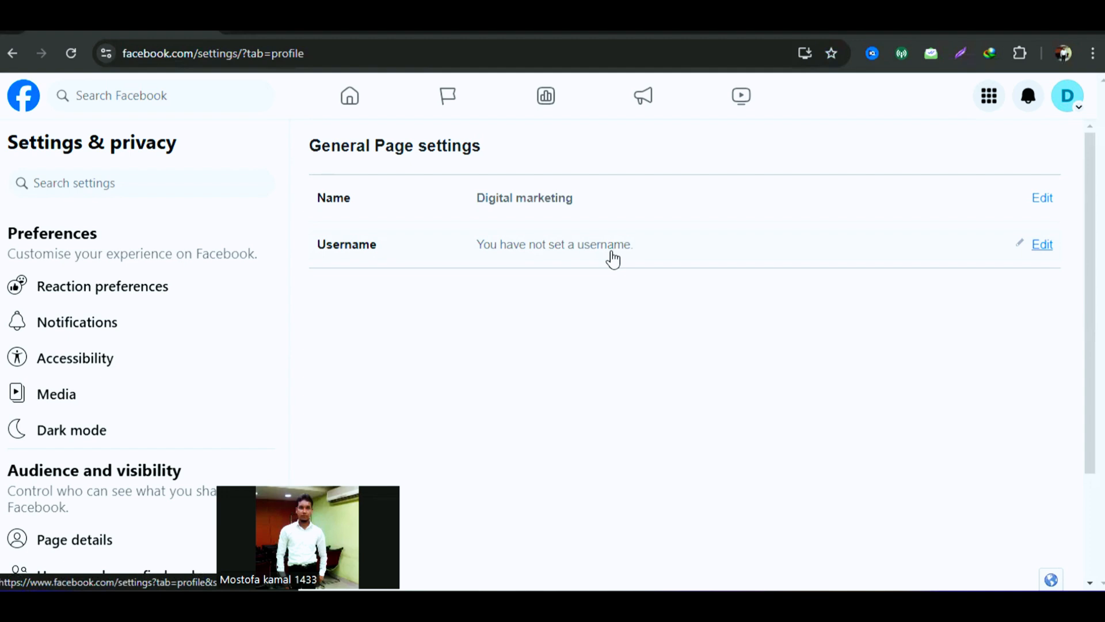
Open the Page's username for editing and try digitalmarketing as the username
left_click(1035, 248)
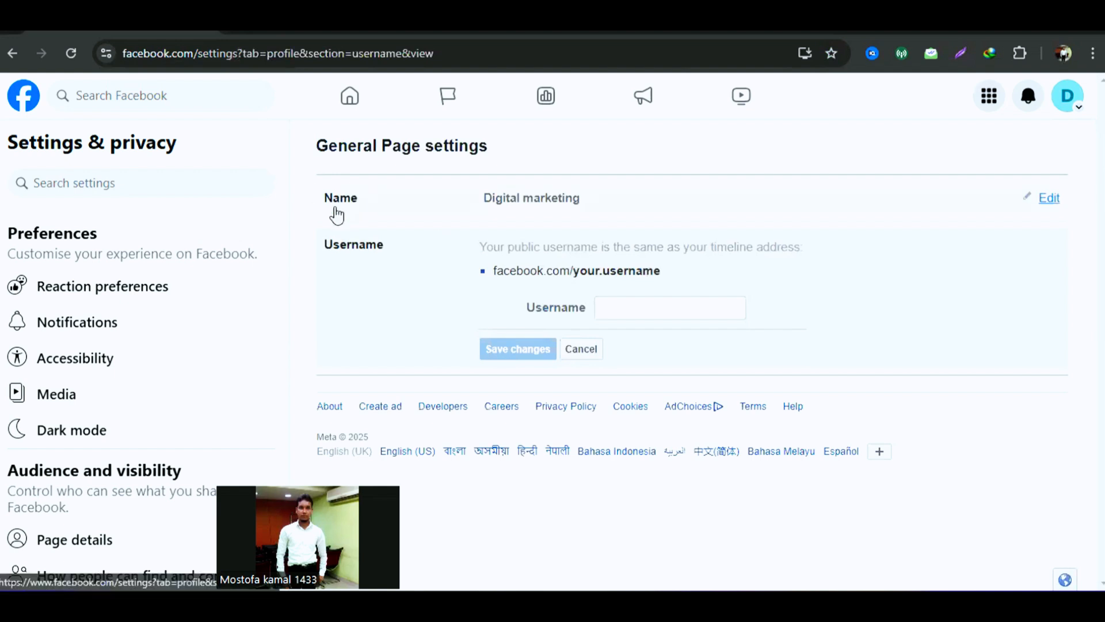
left_click(621, 306)
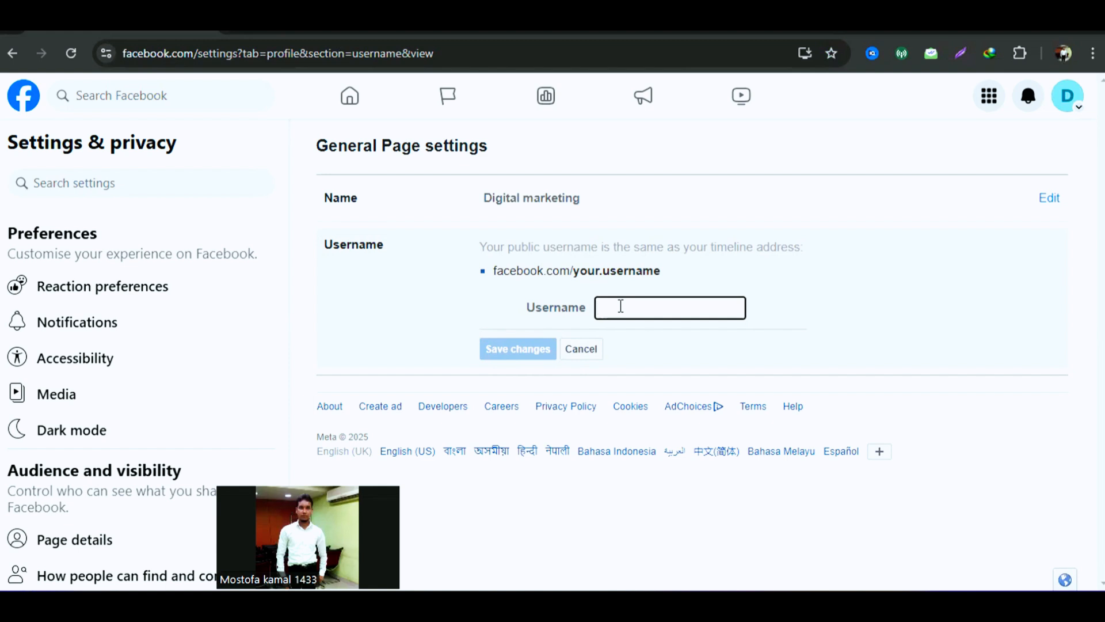
type("digi")
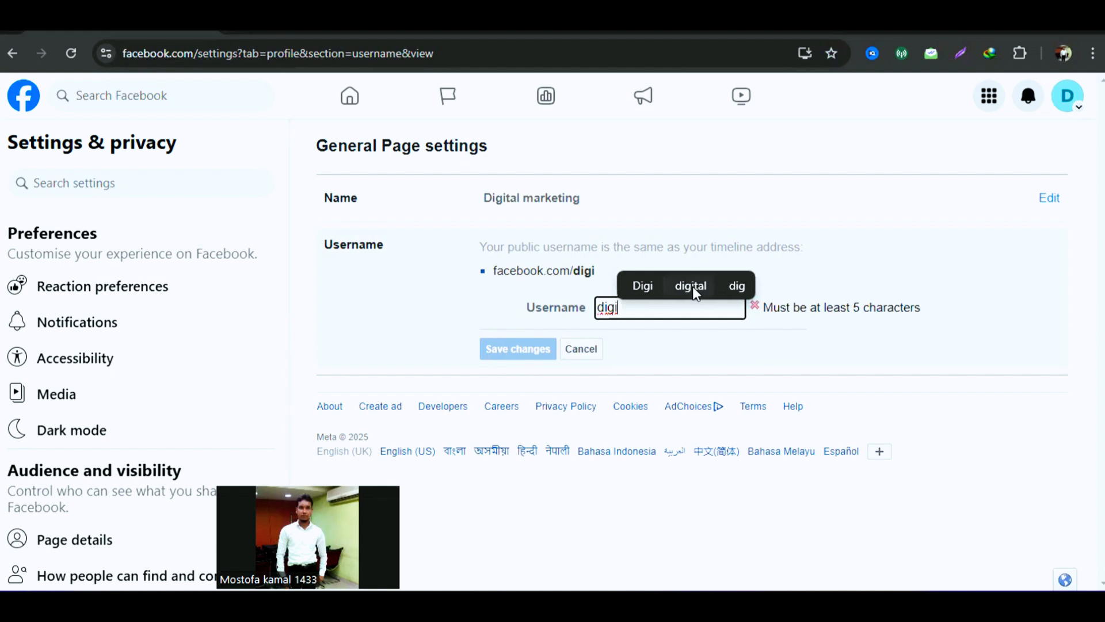
left_click(693, 285)
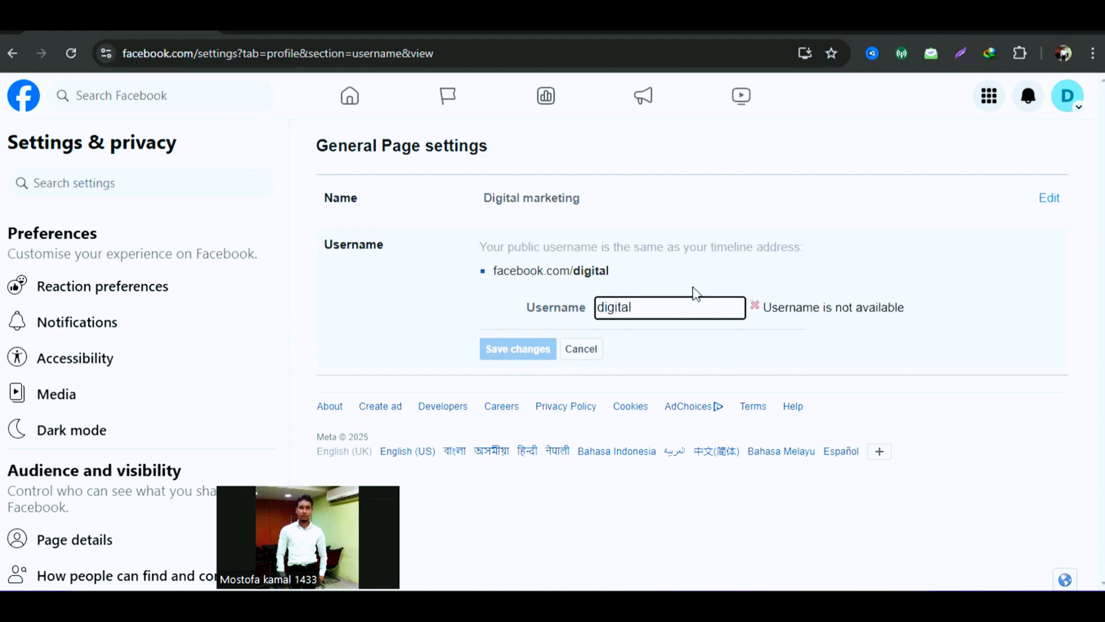
type("mark")
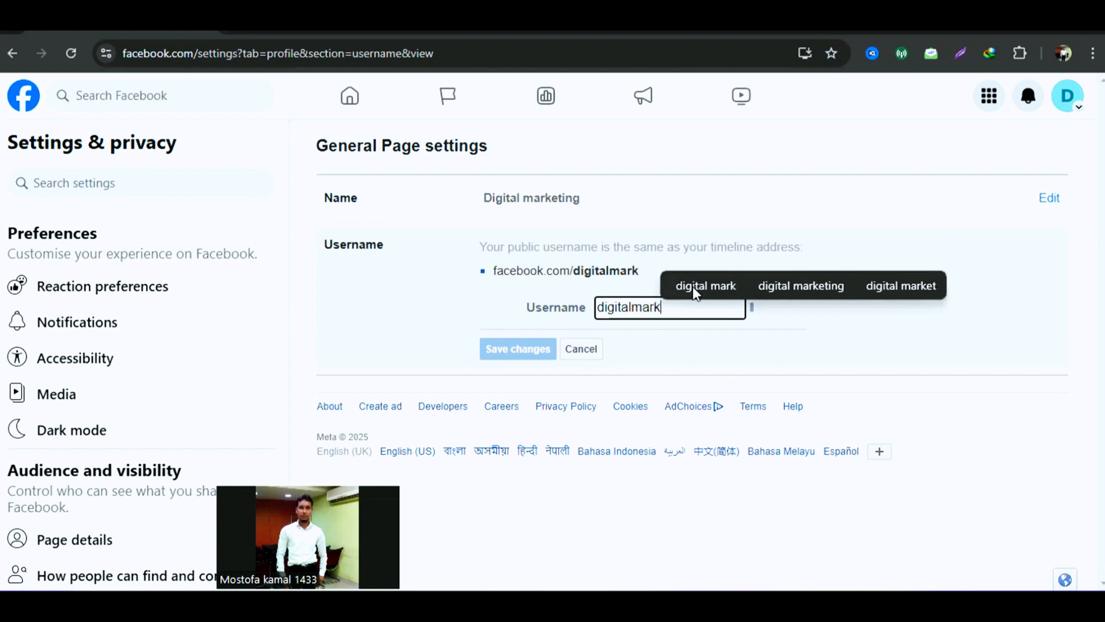
type("e")
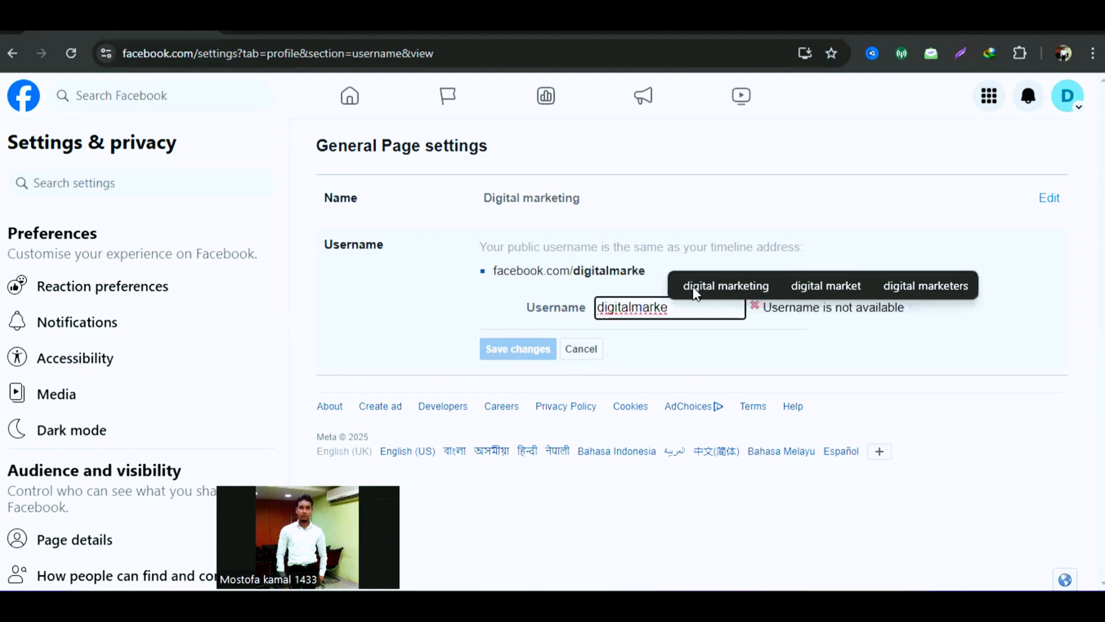
type("ting")
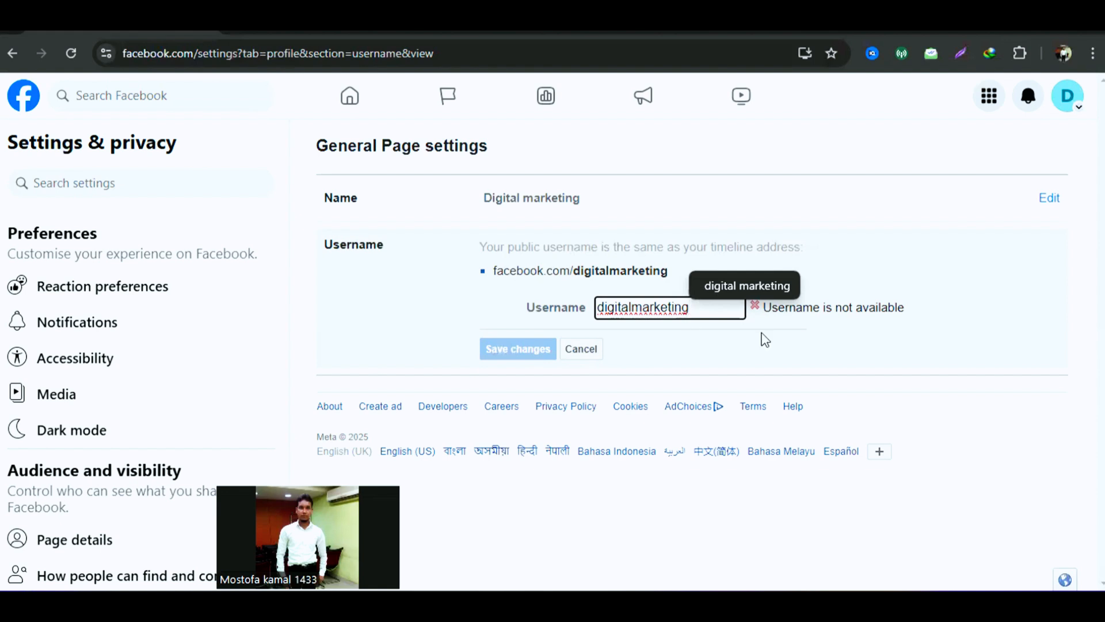
left_click(861, 285)
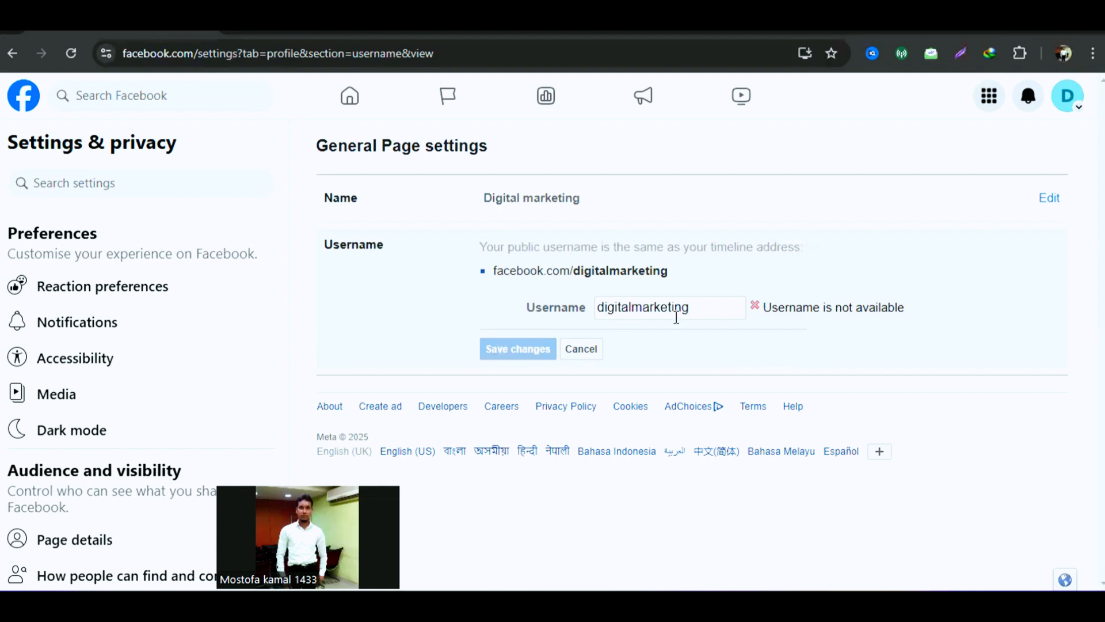
Try digitalmarketingsale as the username, then shorten it to digitalmarketingsal
left_click(694, 308)
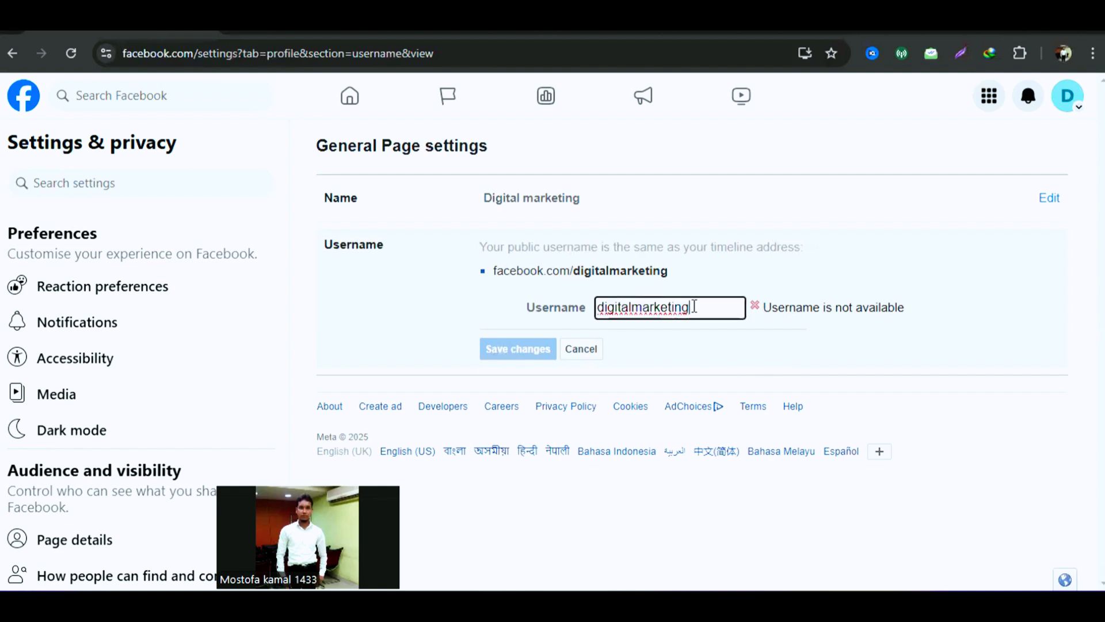
type("sale")
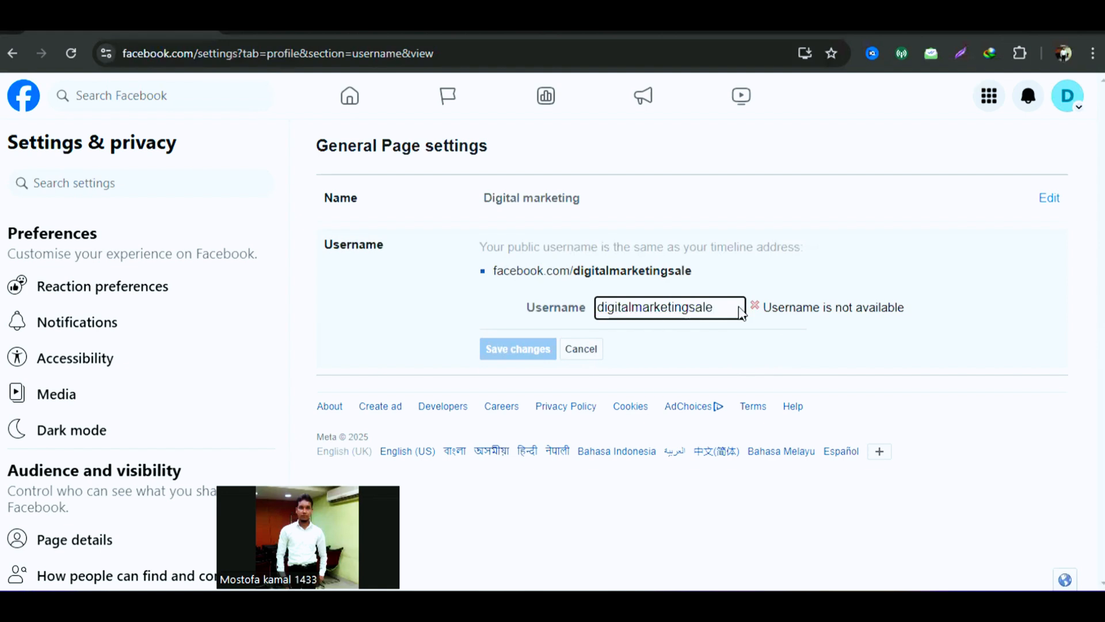
key("BackSpace")
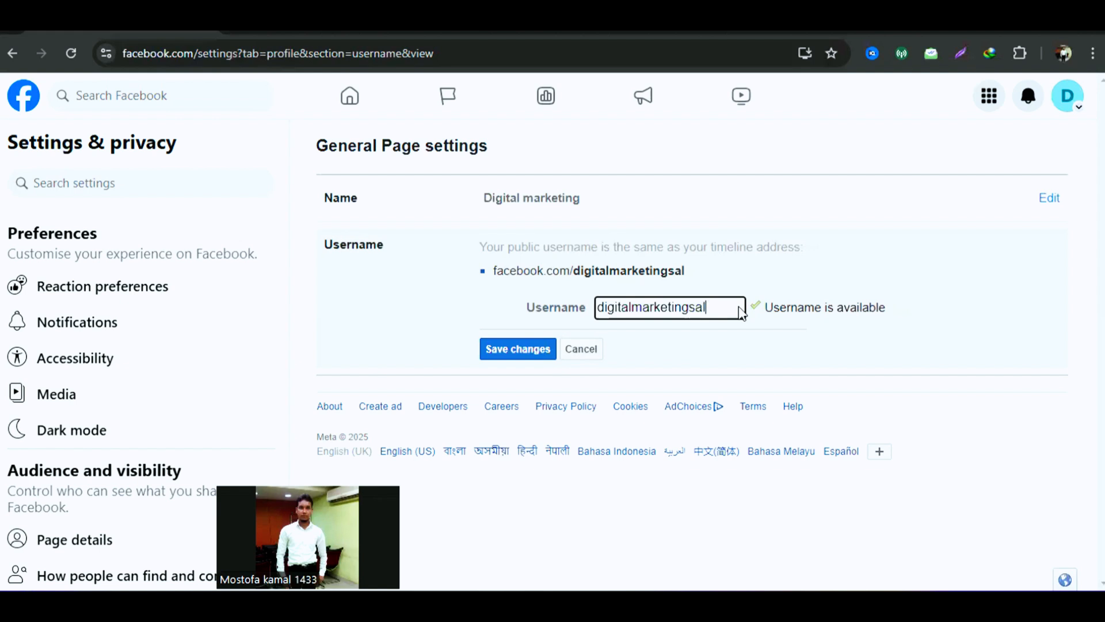
type("e")
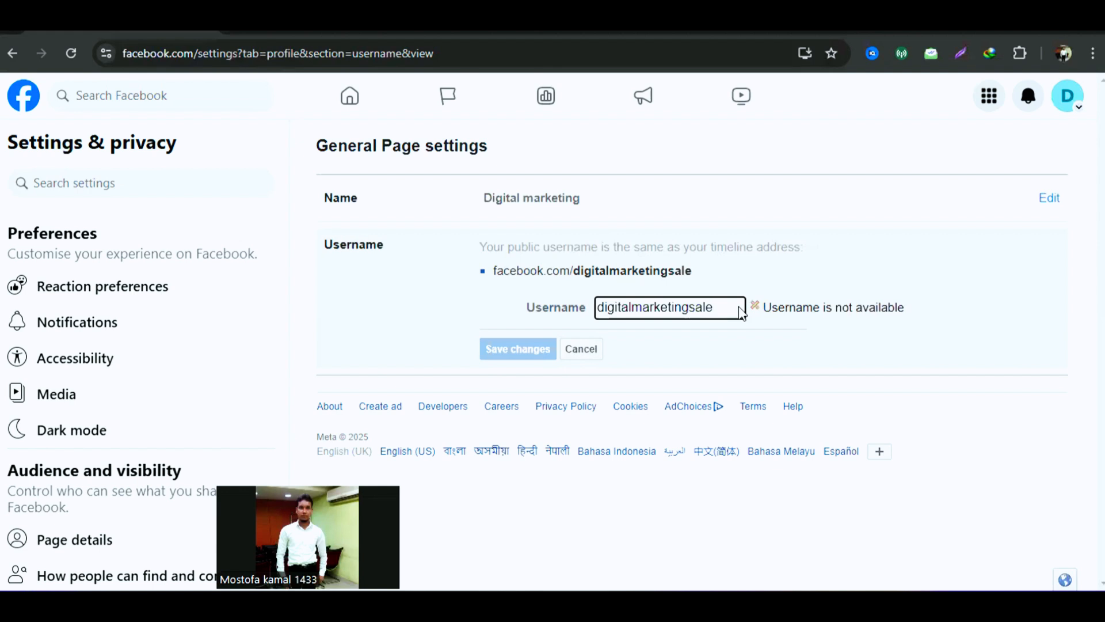
key("BackSpace")
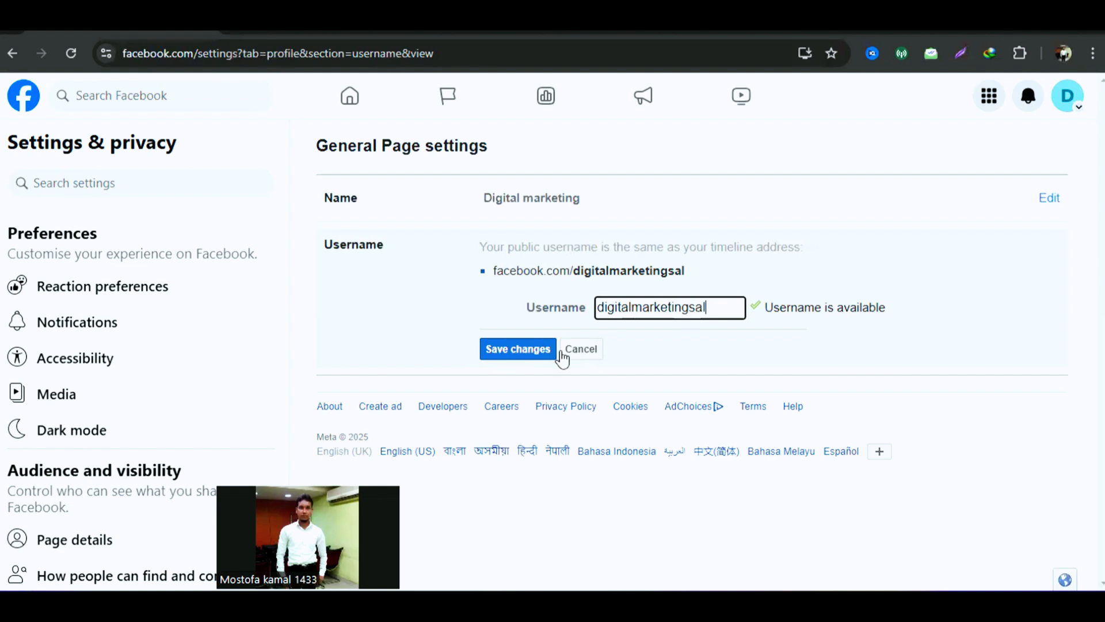
Save the new Page username and authorize the change by entering the account password
left_click(524, 352)
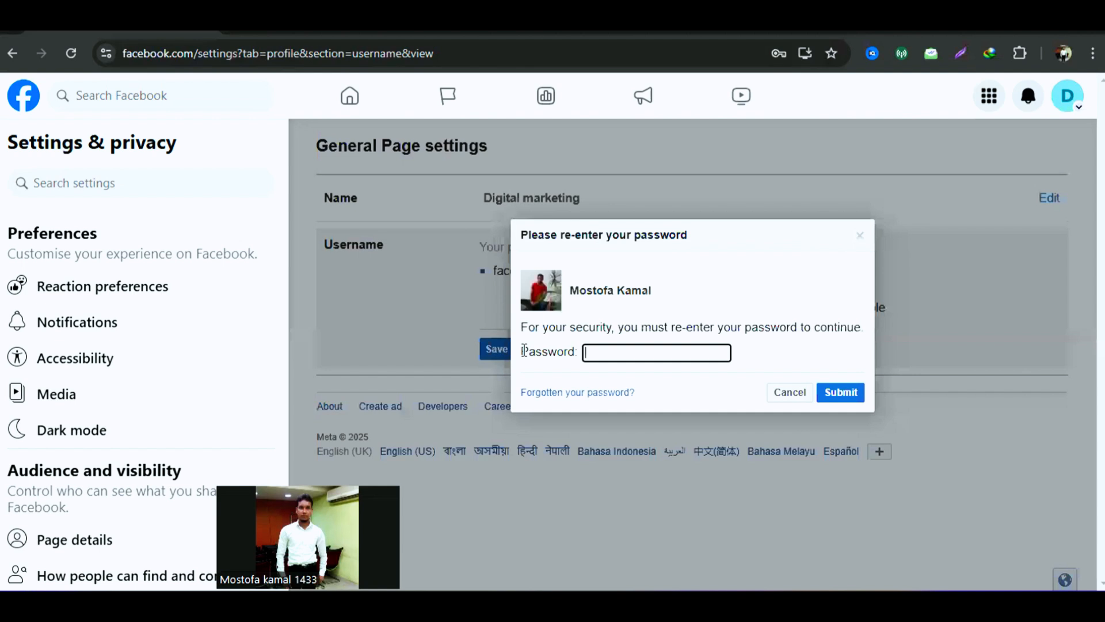
left_click(603, 352)
left_click(679, 389)
left_click(840, 394)
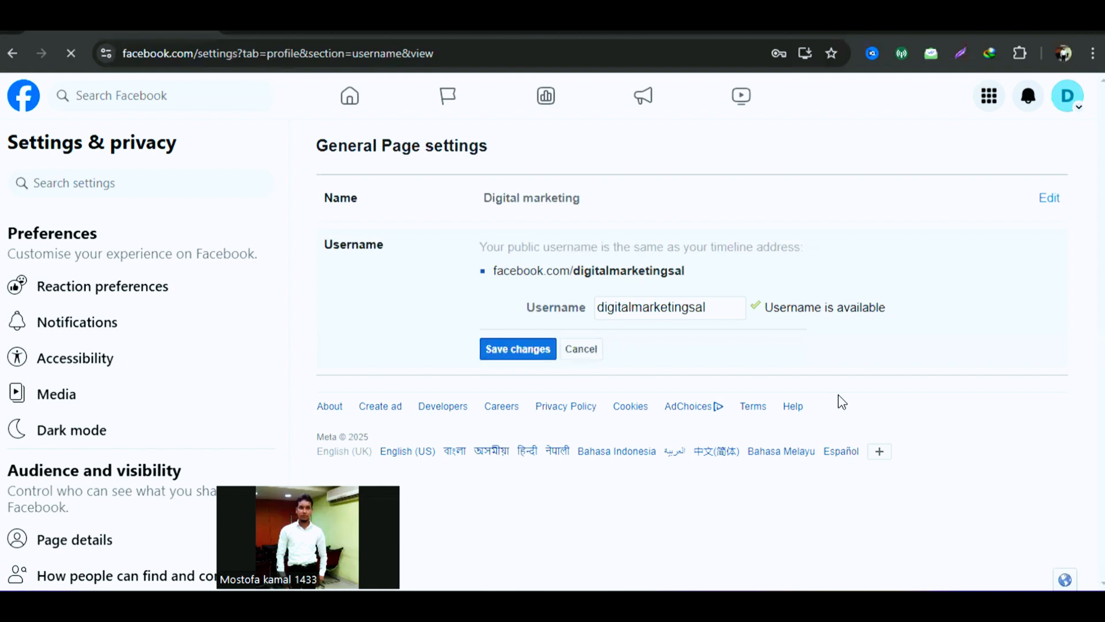
key("Return")
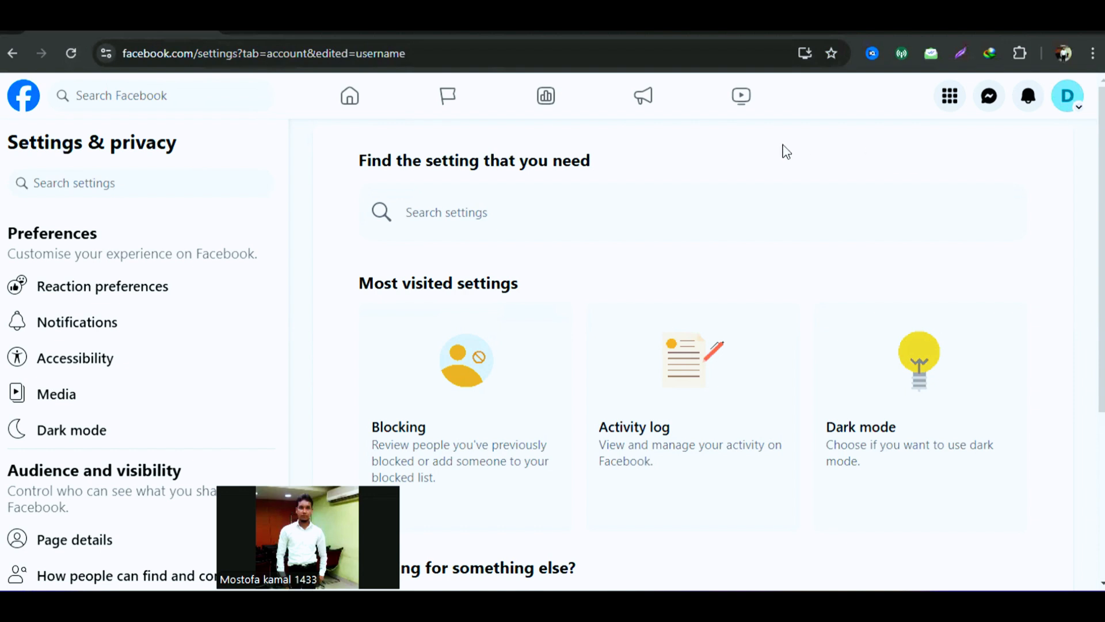
Return to the Digital marketing Page and view its profile under the new username address
left_click(13, 54)
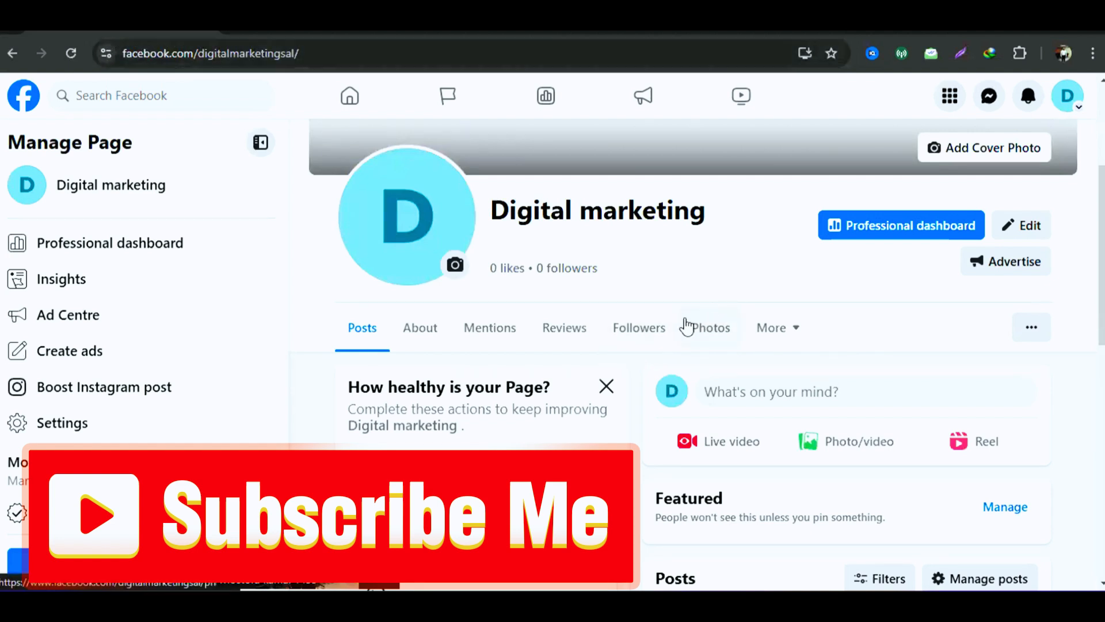
scroll(749, 326, "up", 3)
scroll(685, 323, "down", 1)
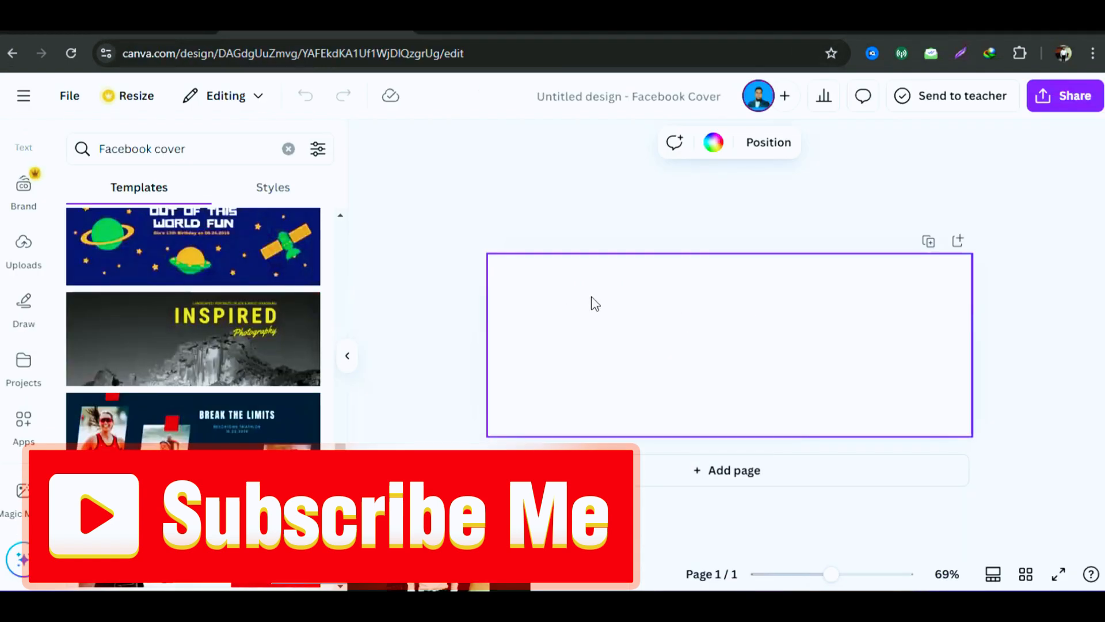
Switch to Canva, apply the Yellow Greyscale Bold Landscape Photography Facebook Cover template to the blank design, and select its background image
left_click(158, 336)
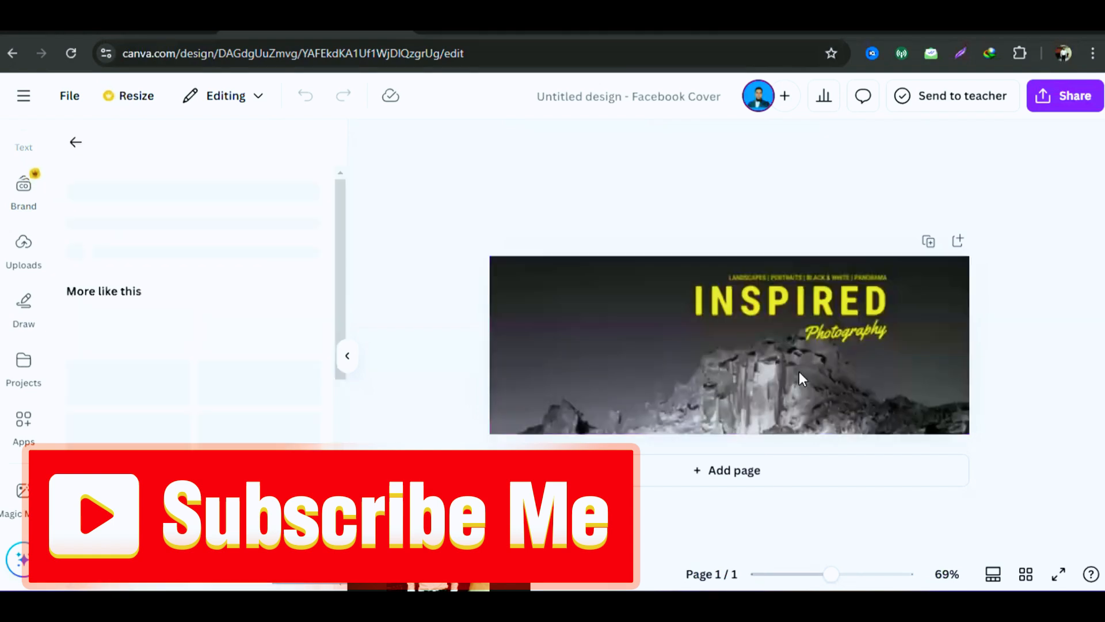
left_click(772, 351)
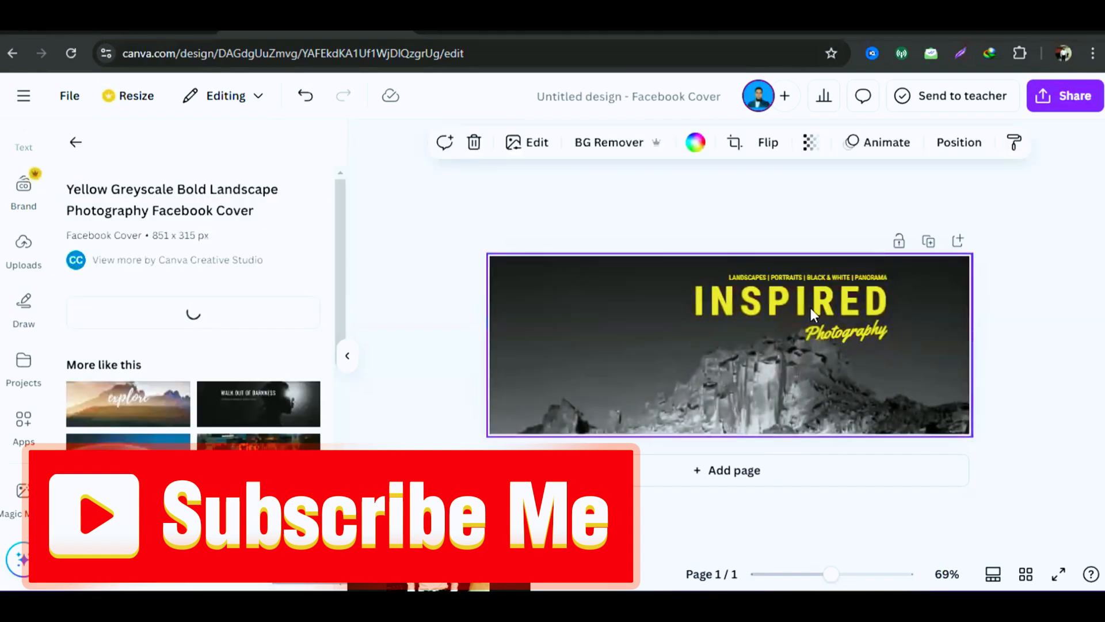
Replace the current cover design with the Dark Neon Minimalist Motivational Quote Facebook Cover template
scroll(201, 378, "down", 2)
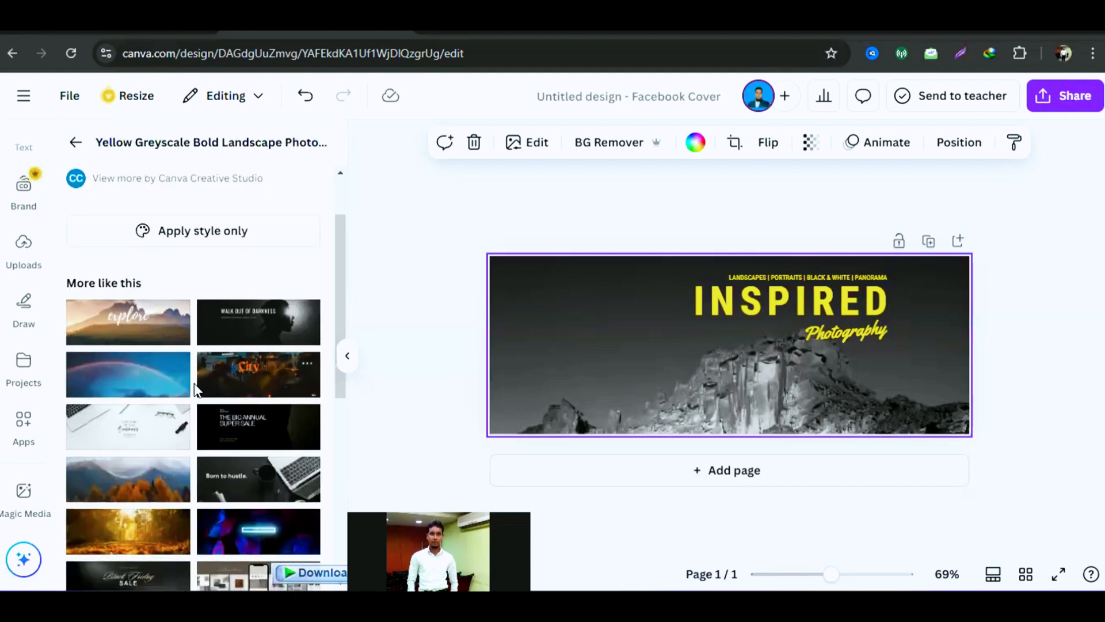
scroll(195, 382, "down", 3)
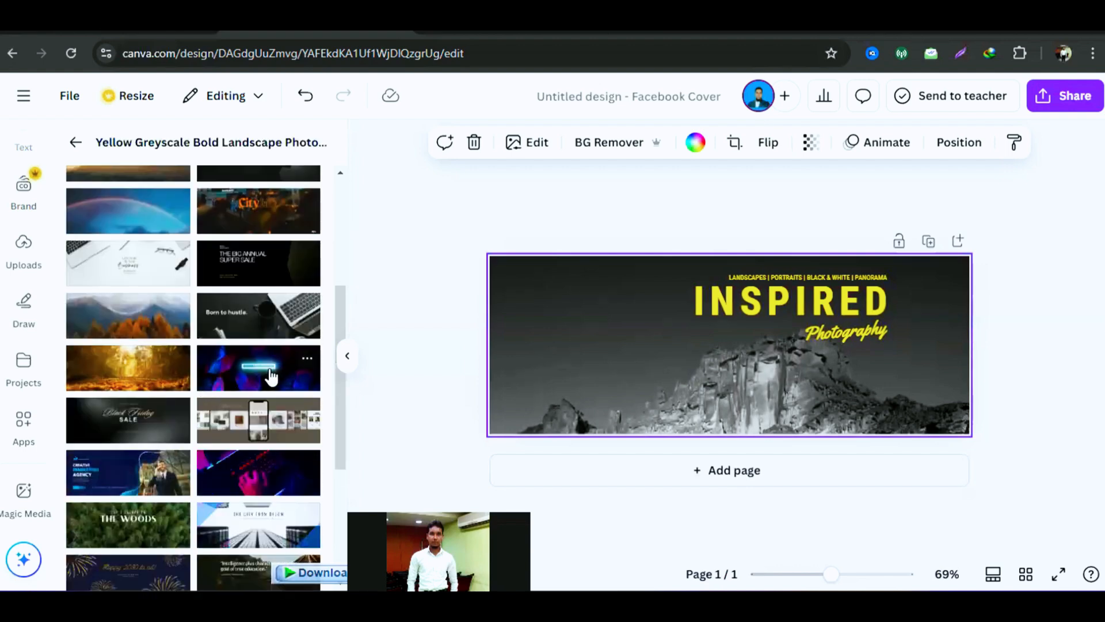
left_click(271, 376)
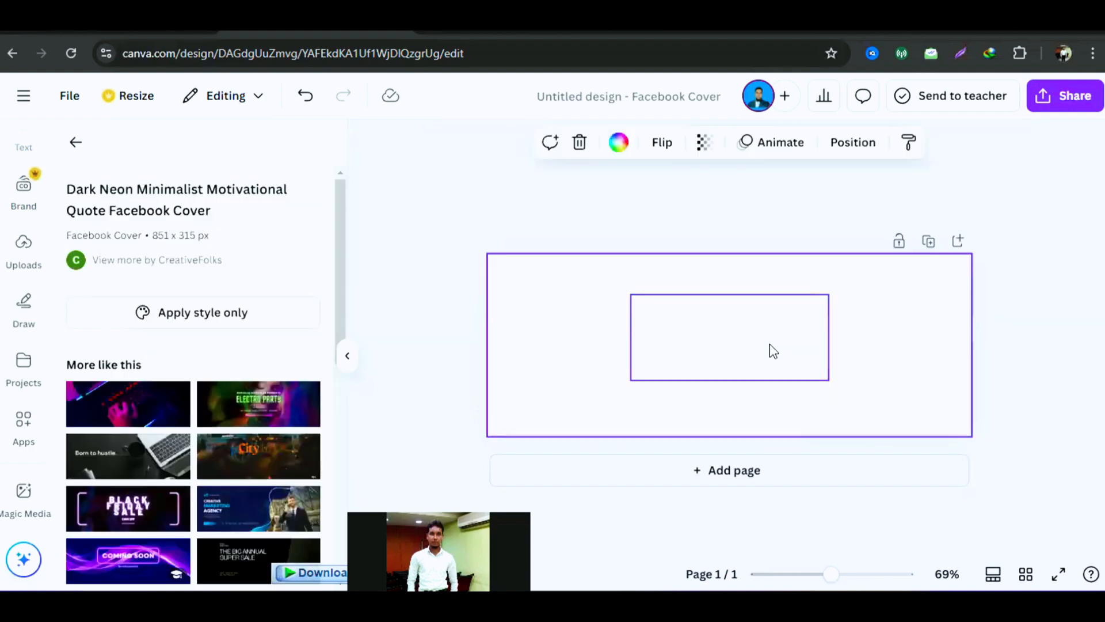
left_click(769, 343)
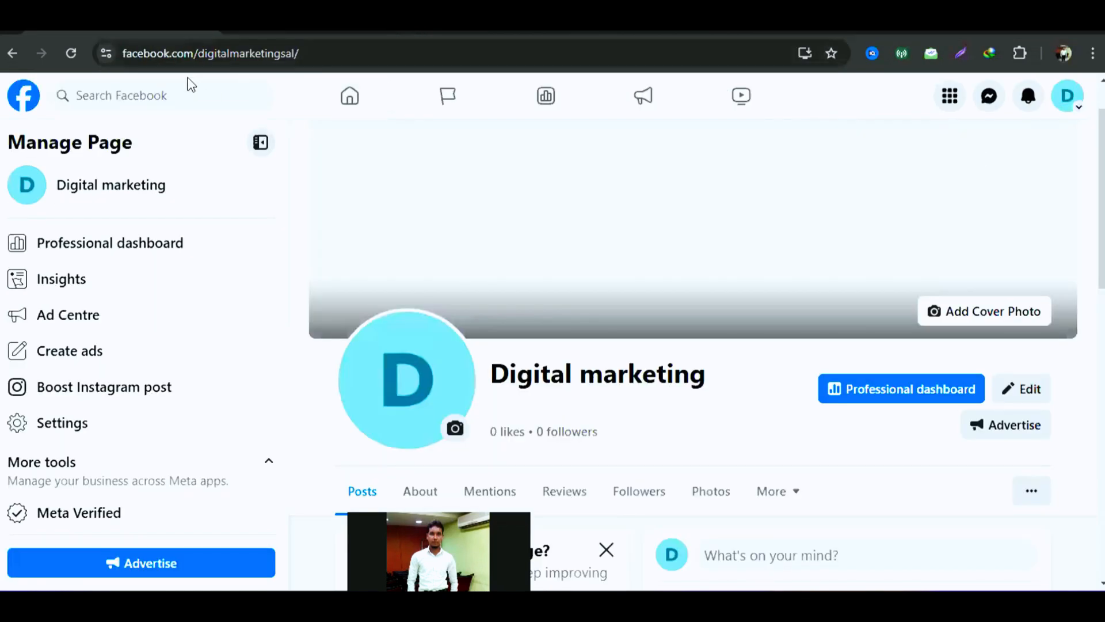
Switch to the Digital marketing Page on Facebook, edit the Page, and start uploading a new cover photo
scroll(940, 318, "down", 1)
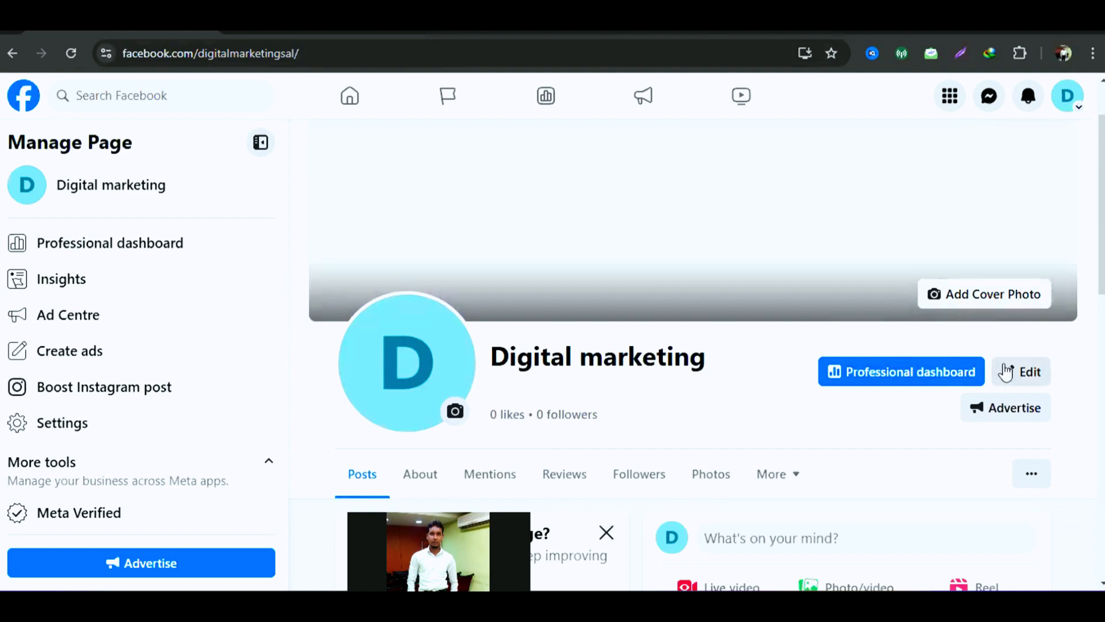
left_click(1030, 375)
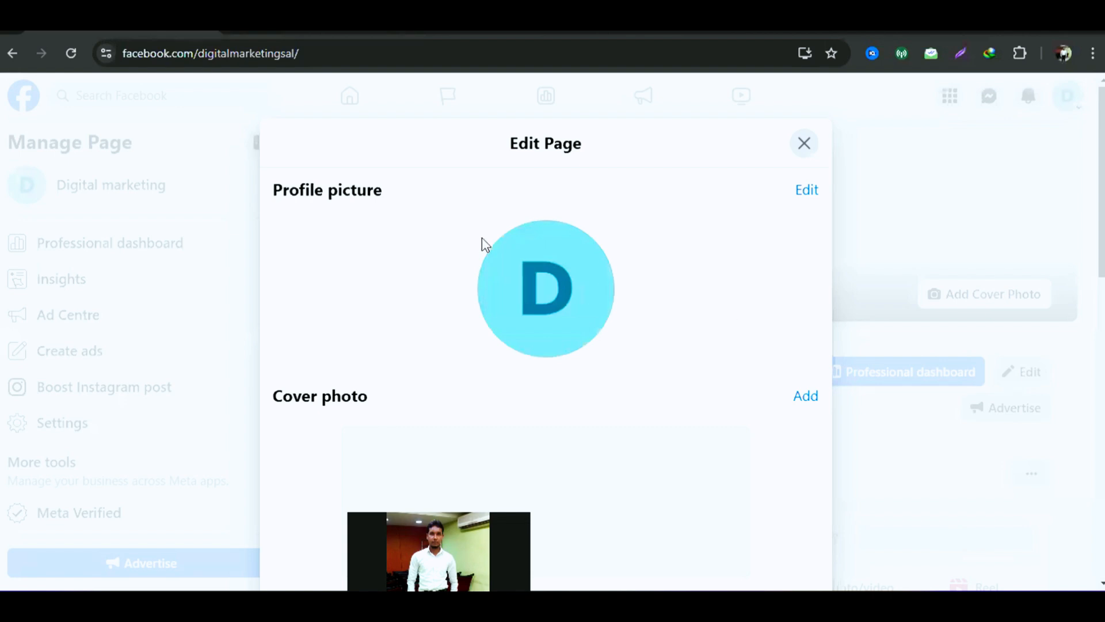
scroll(621, 236, "down", 1)
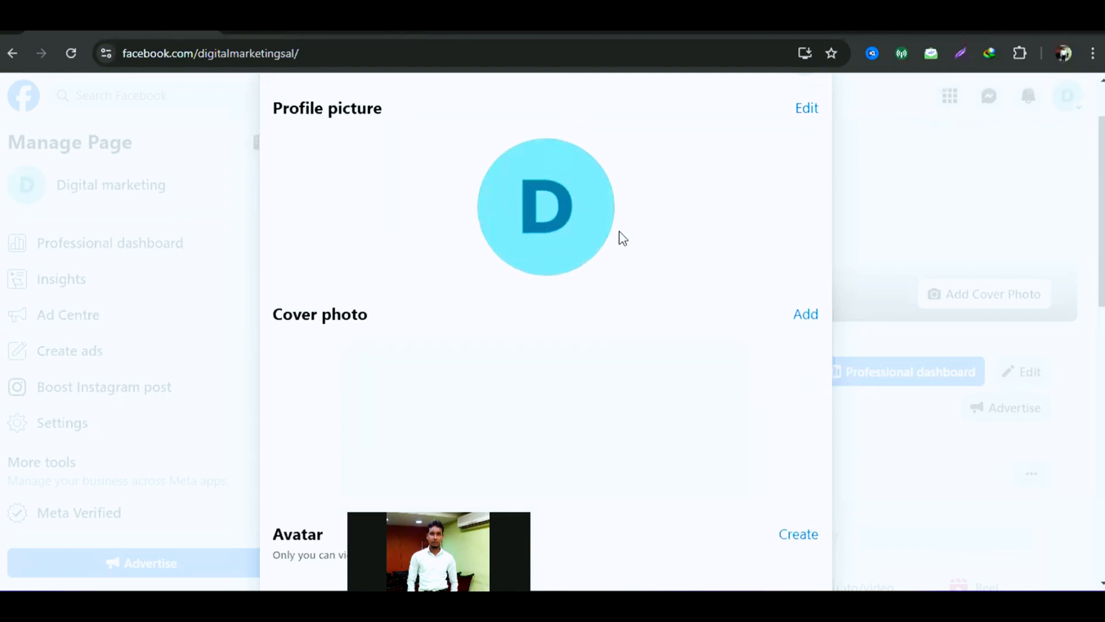
scroll(621, 236, "down", 1)
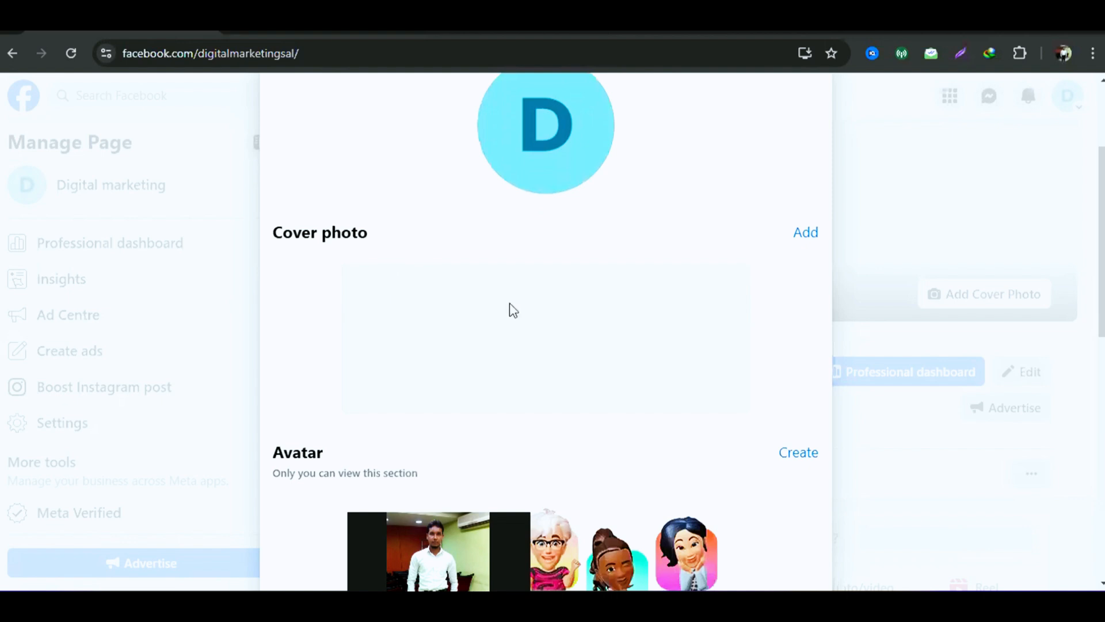
left_click(805, 234)
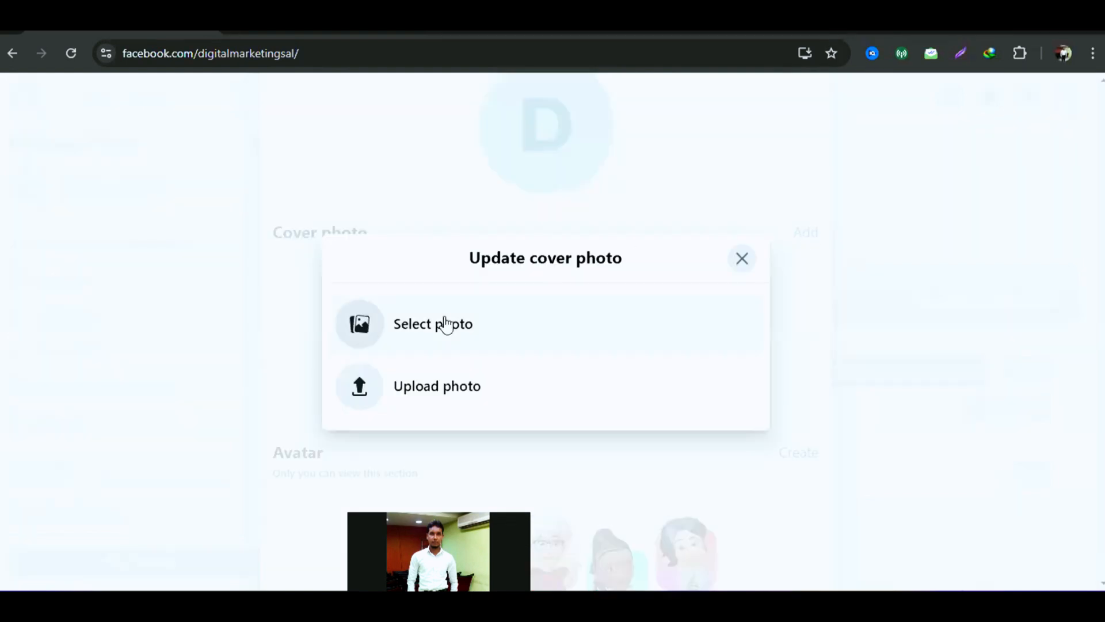
left_click(419, 388)
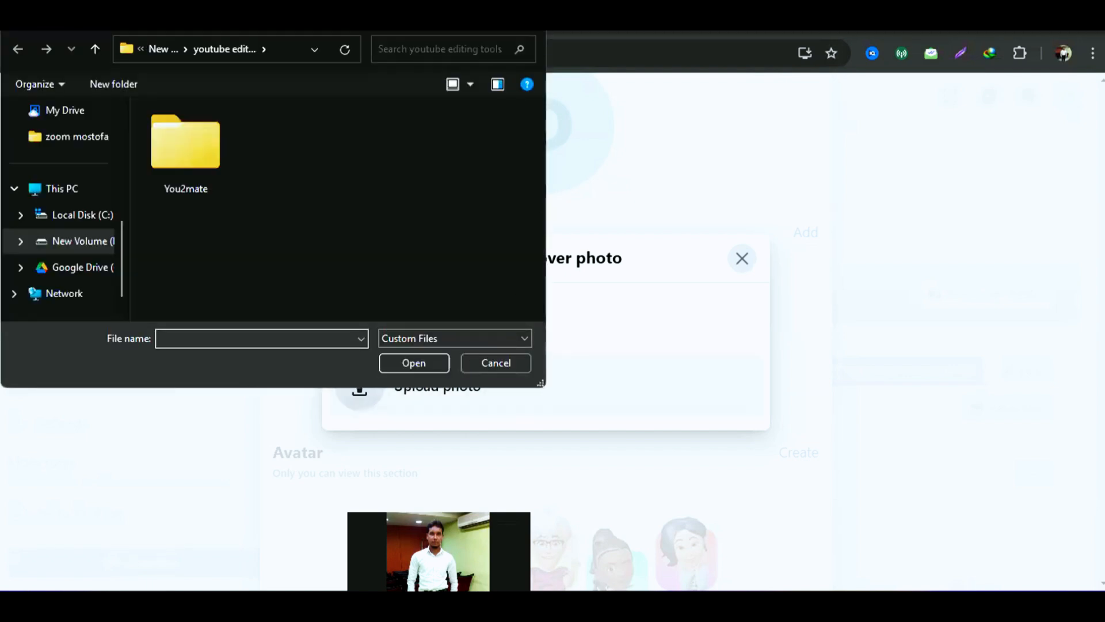
Preview the digital marketing expert image in the Downloads folder and load it as the cover photo
left_click(56, 219)
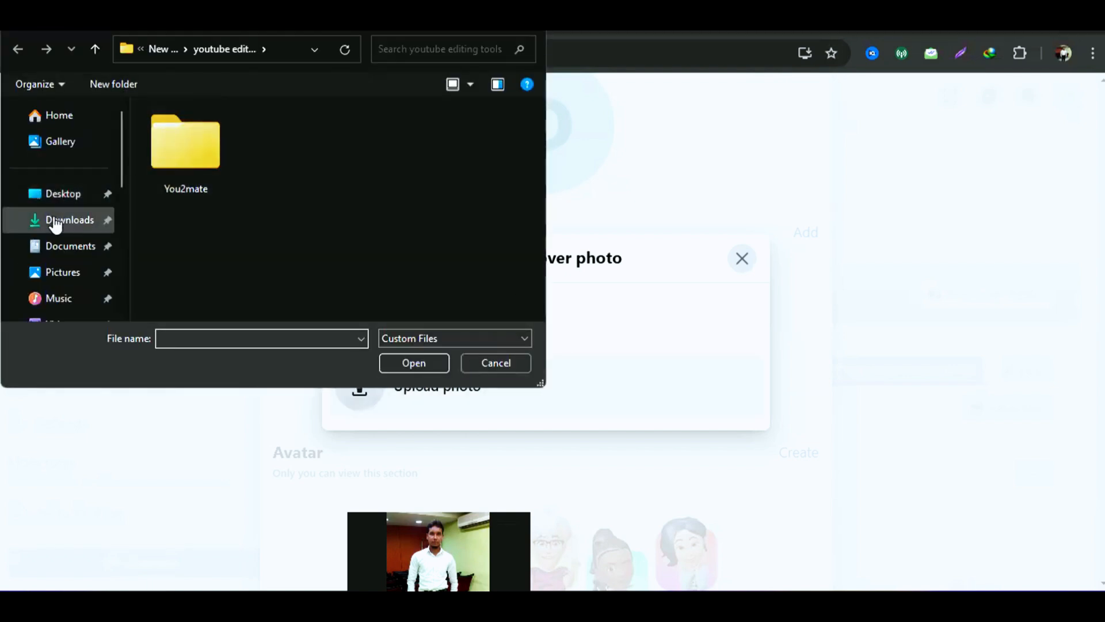
scroll(262, 171, "down", 10)
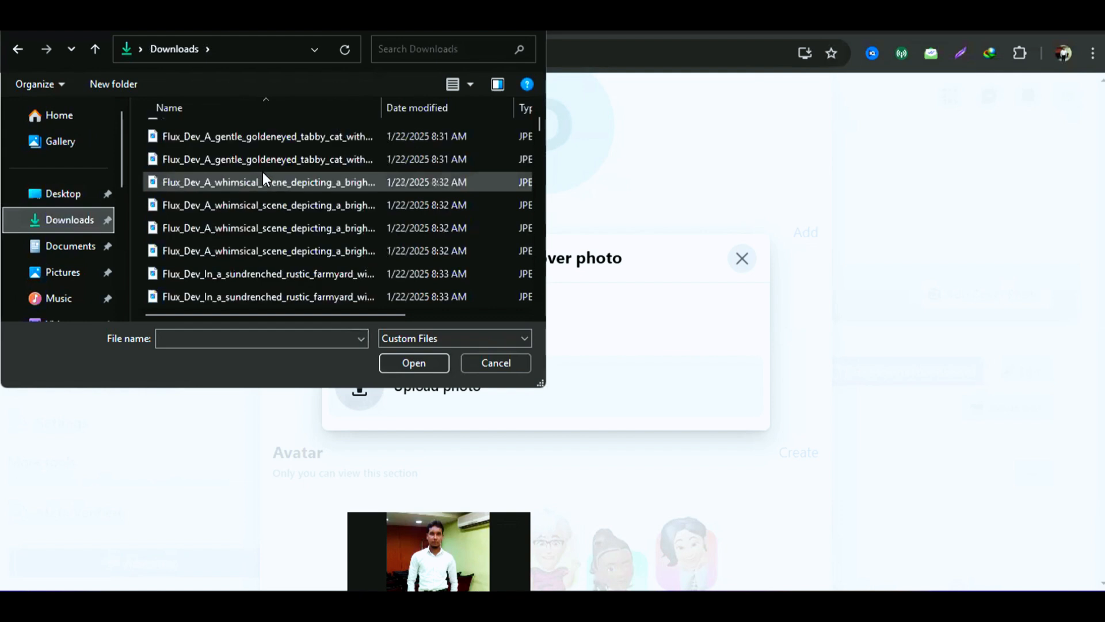
scroll(258, 182, "down", 3)
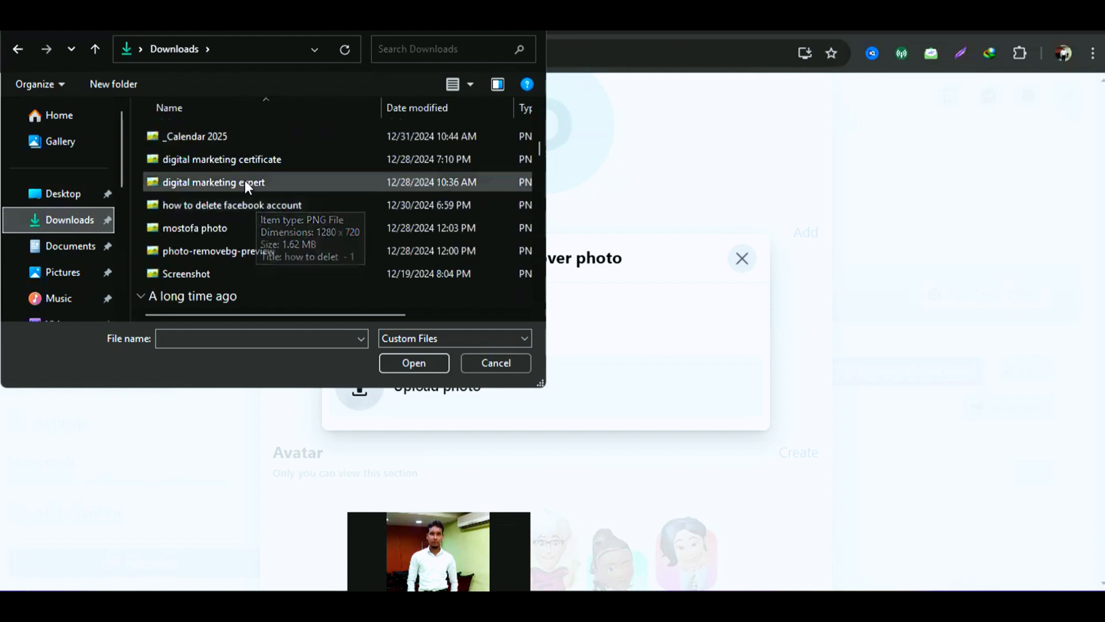
left_click(219, 183)
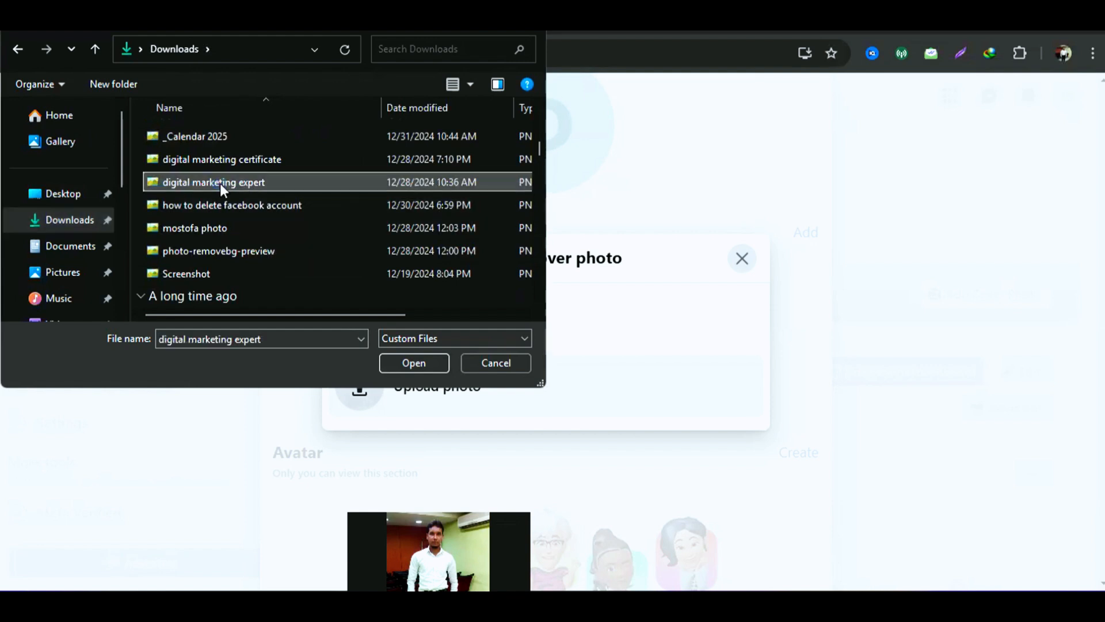
right_click(220, 183)
left_click(287, 83)
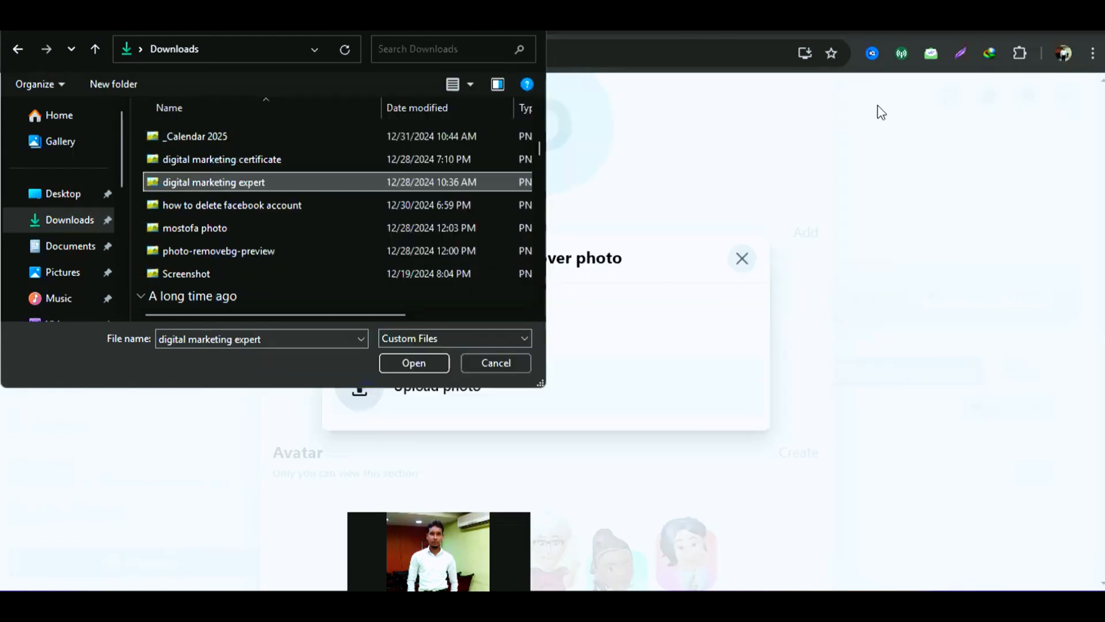
left_click(881, 106)
left_click(410, 363)
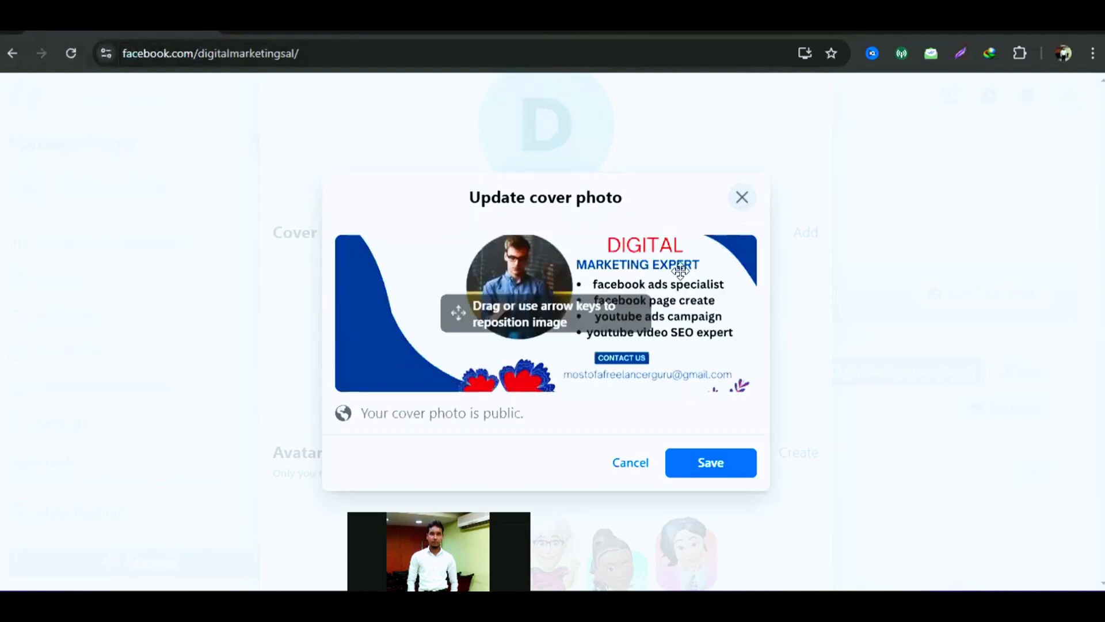
Shift the cover image slightly downward within its frame and save the cover photo
mouse_move(714, 291)
left_mouse_down()
mouse_move(700, 284)
mouse_move(695, 301)
left_mouse_up()
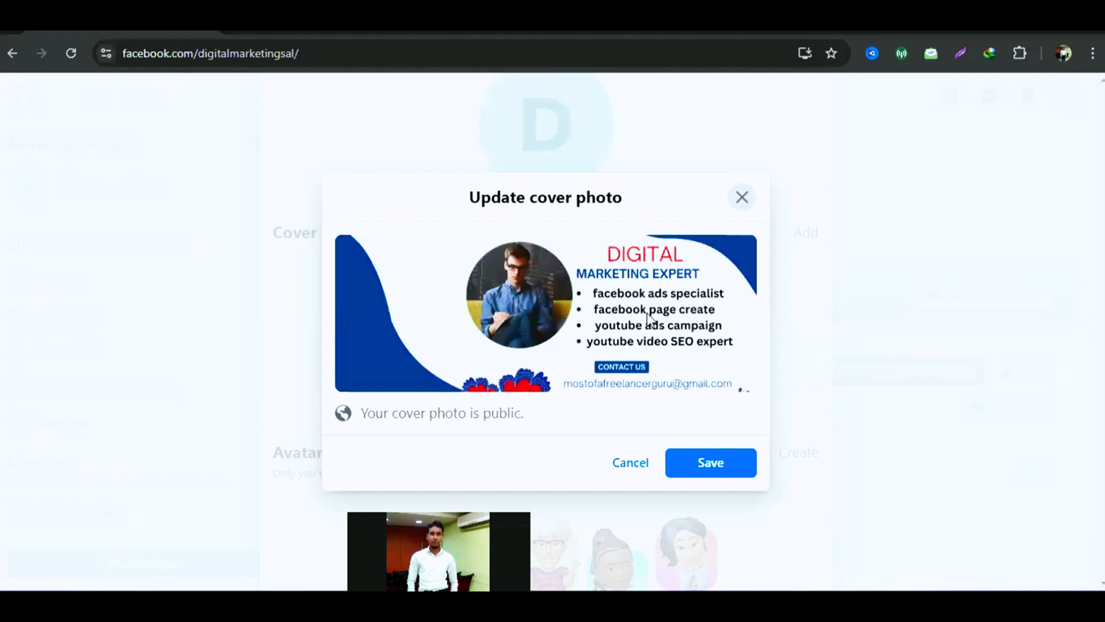
left_click(730, 466)
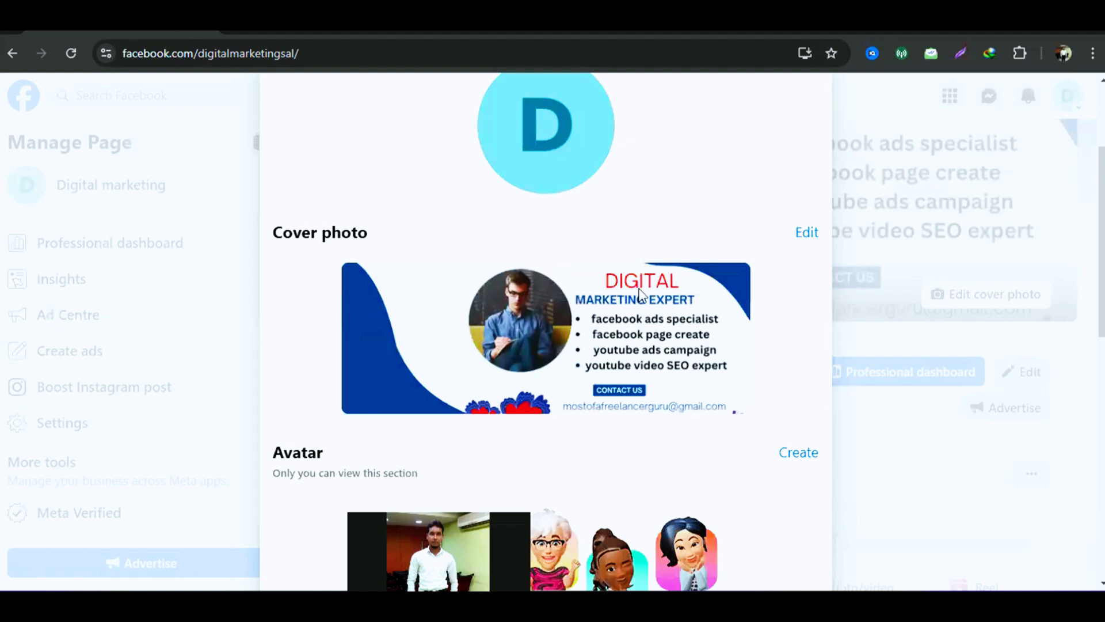
scroll(640, 294, "up", 3)
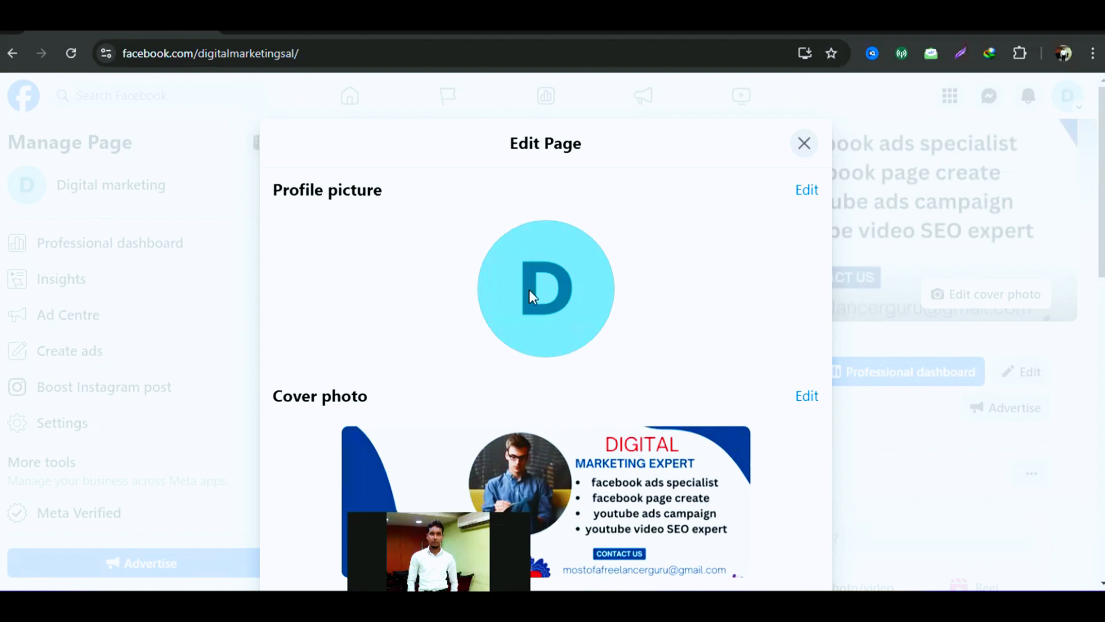
Open the Page's Bio for editing, and open ChatGPT in a new browser tab through a gpt 4 search
scroll(702, 316, "down", 10)
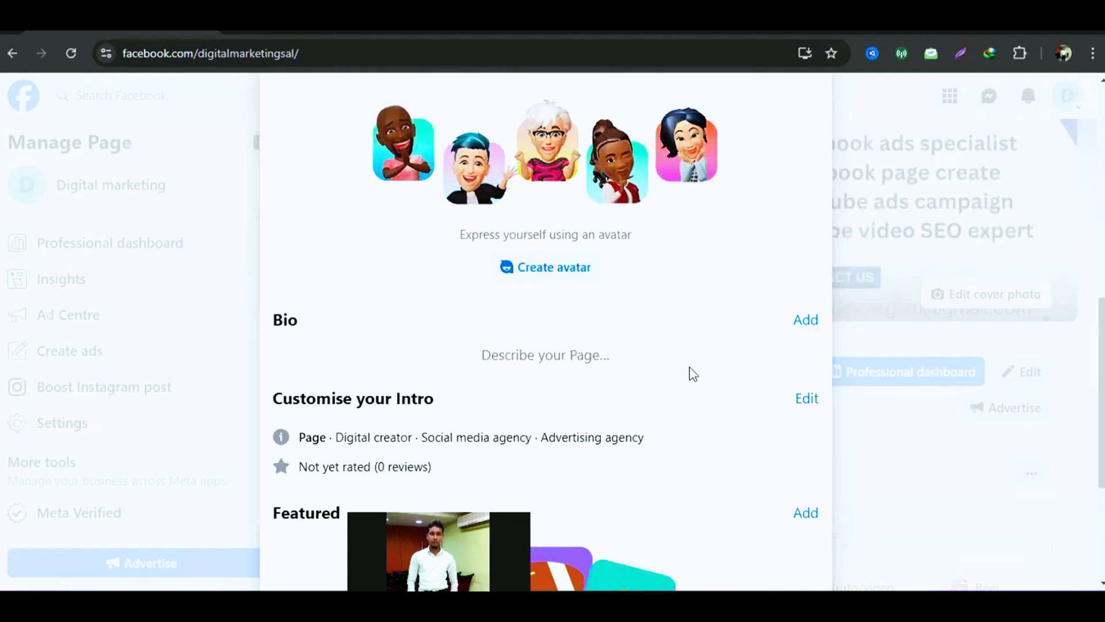
left_click(806, 321)
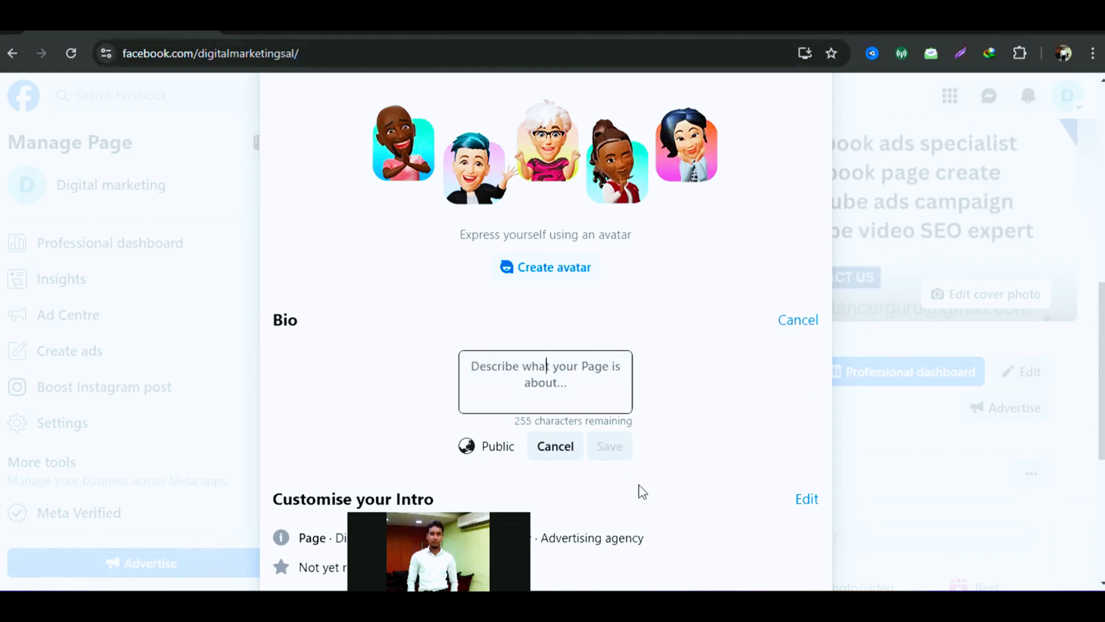
left_click(238, 30)
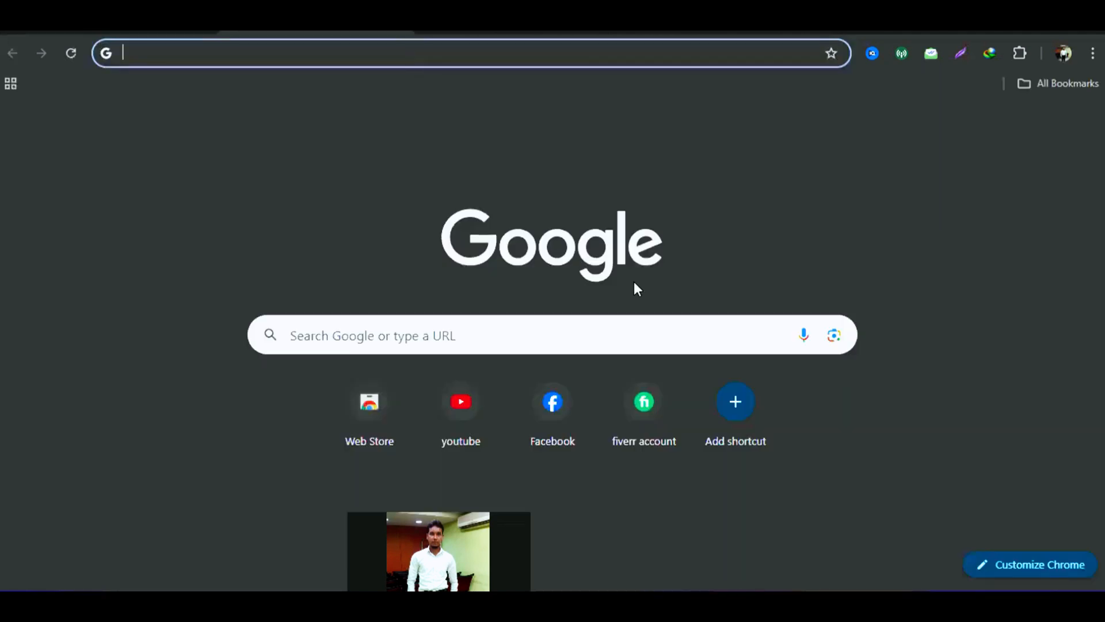
left_click(136, 52)
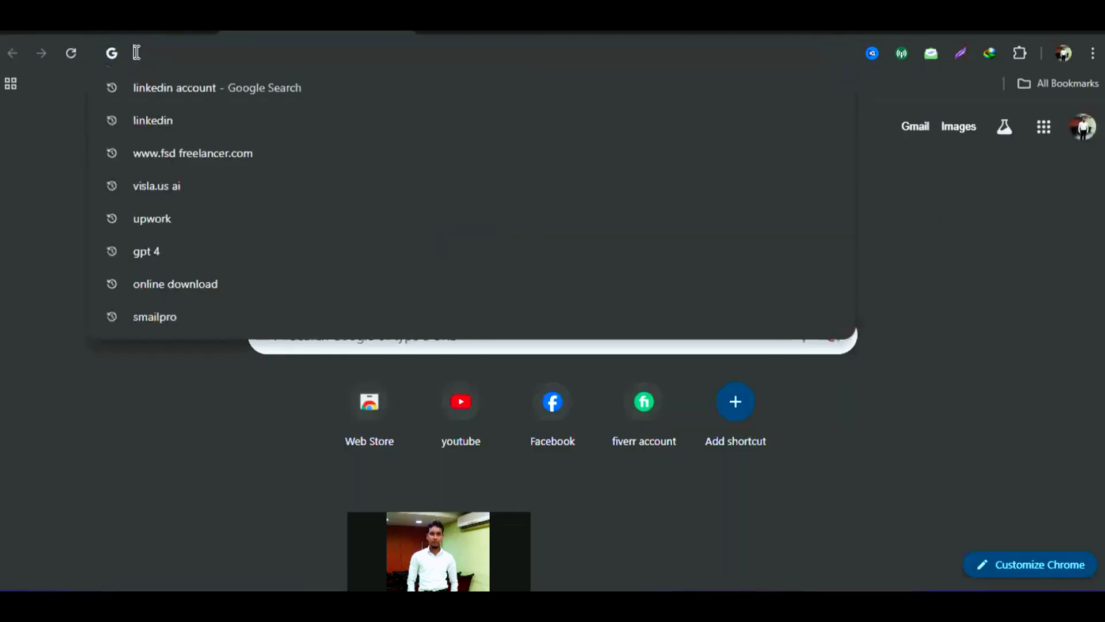
left_click(145, 250)
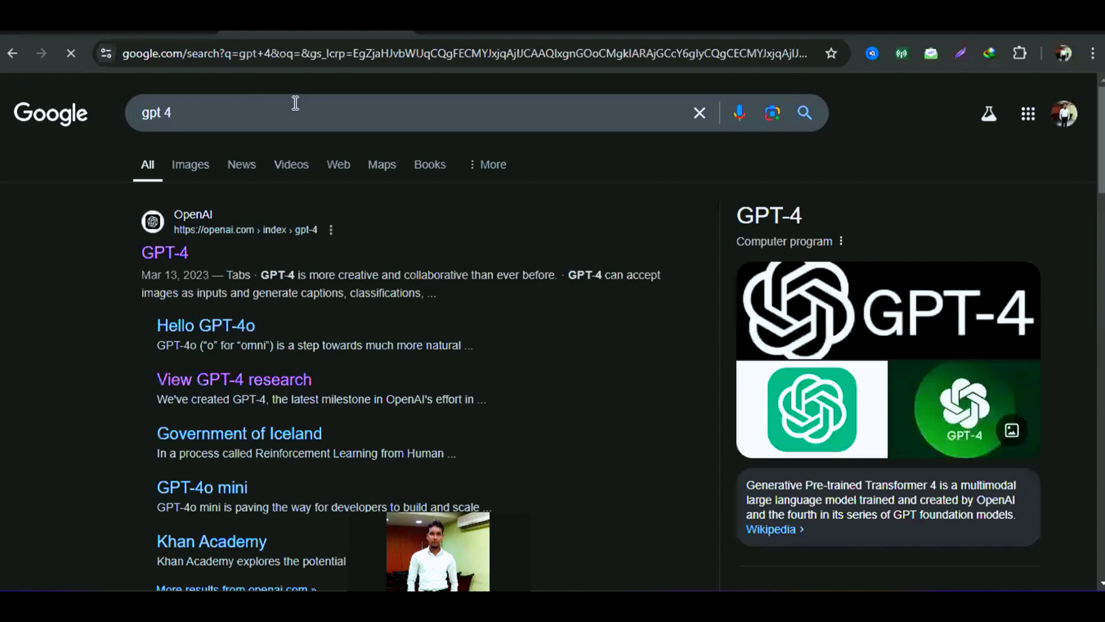
left_click(207, 228)
left_click(482, 344)
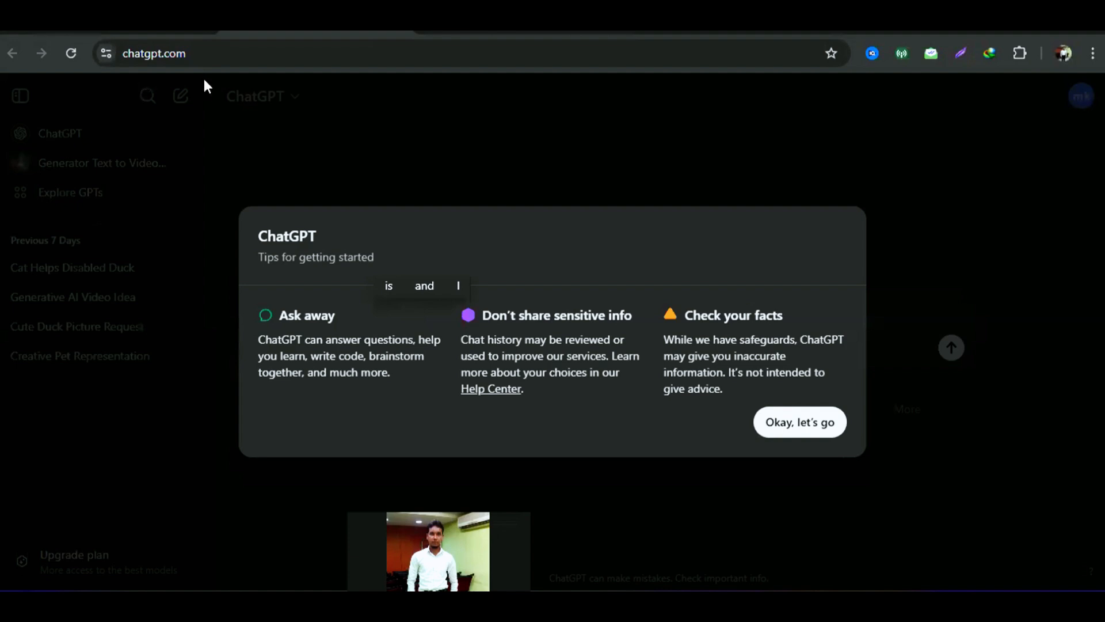
left_click(813, 429)
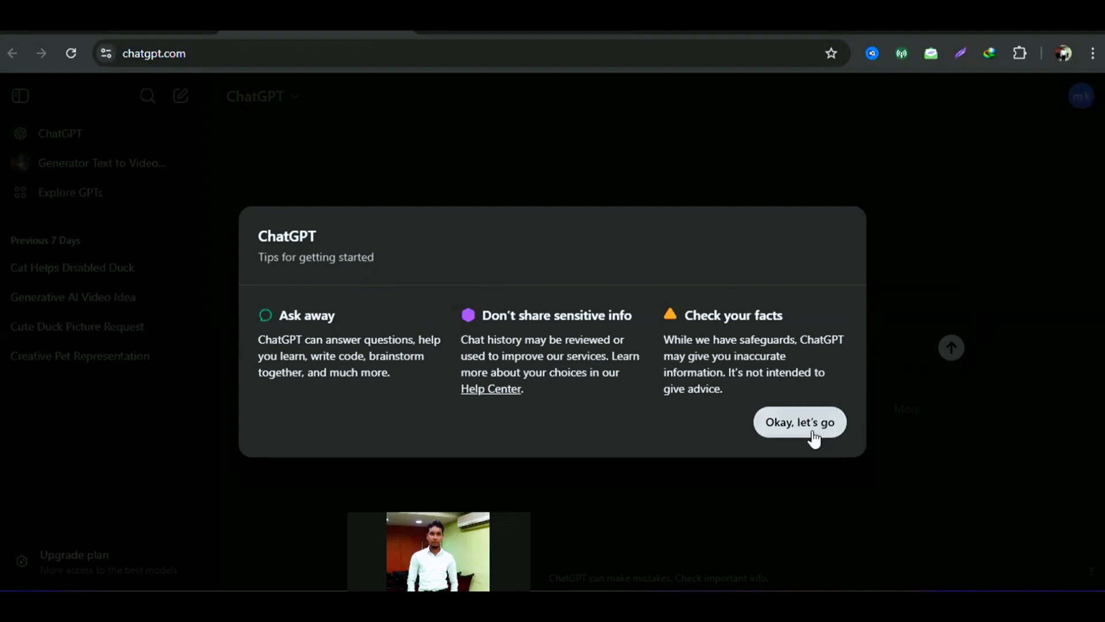
Ask ChatGPT "plz write short bio for fb page ( digital marketing)"
type("z")
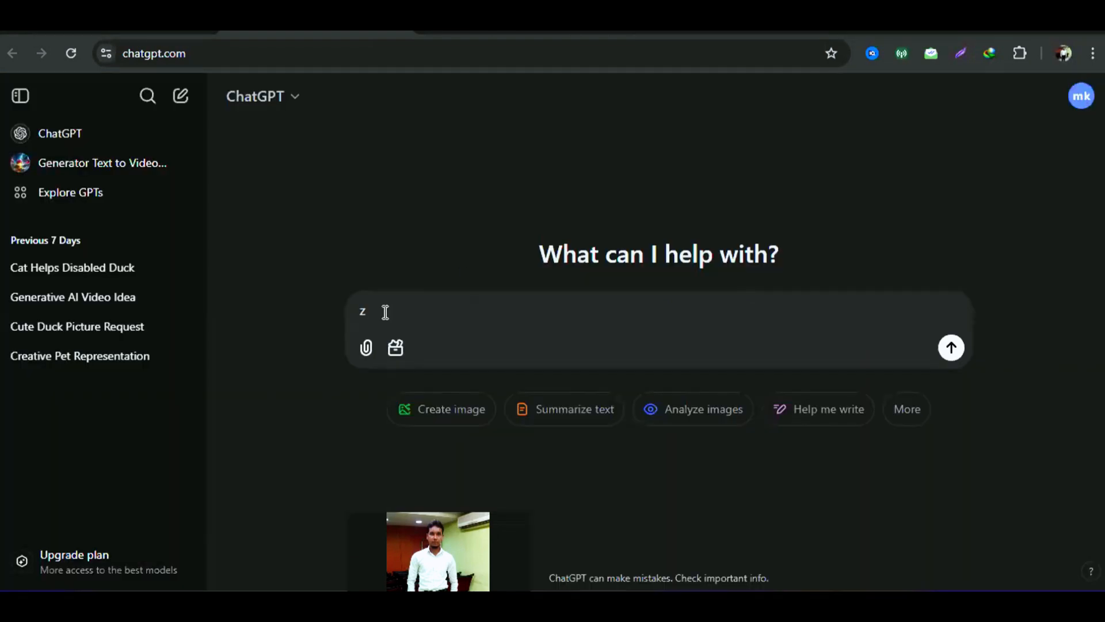
key("BackSpace")
type("pl")
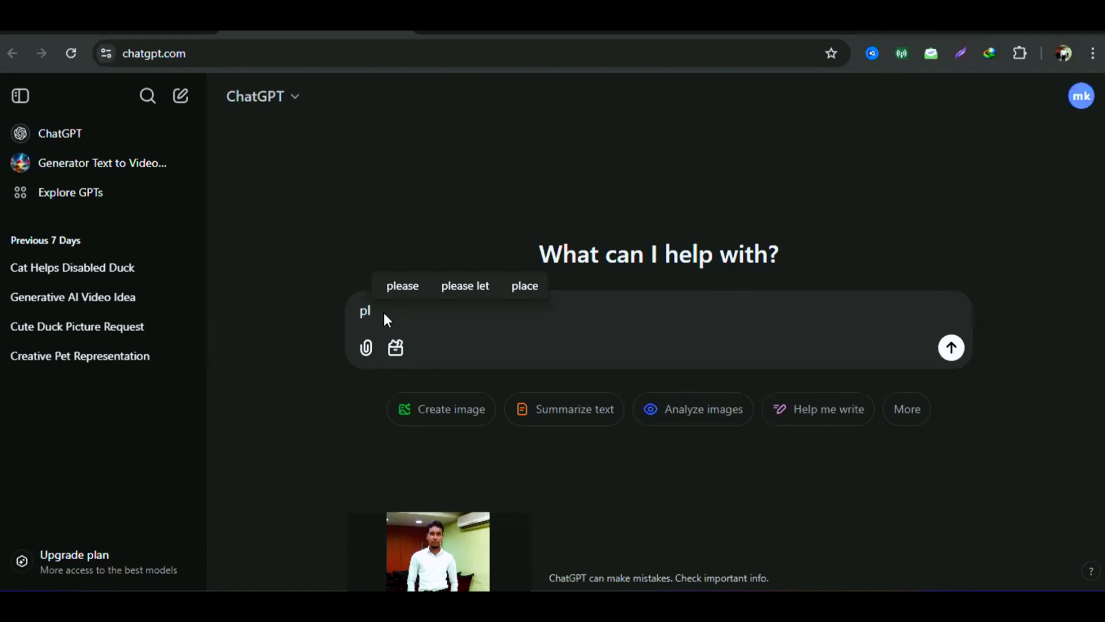
type("z w")
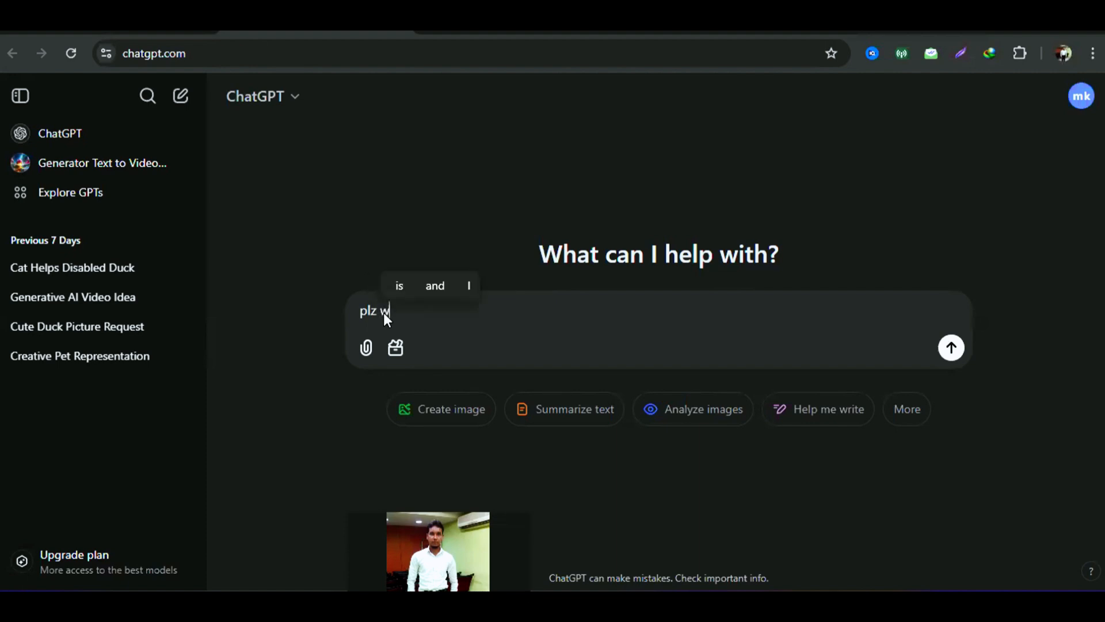
type("rite")
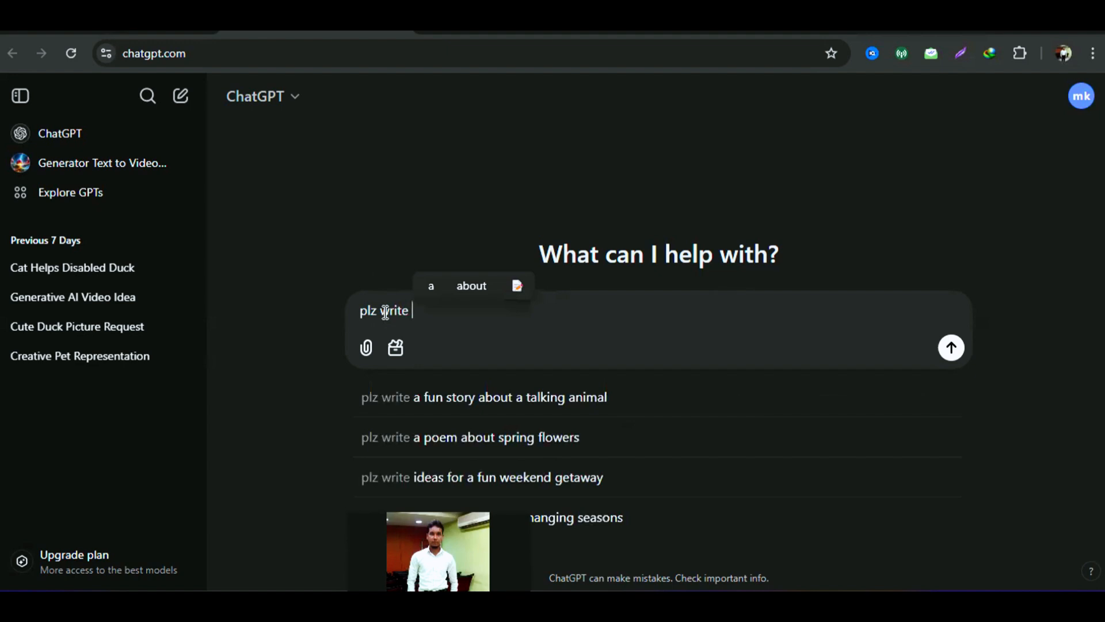
type(" sho")
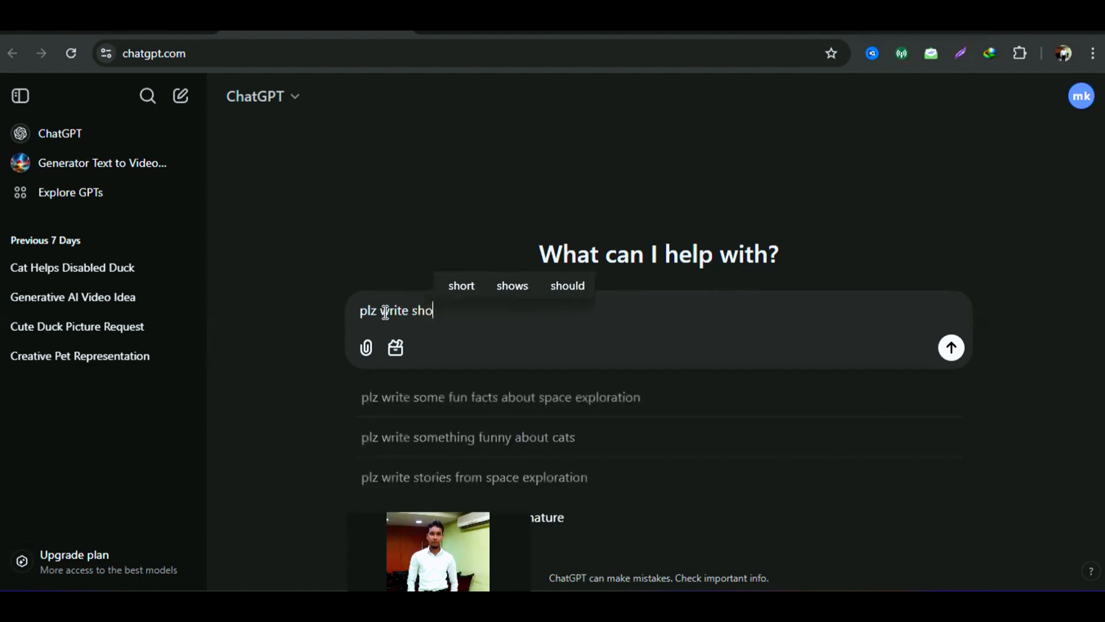
type("rt b")
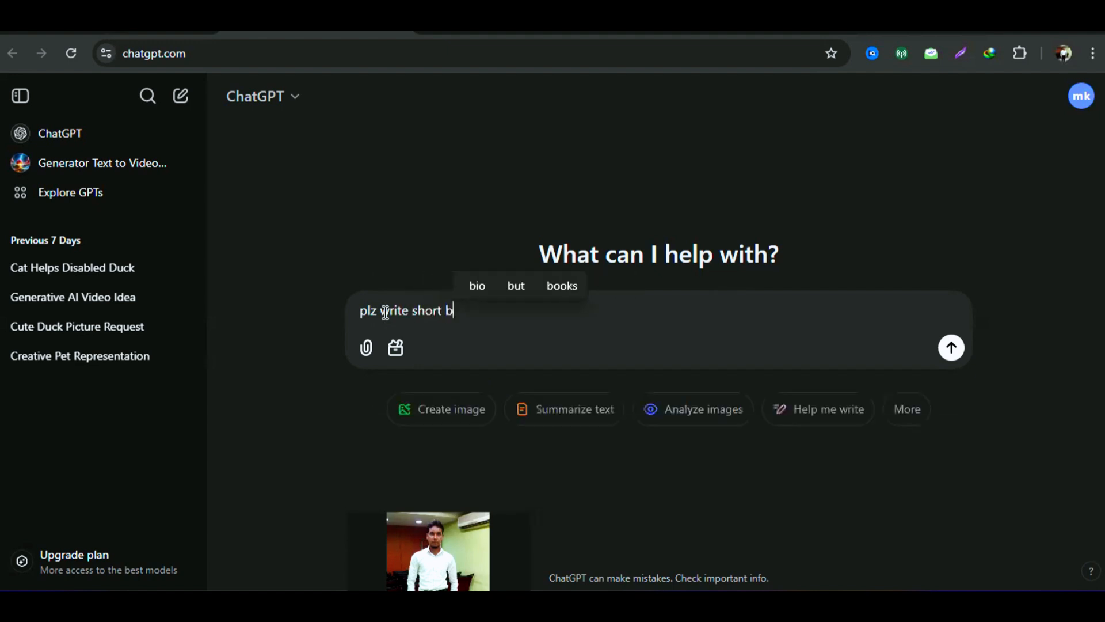
type("io")
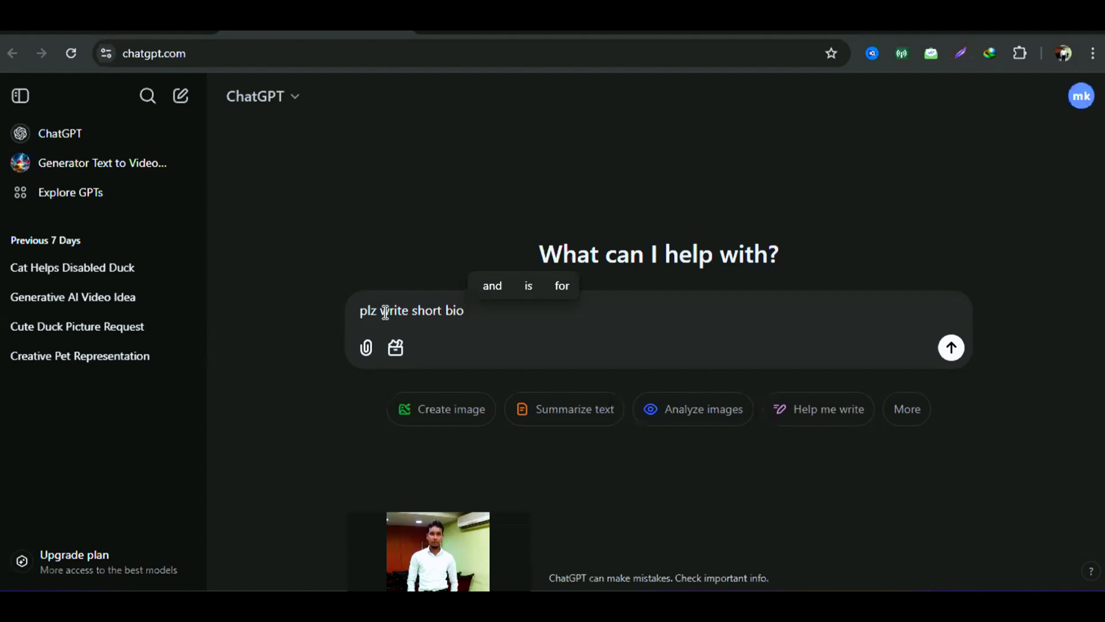
type("for ")
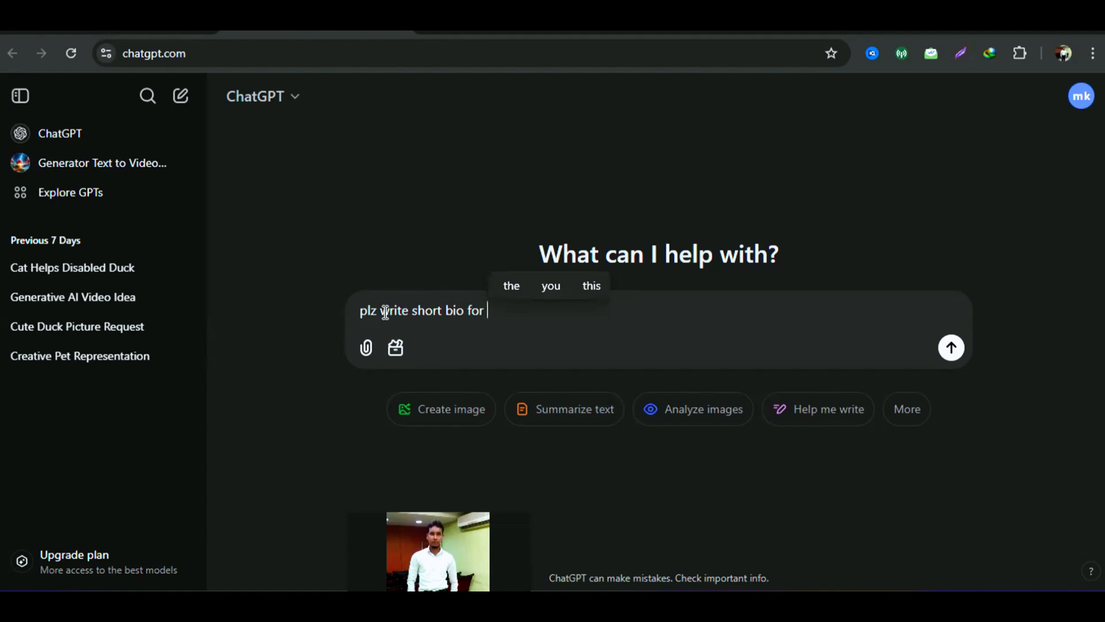
type("fb ")
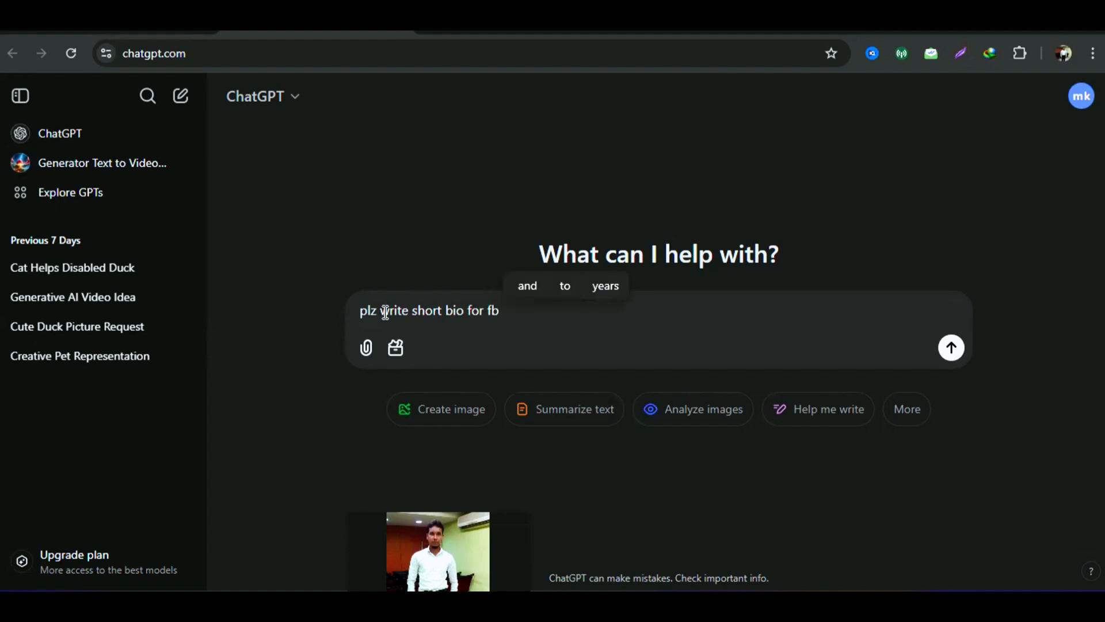
type("pa")
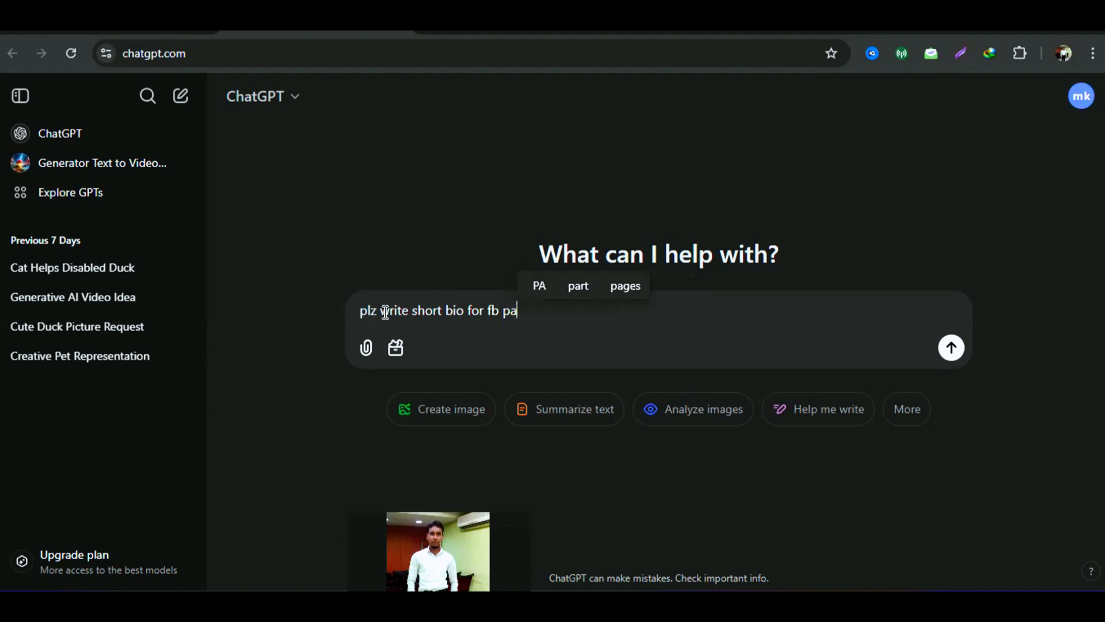
type("ge")
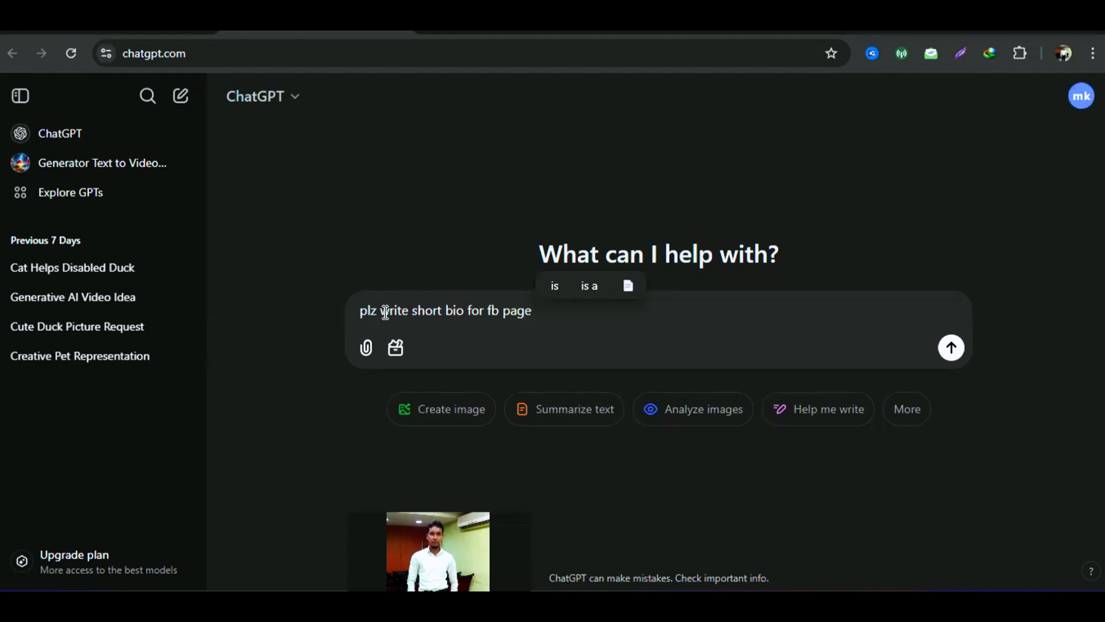
type("( digi")
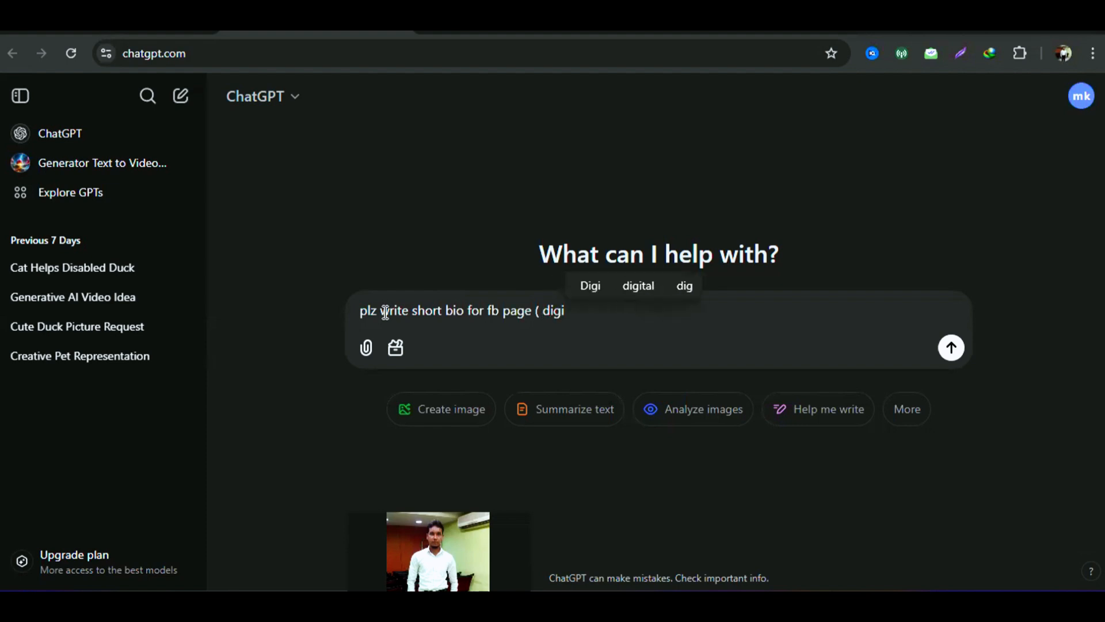
left_click(641, 288)
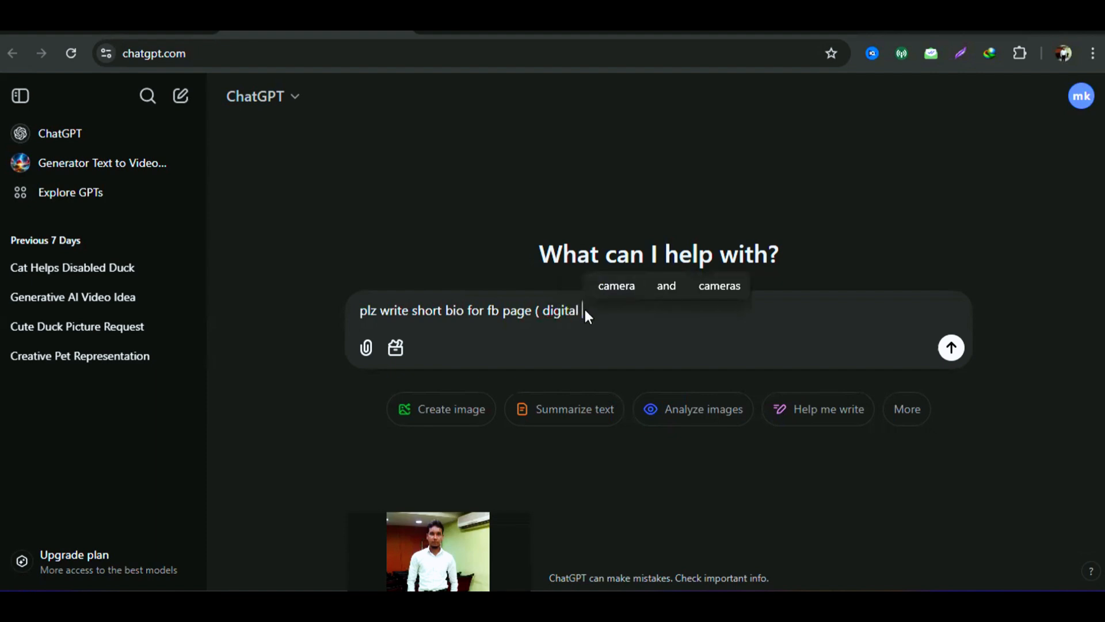
type("marke")
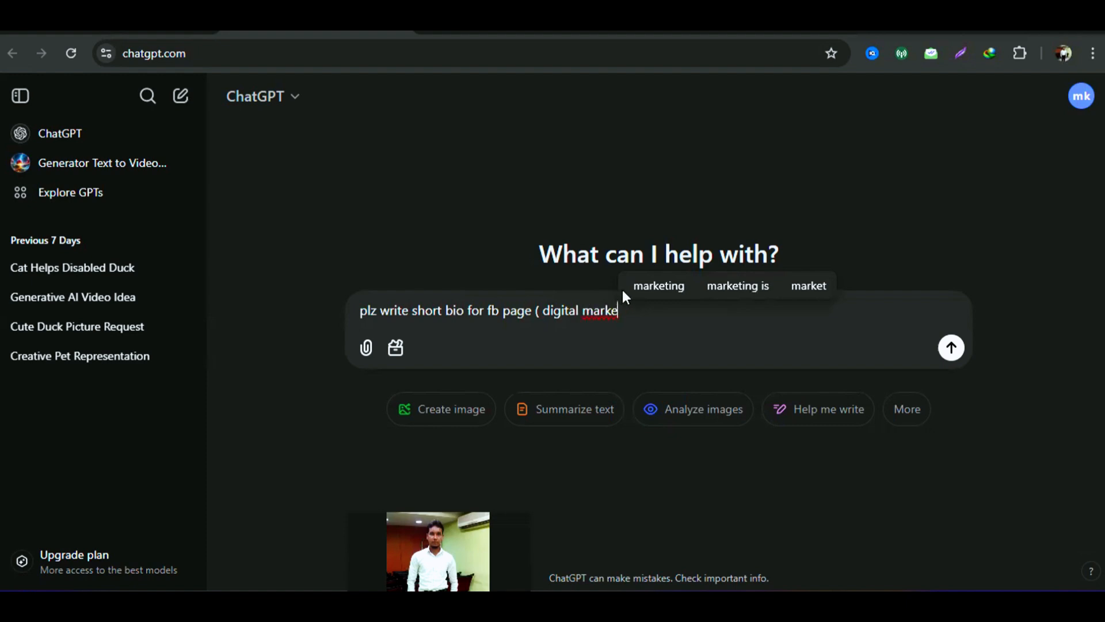
left_click(647, 287)
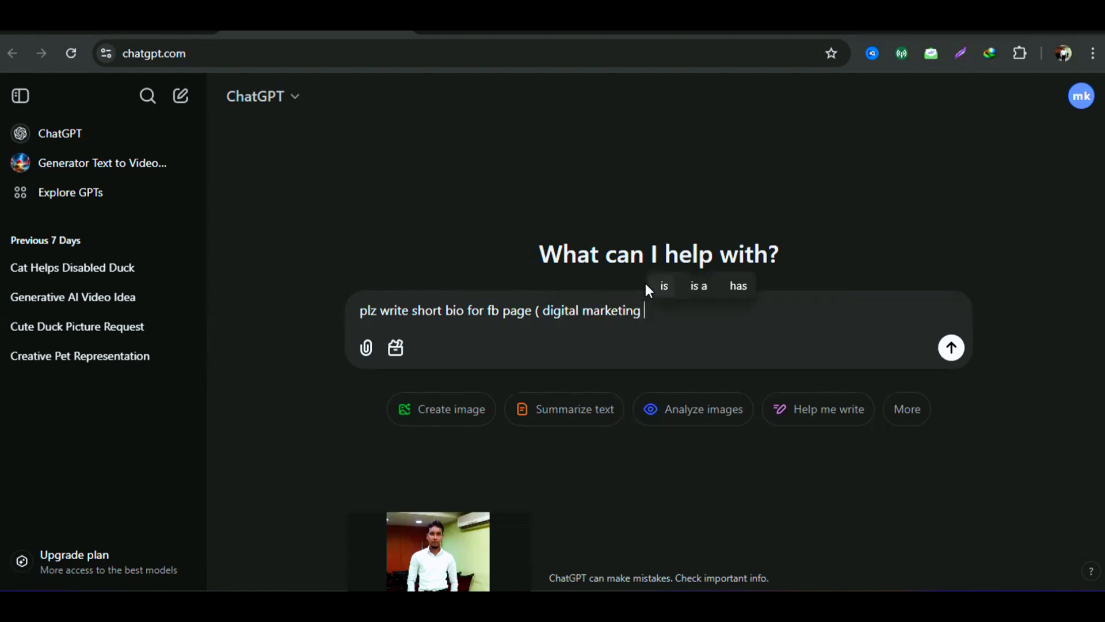
type(")")
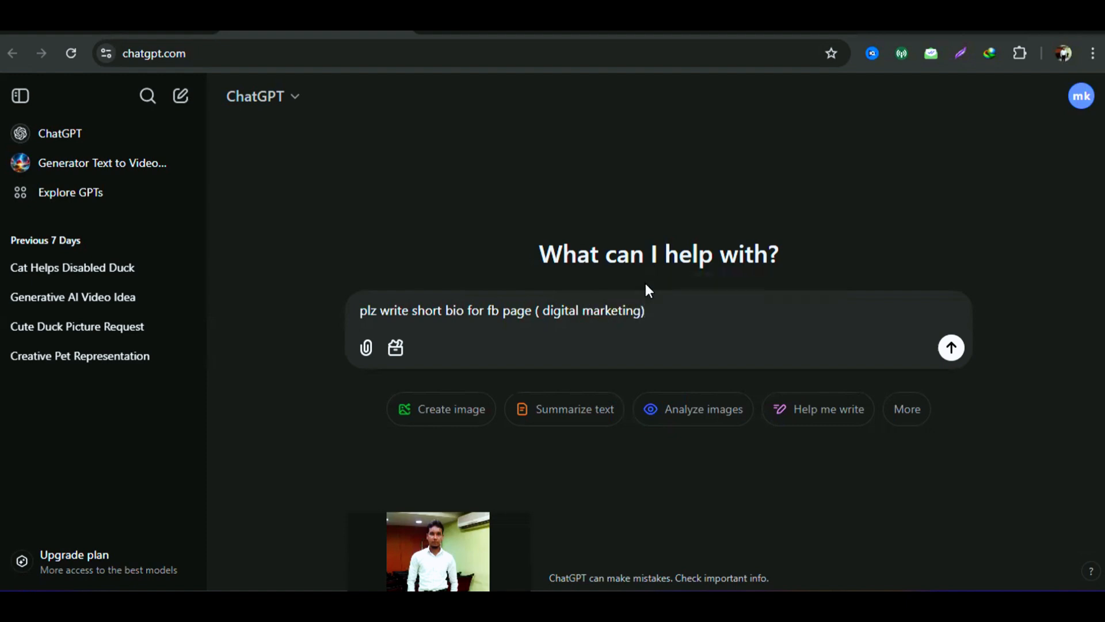
left_click(951, 348)
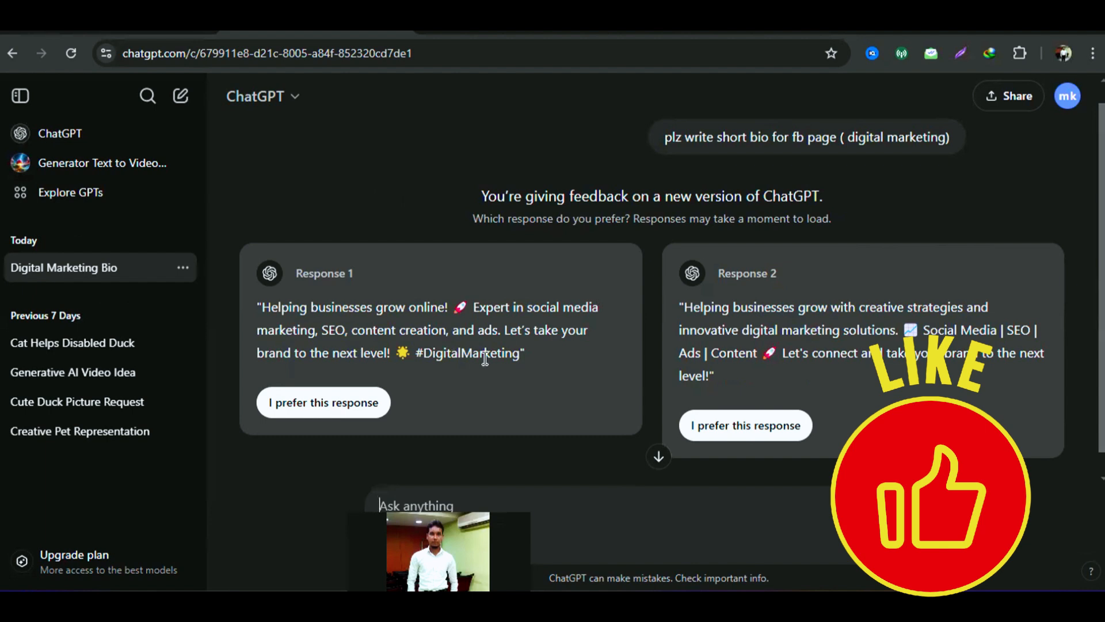
Copy the full bio text of Response 1, from "Helping businesses grow online!" through #DigitalMarketing
scroll(485, 358, "down", 1)
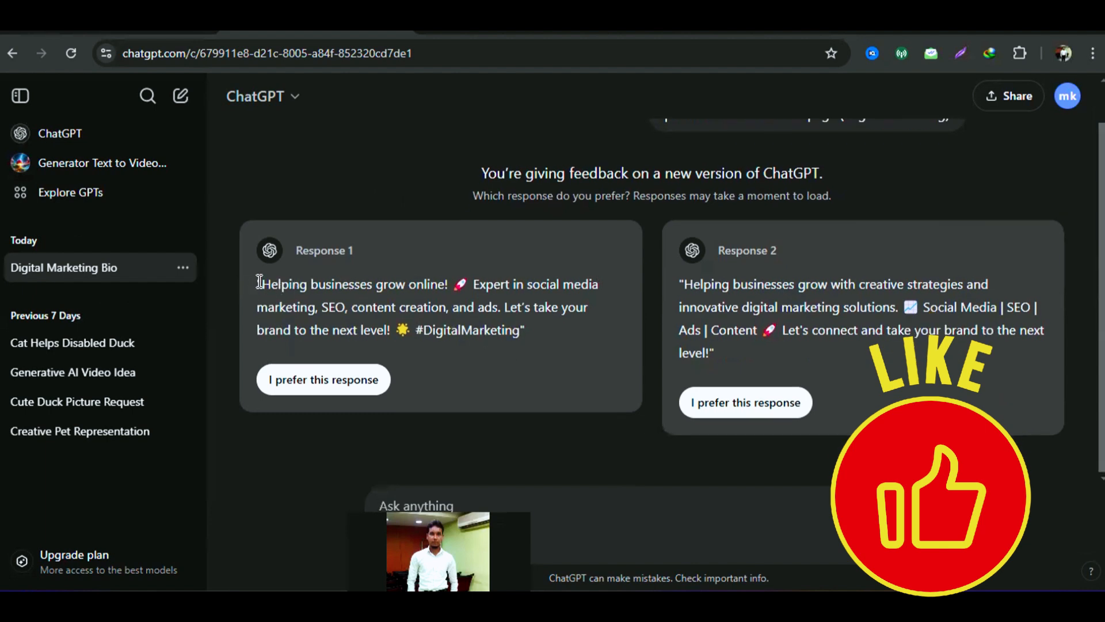
left_click_drag(259, 281, 529, 335)
key("ctrl+c")
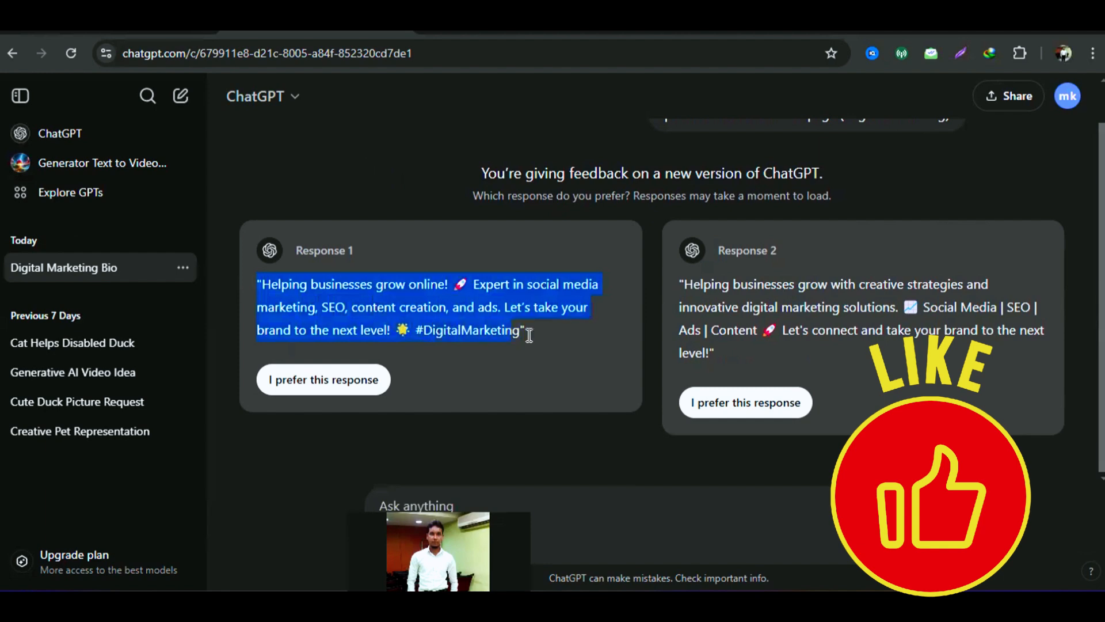
right_click(464, 314)
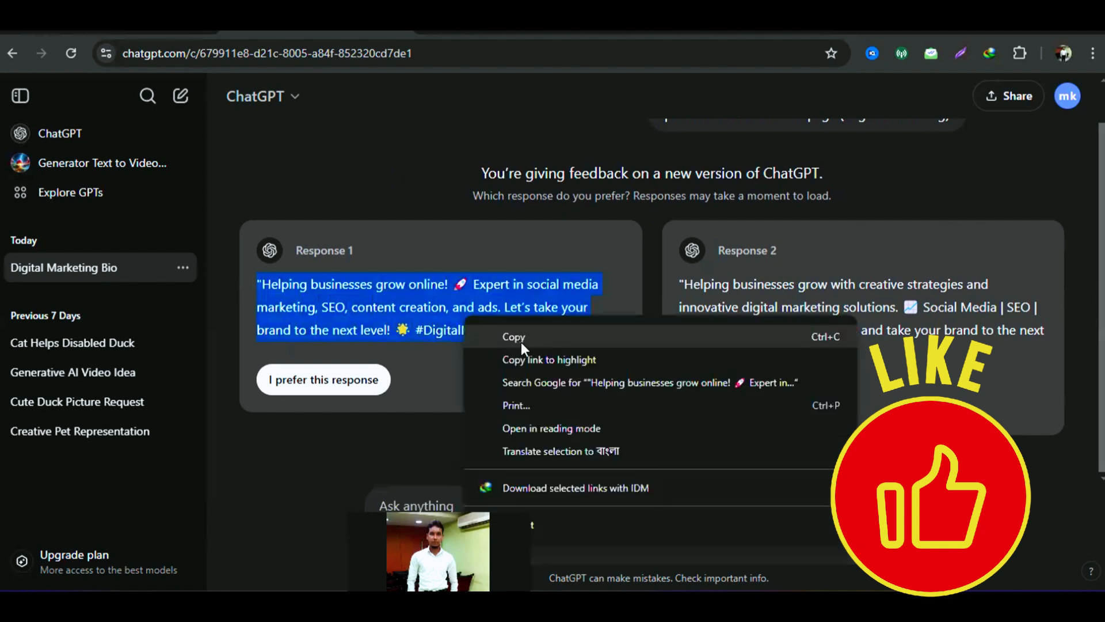
left_click(514, 337)
Switch back to the Facebook Page, paste the copied text as its Bio, save it, and skip posting it to News Feed
left_click(230, 36)
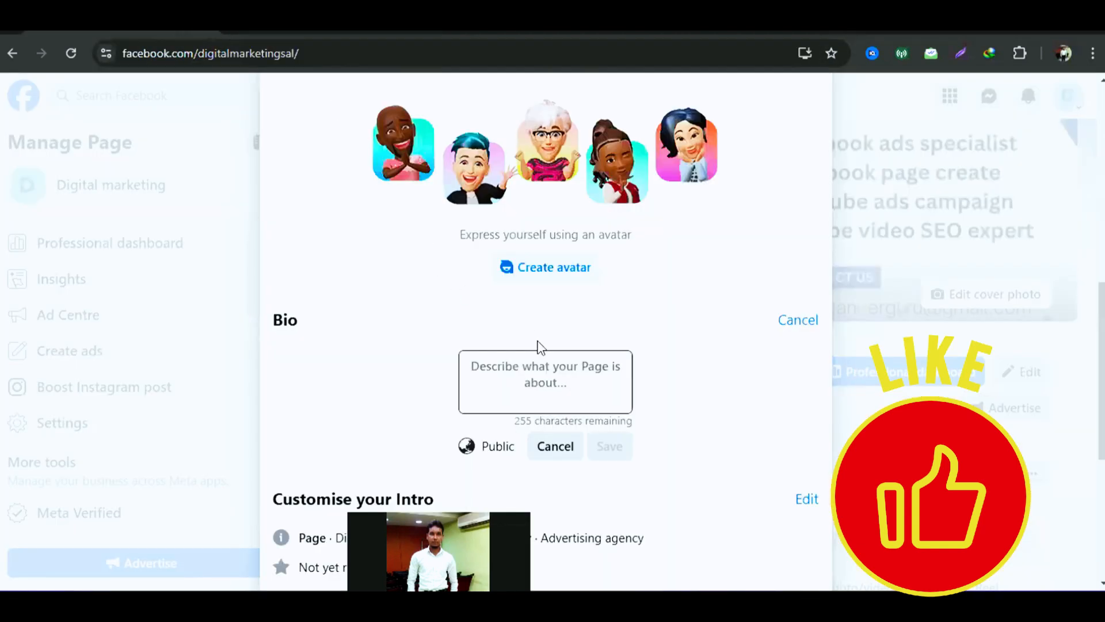
left_click(529, 366)
right_click(529, 366)
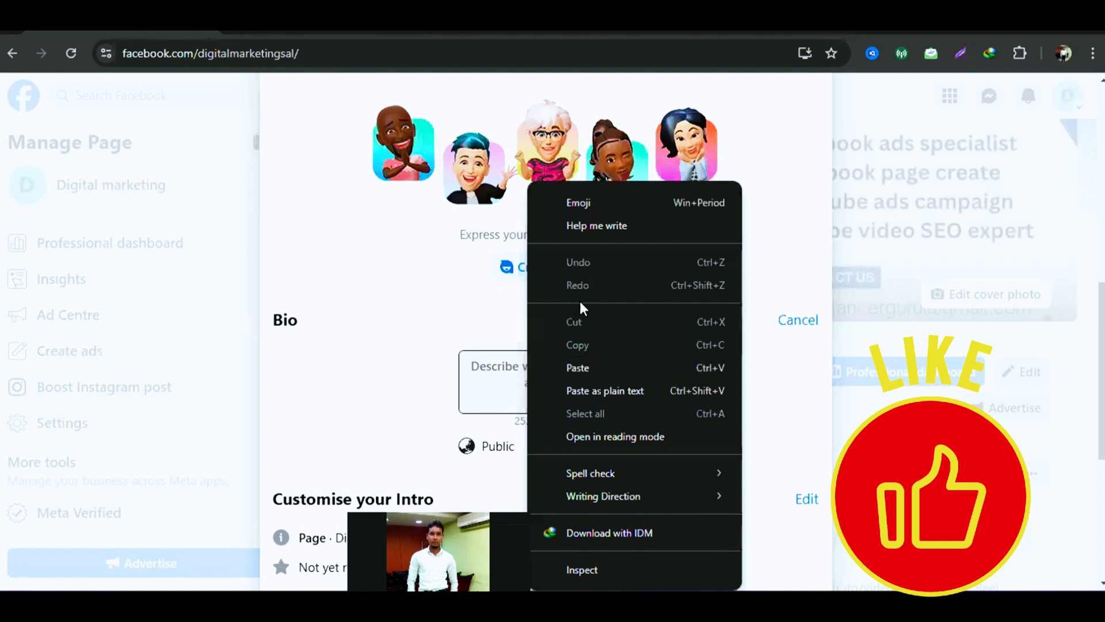
left_click(584, 369)
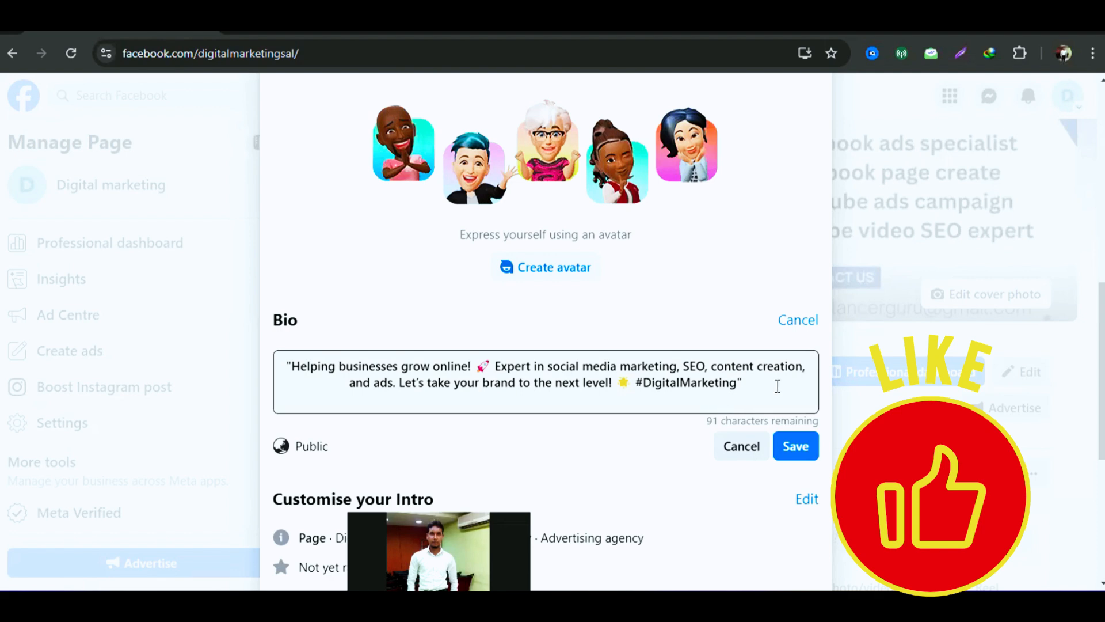
left_click(807, 454)
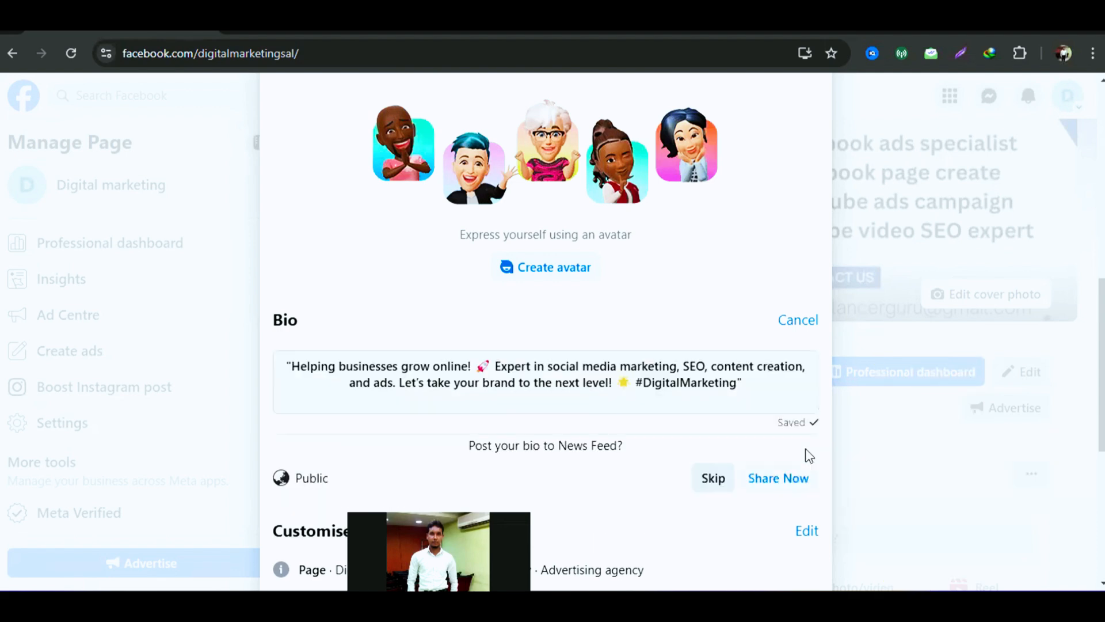
scroll(792, 305, "down", 3)
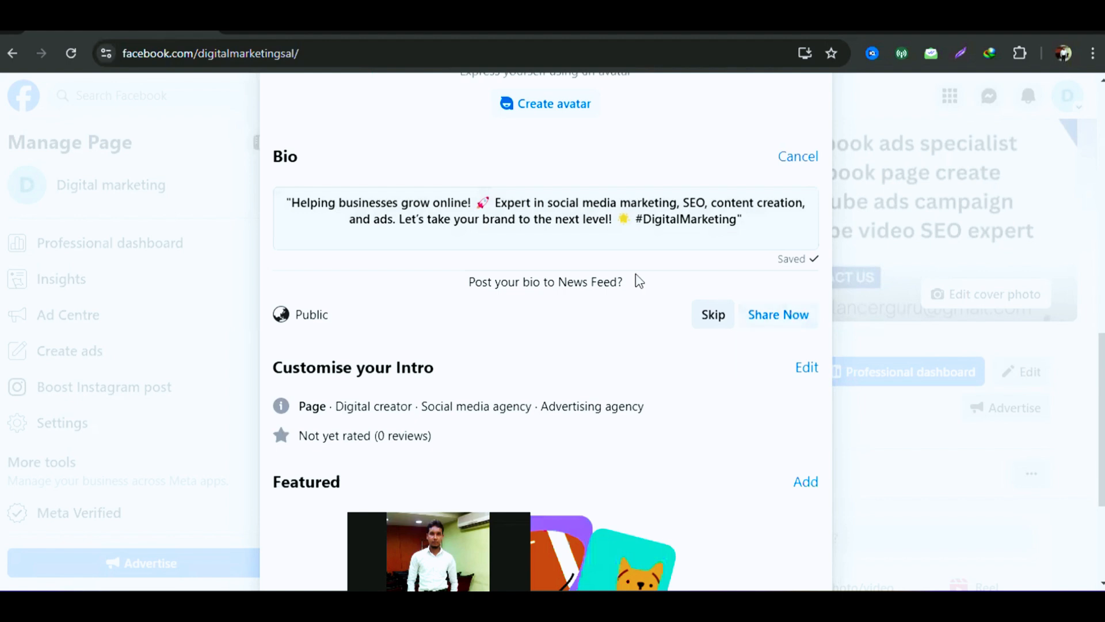
left_click(709, 317)
scroll(661, 301, "up", 10)
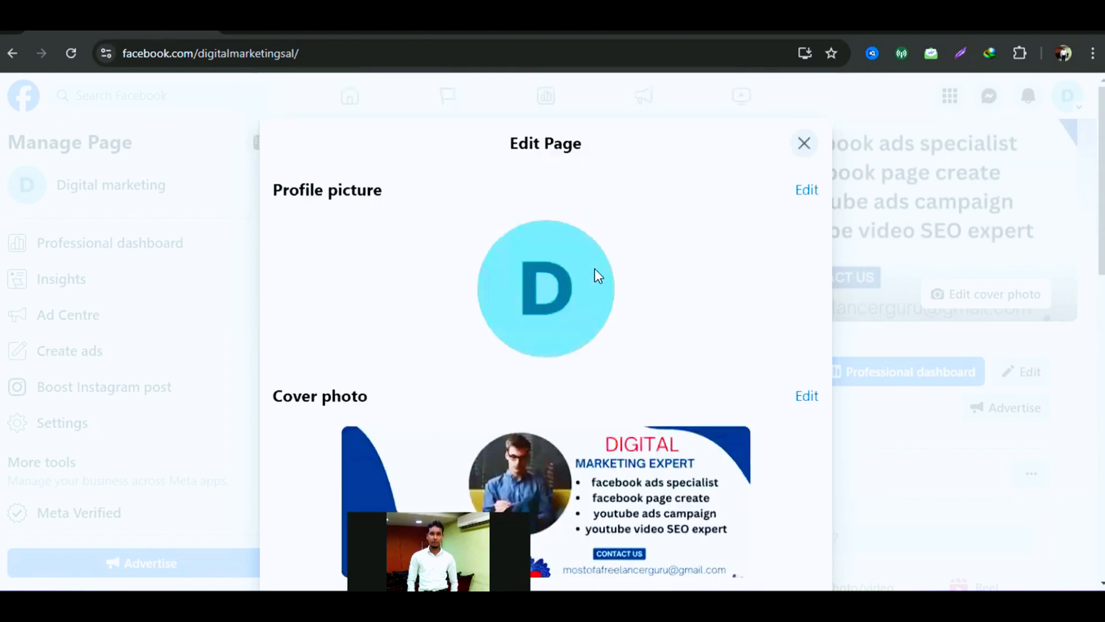
scroll(767, 222, "down", 2)
scroll(766, 222, "down", 1)
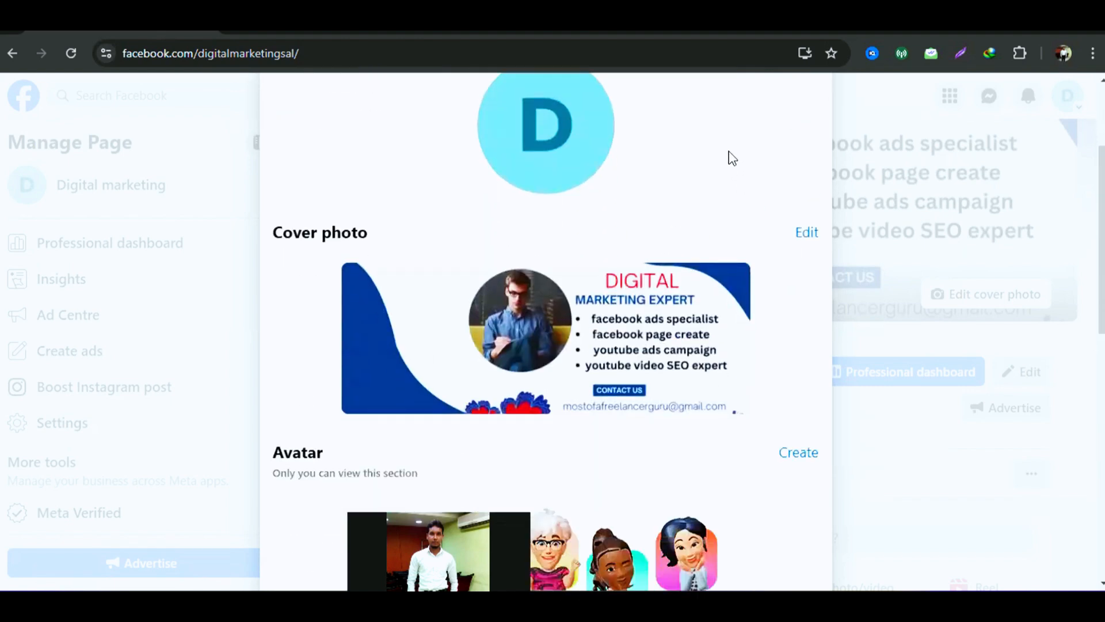
scroll(800, 227, "up", 3)
scroll(805, 238, "down", 3)
scroll(778, 254, "down", 3)
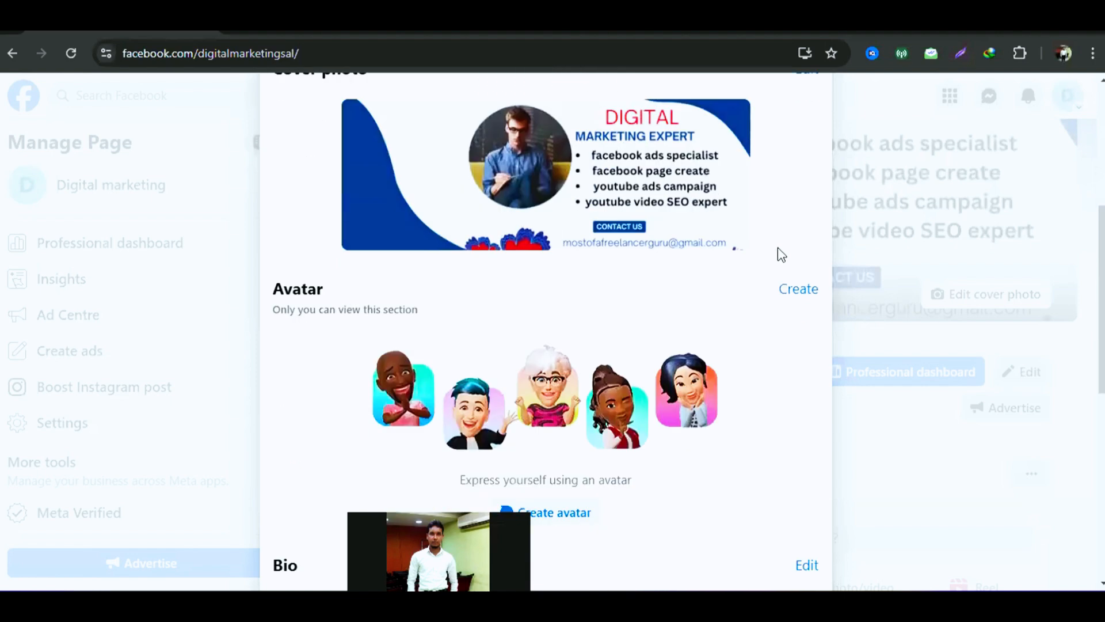
scroll(768, 257, "down", 5)
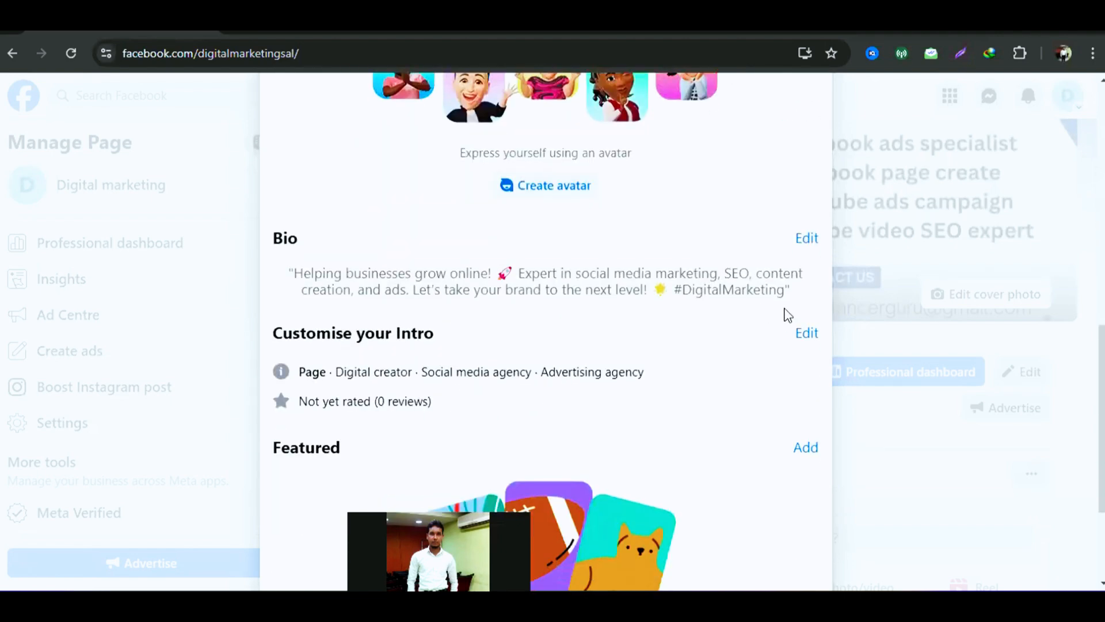
scroll(771, 314, "down", 1)
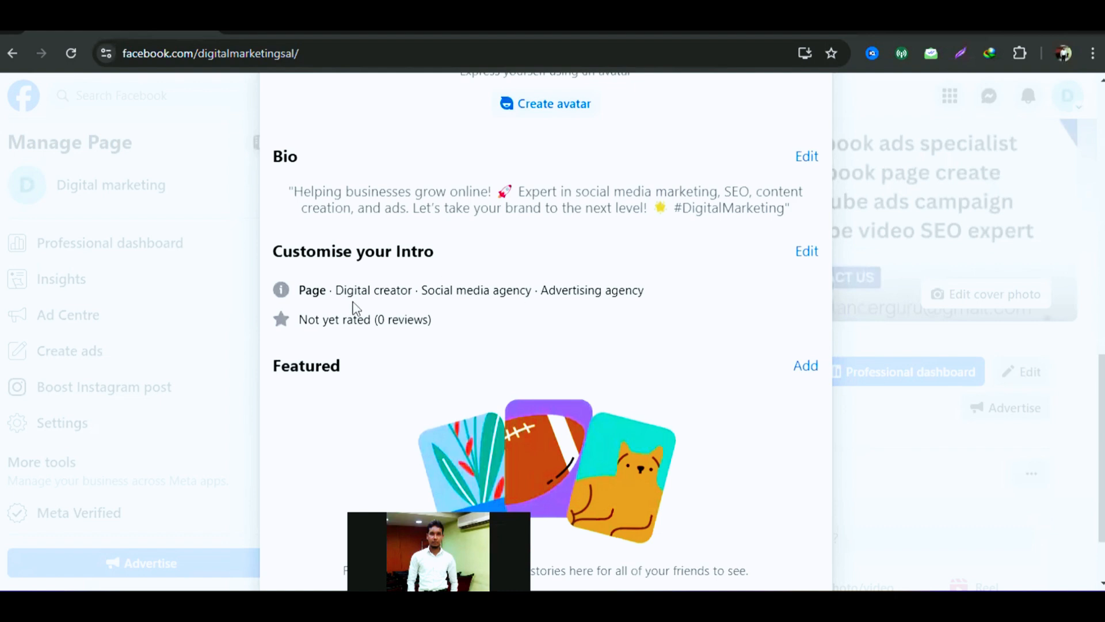
scroll(698, 311, "down", 1)
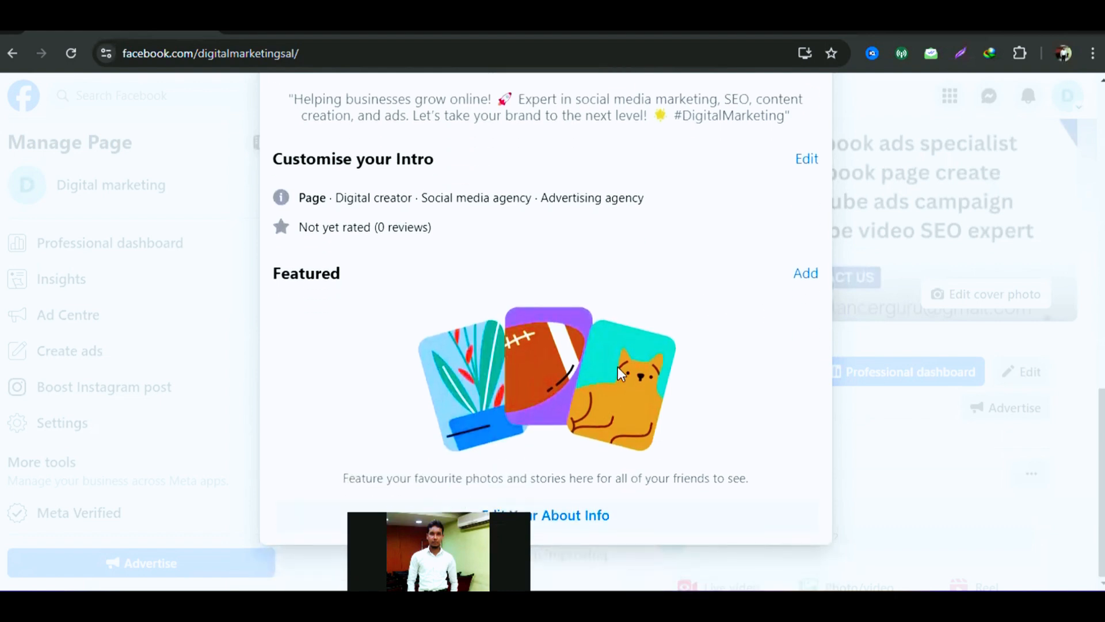
Open the Page's About info from the end of the Edit Page dialog and look over the Page header
left_click_drag(439, 552, 975, 474)
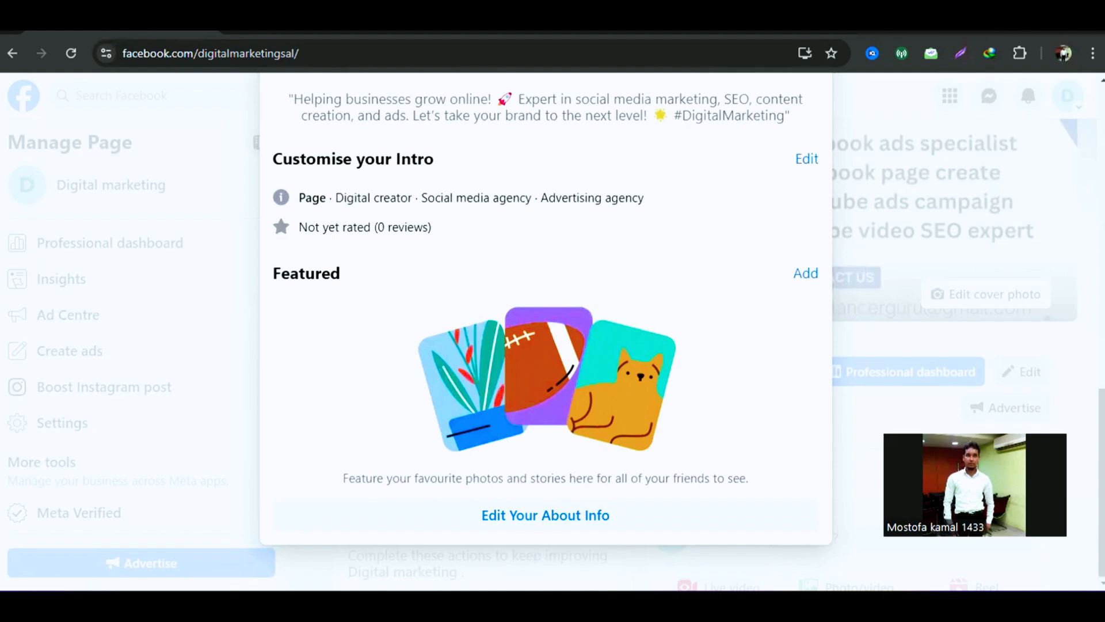
left_click(545, 521)
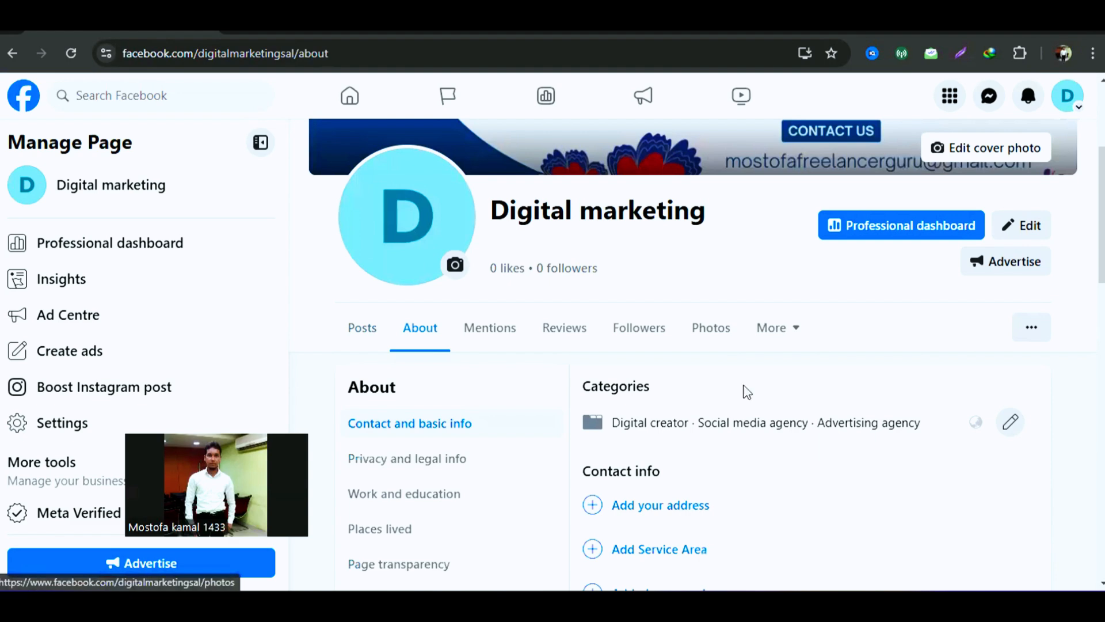
scroll(748, 392, "up", 4)
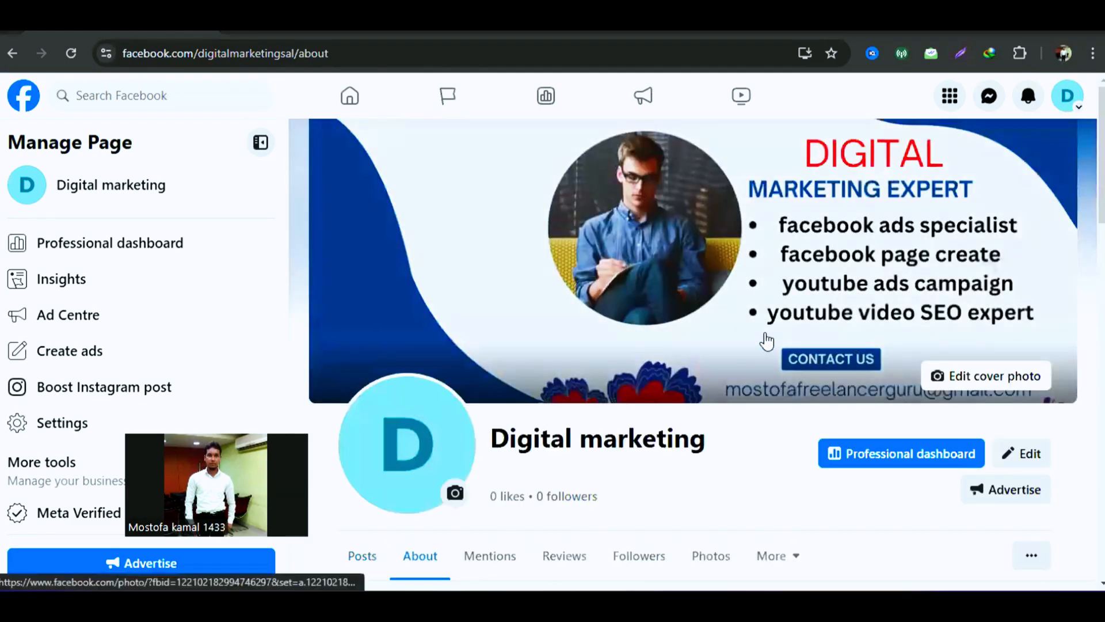
scroll(772, 262, "down", 1)
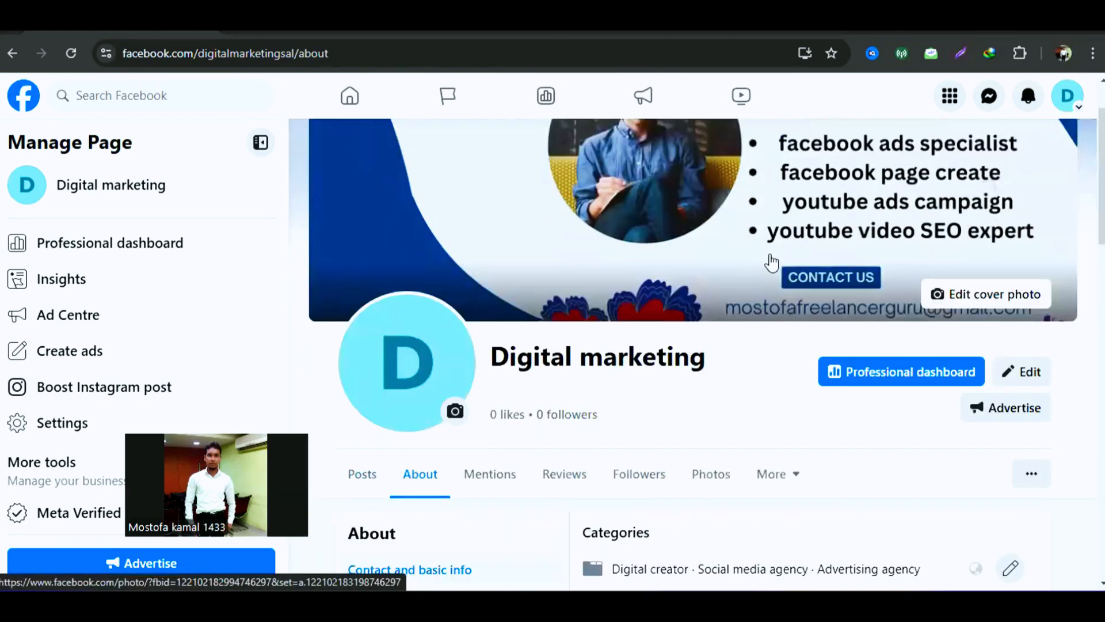
Look over the Page's cover photo, header and the top of its About contact fields
scroll(772, 263, "up", 1)
scroll(913, 269, "down", 1)
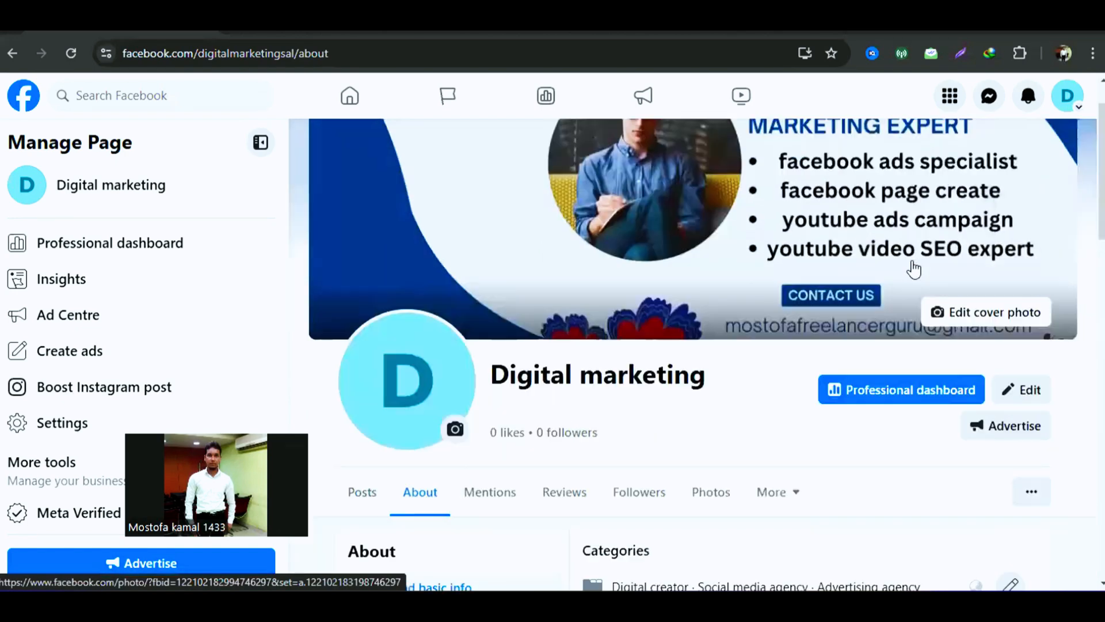
scroll(902, 273, "up", 1)
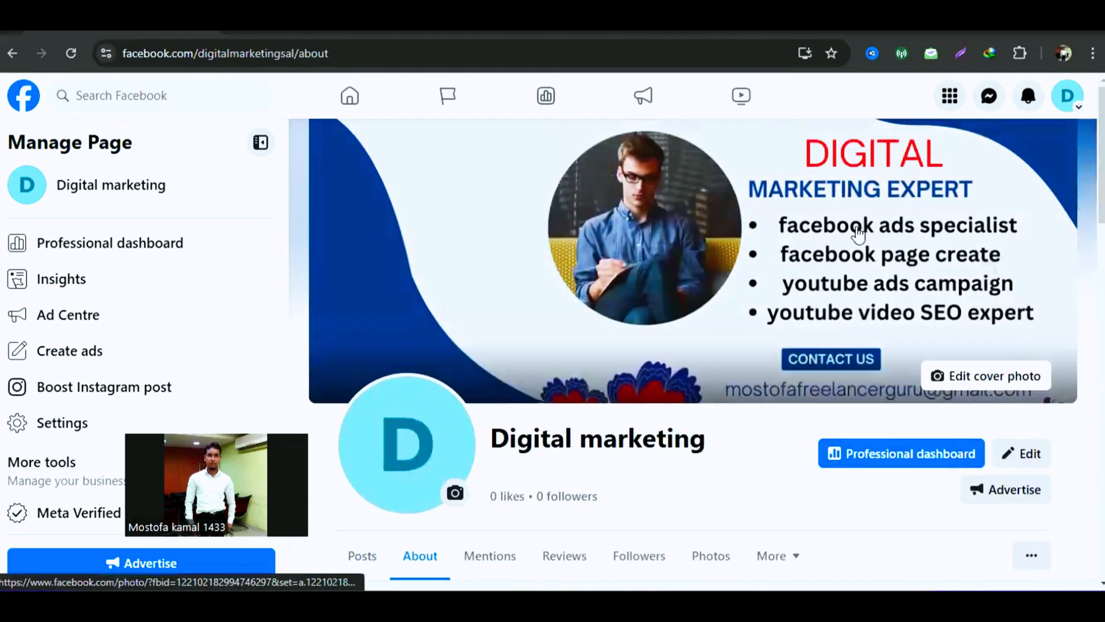
scroll(852, 237, "down", 4)
scroll(858, 235, "down", 5)
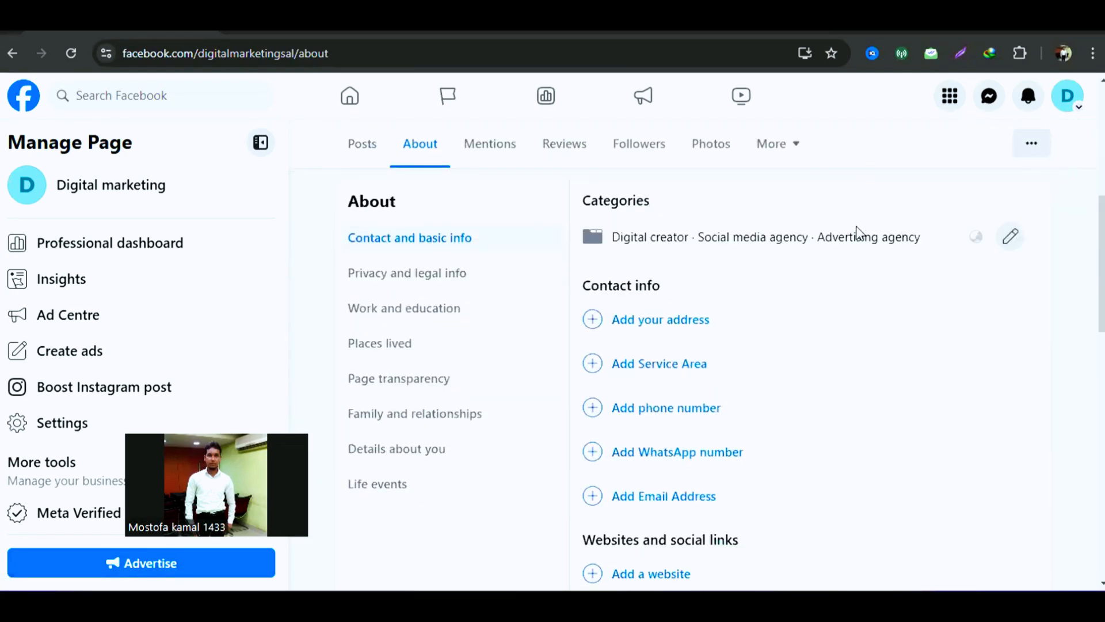
scroll(824, 311, "down", 1)
scroll(827, 313, "up", 7)
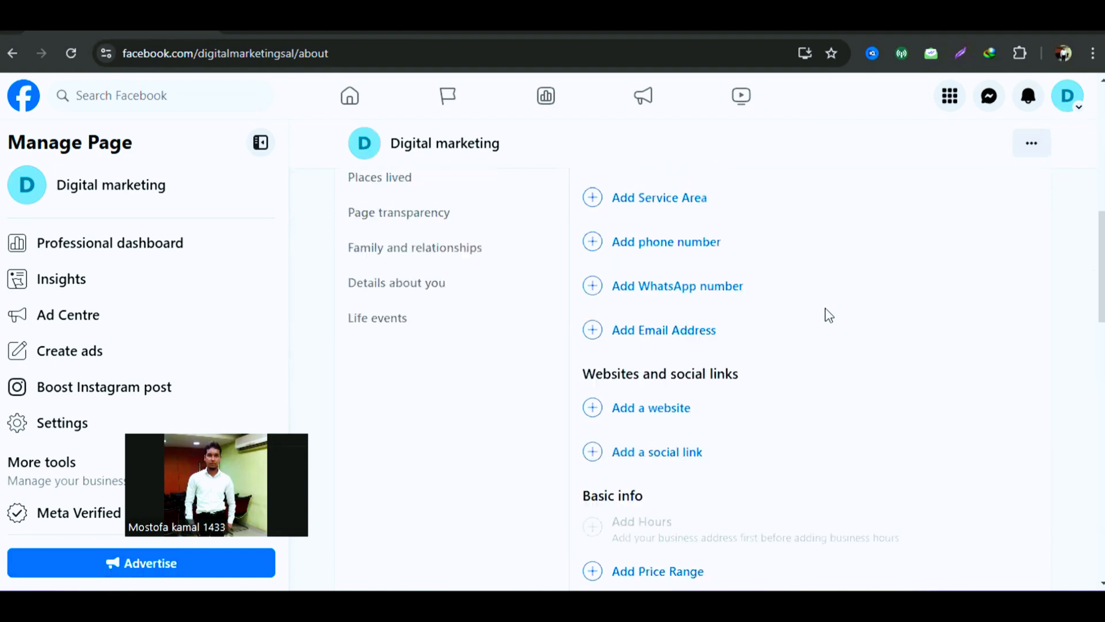
scroll(829, 315, "up", 4)
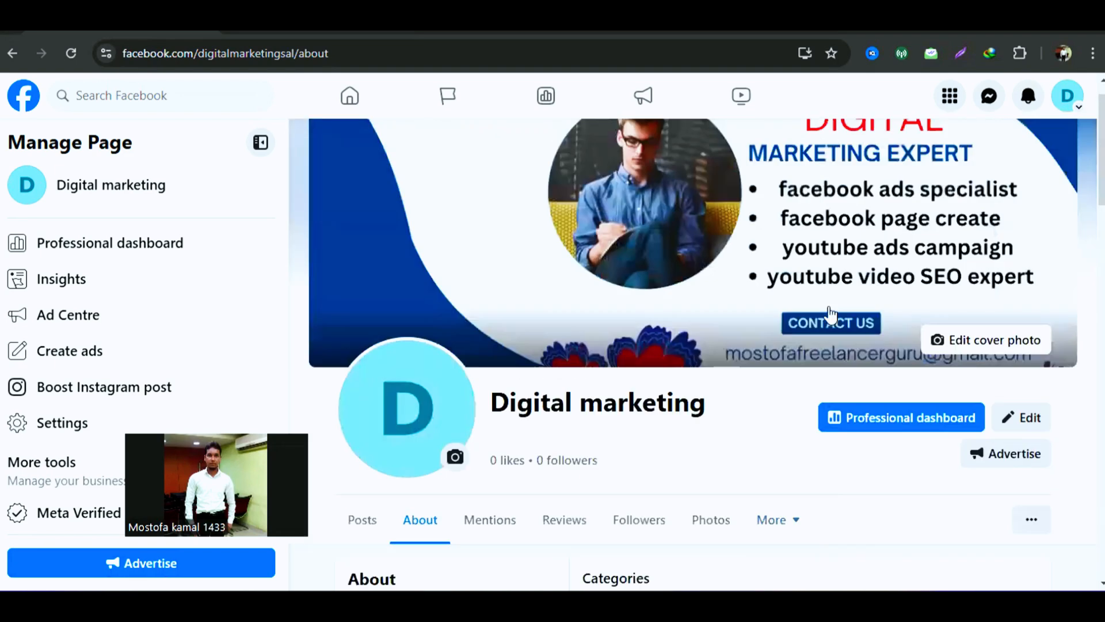
scroll(661, 262, "down", 5)
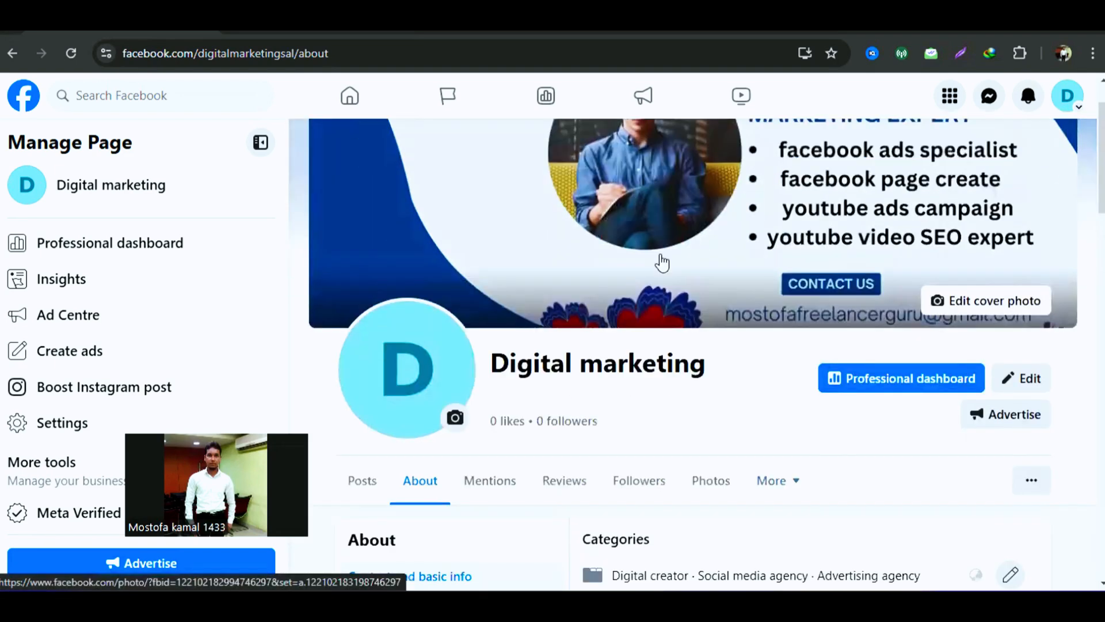
Examine the categories, contact info, websites and social links, and basic info fields in the Page's About section
scroll(737, 237, "down", 1)
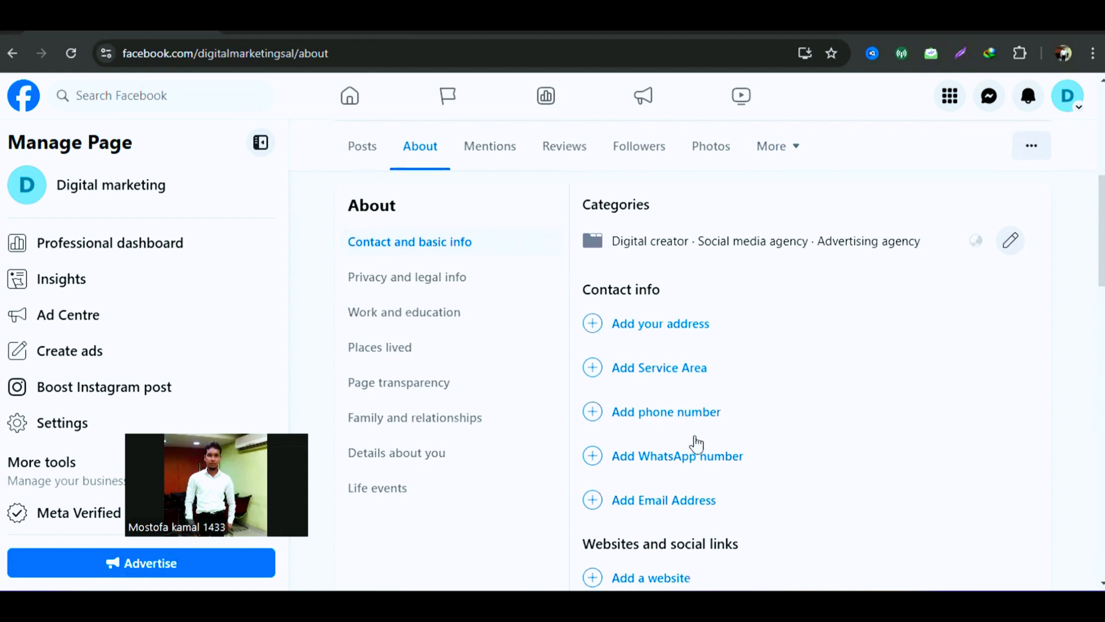
scroll(756, 343, "down", 2)
scroll(717, 386, "down", 1)
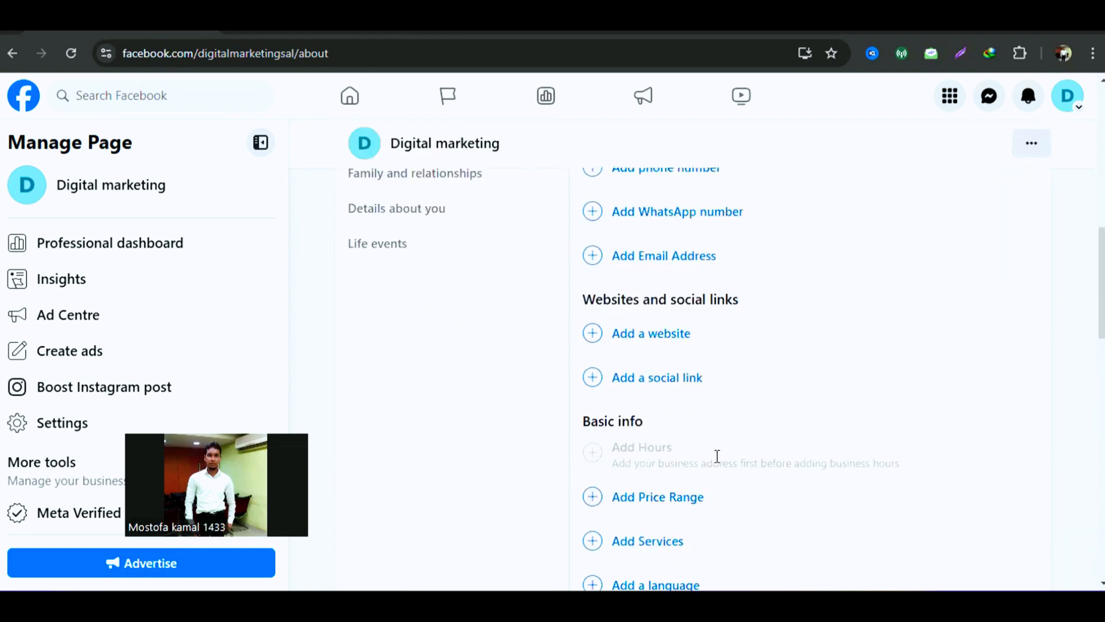
scroll(717, 461, "down", 1)
scroll(718, 472, "down", 1)
scroll(718, 472, "up", 1)
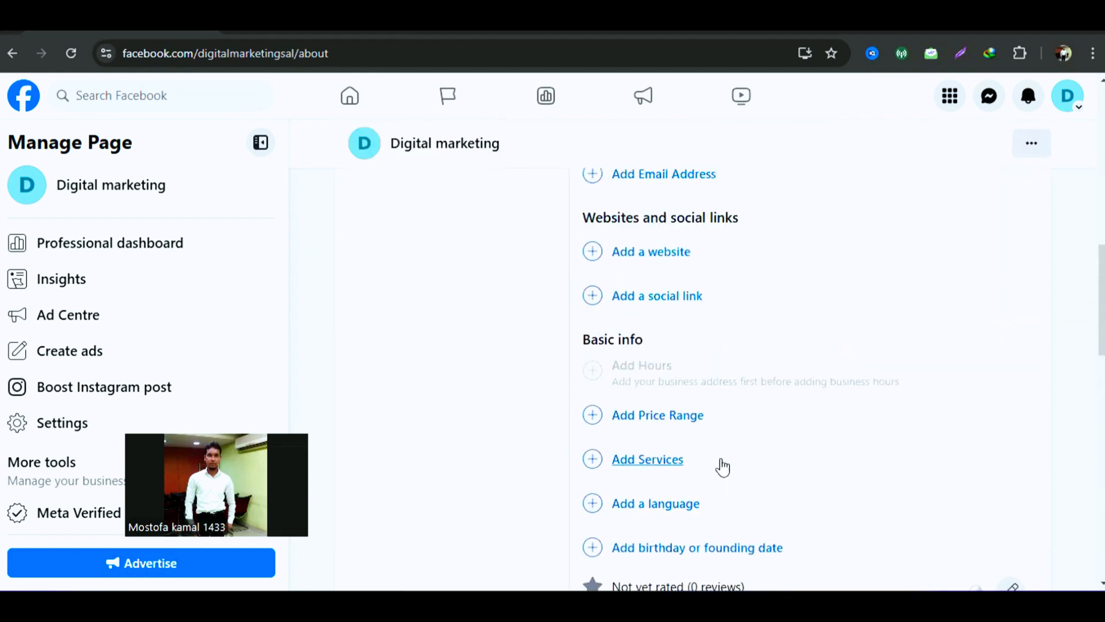
scroll(772, 358, "up", 3)
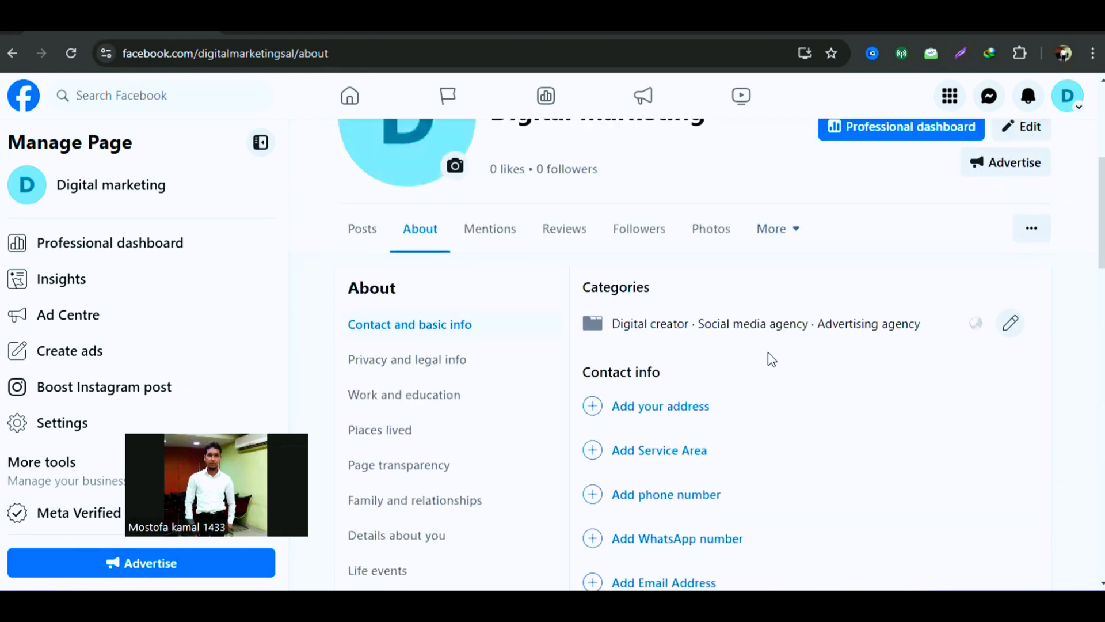
scroll(768, 352, "down", 1)
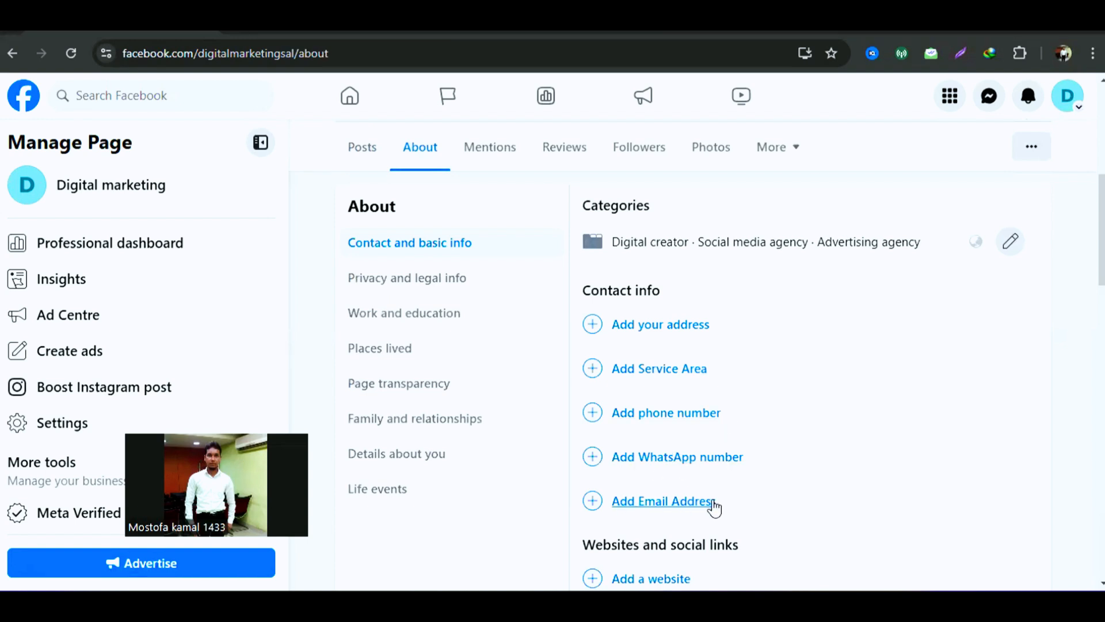
scroll(760, 419, "up", 2)
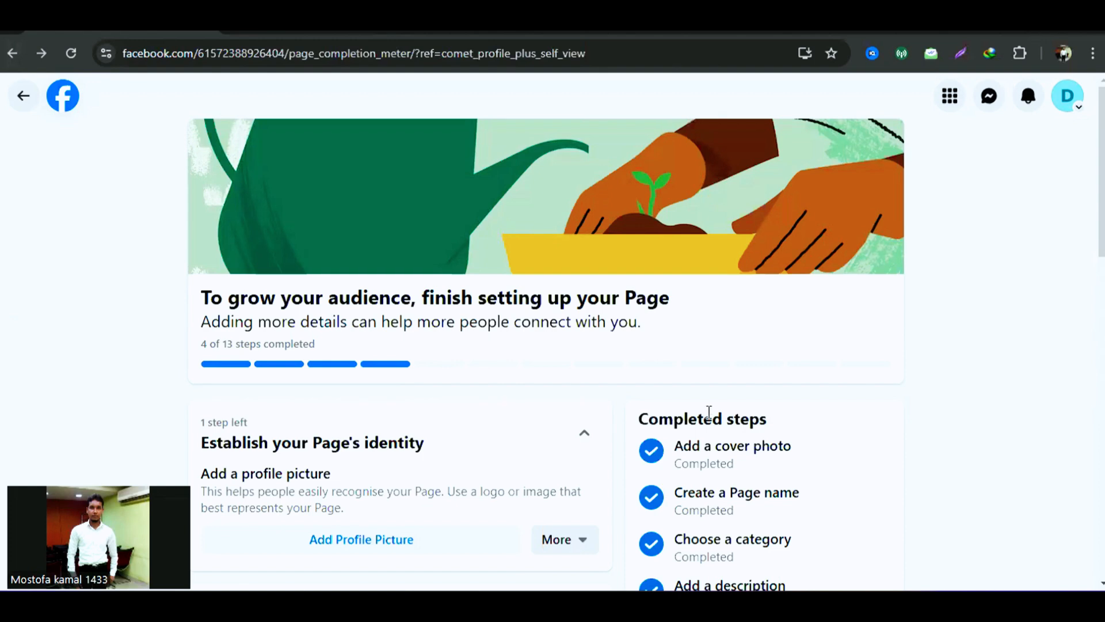
Read through the Page setup checklist, from the profile picture and info and preferences down to the welcome post
scroll(709, 413, "down", 6)
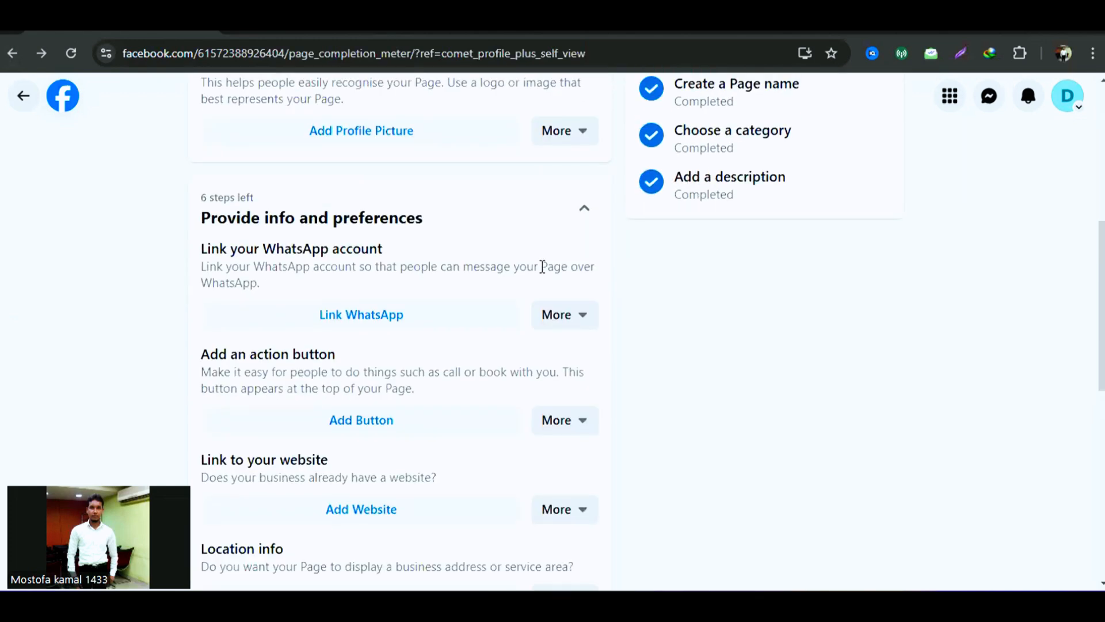
scroll(598, 263, "down", 1)
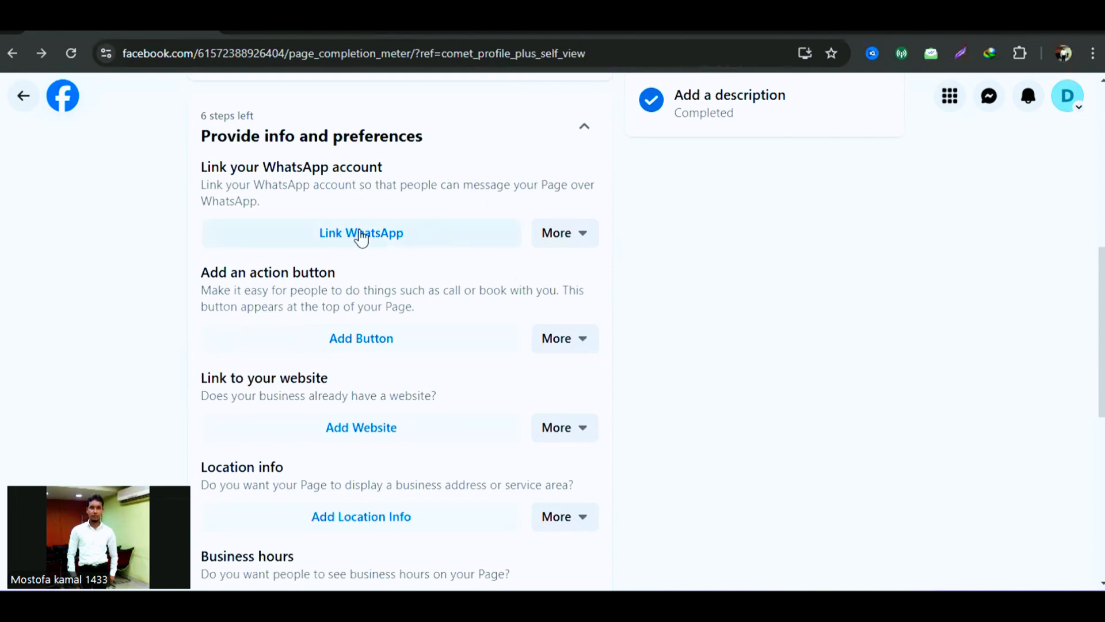
scroll(379, 354, "down", 1)
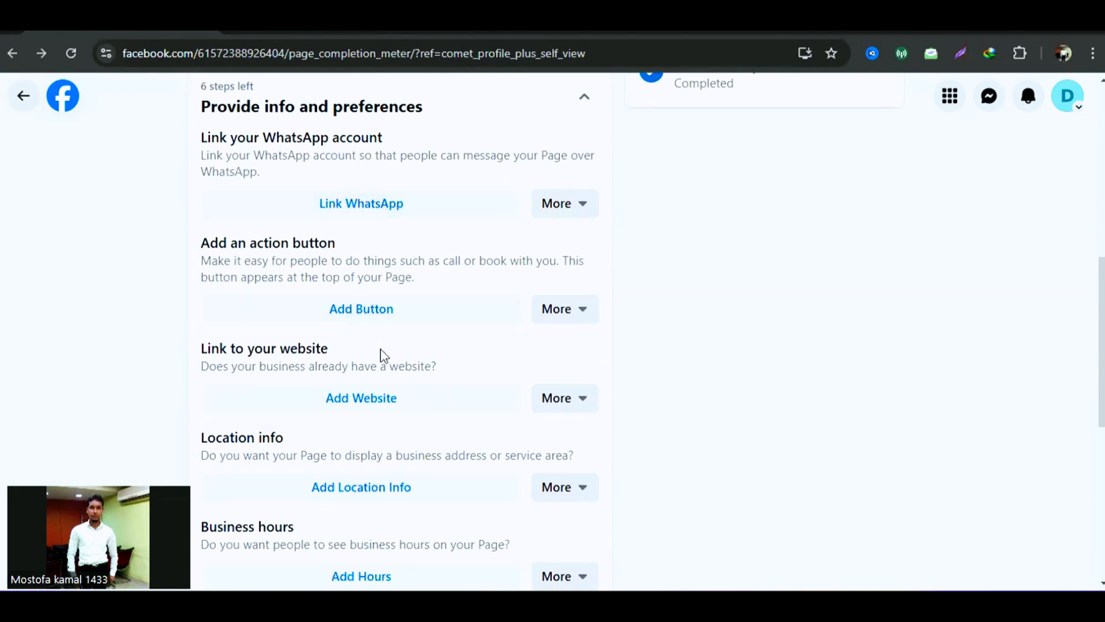
scroll(397, 259, "down", 2)
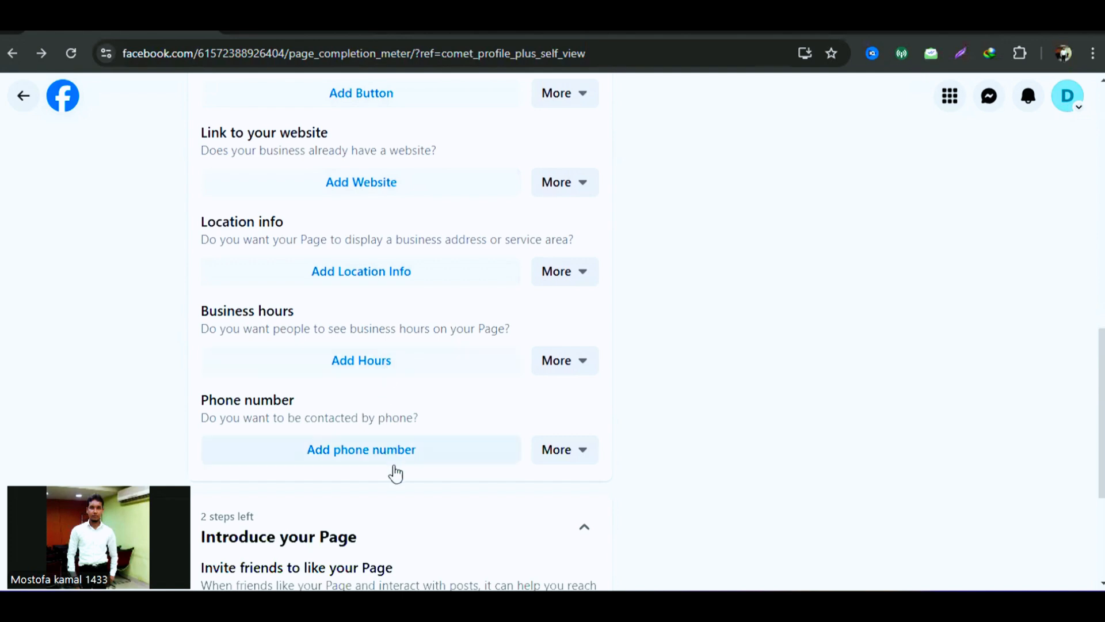
scroll(403, 449, "down", 1)
scroll(417, 429, "down", 1)
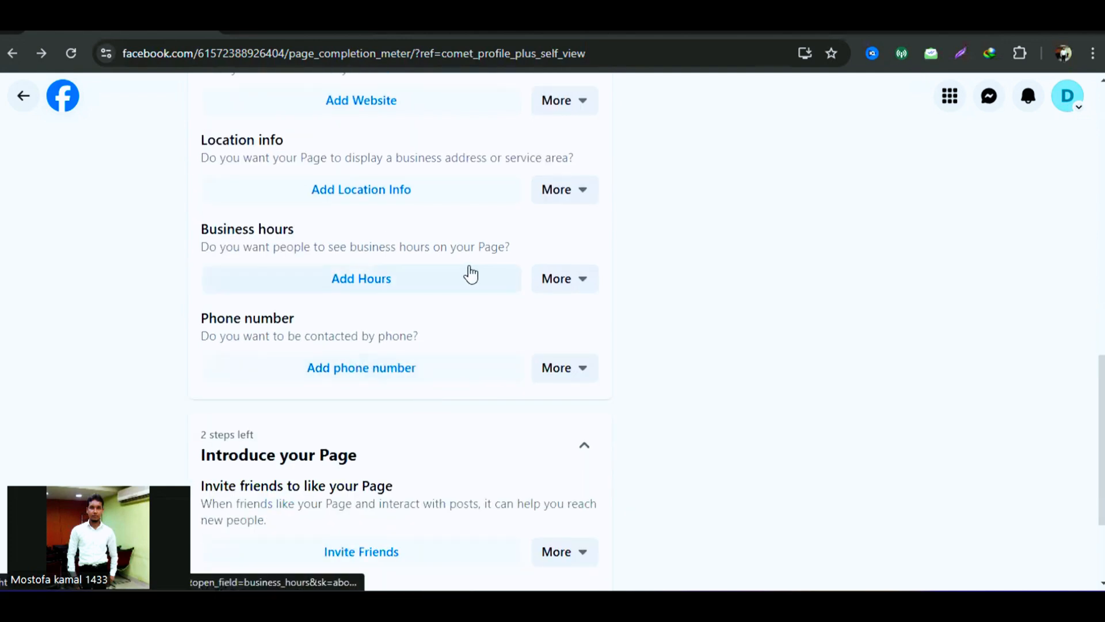
scroll(489, 268, "down", 1)
scroll(498, 272, "down", 2)
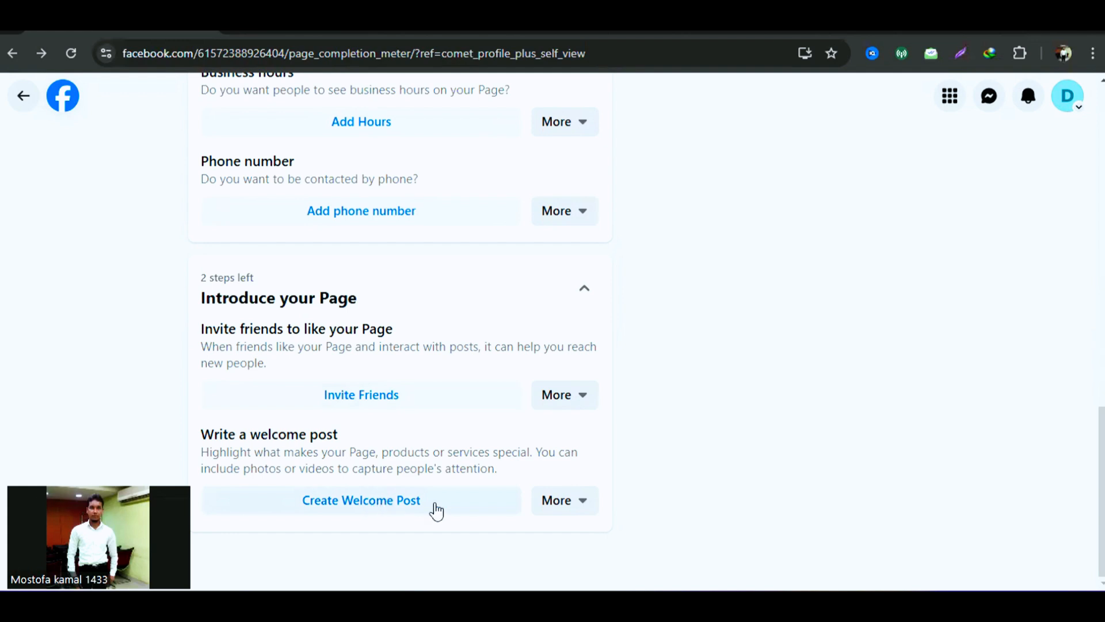
Go back over the Page setup checklist and examine its progress, completed steps and remaining identity and info tasks
scroll(654, 308, "up", 4)
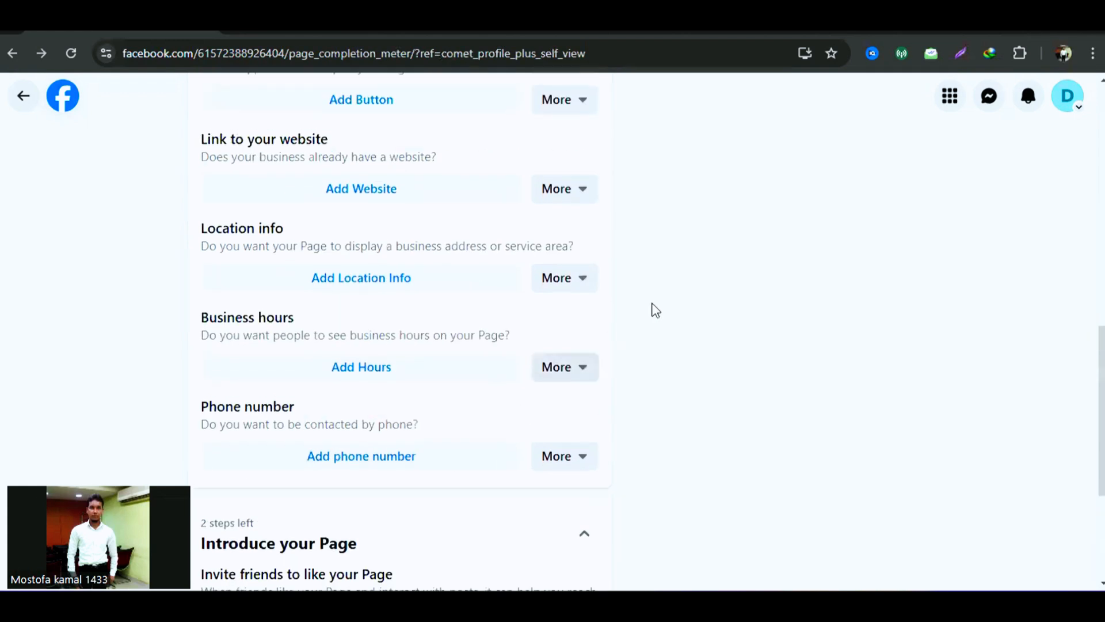
scroll(553, 310, "up", 4)
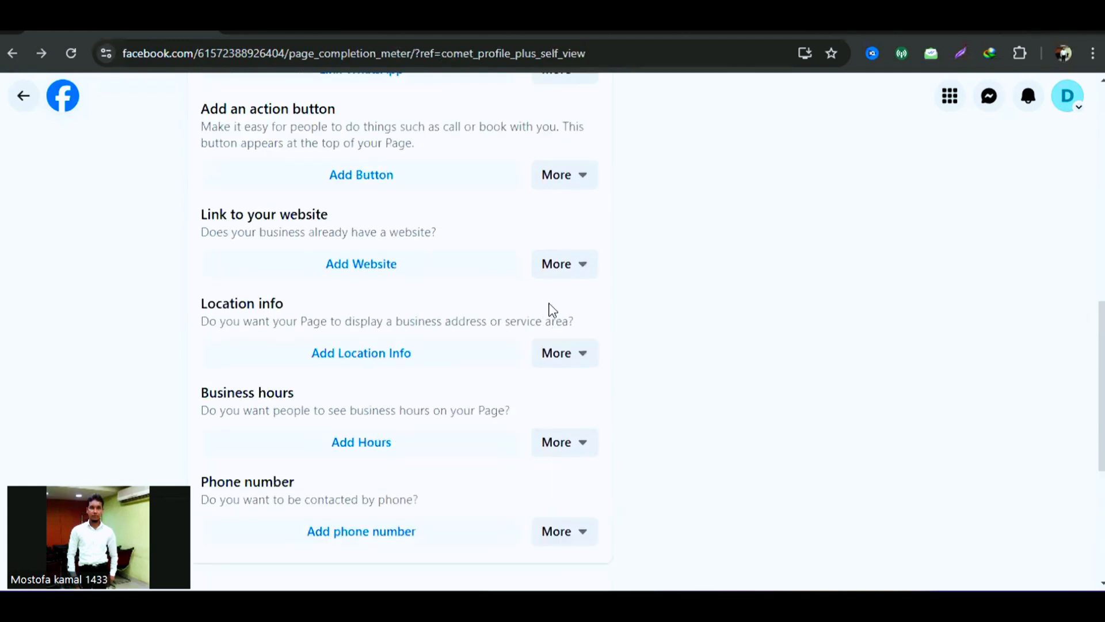
scroll(585, 282, "up", 3)
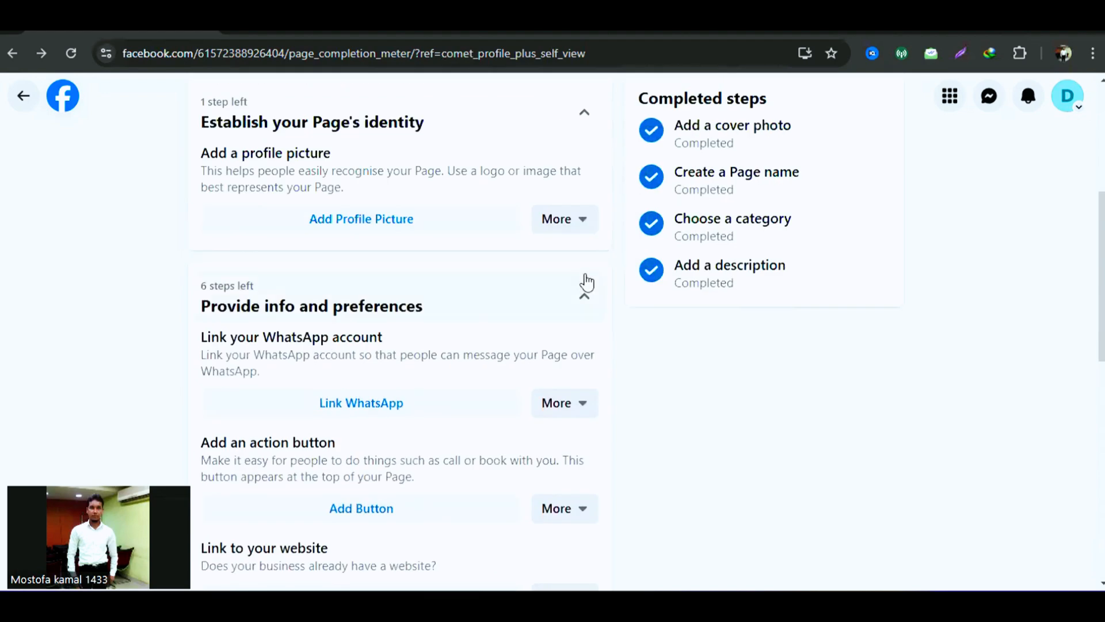
scroll(570, 262, "up", 3)
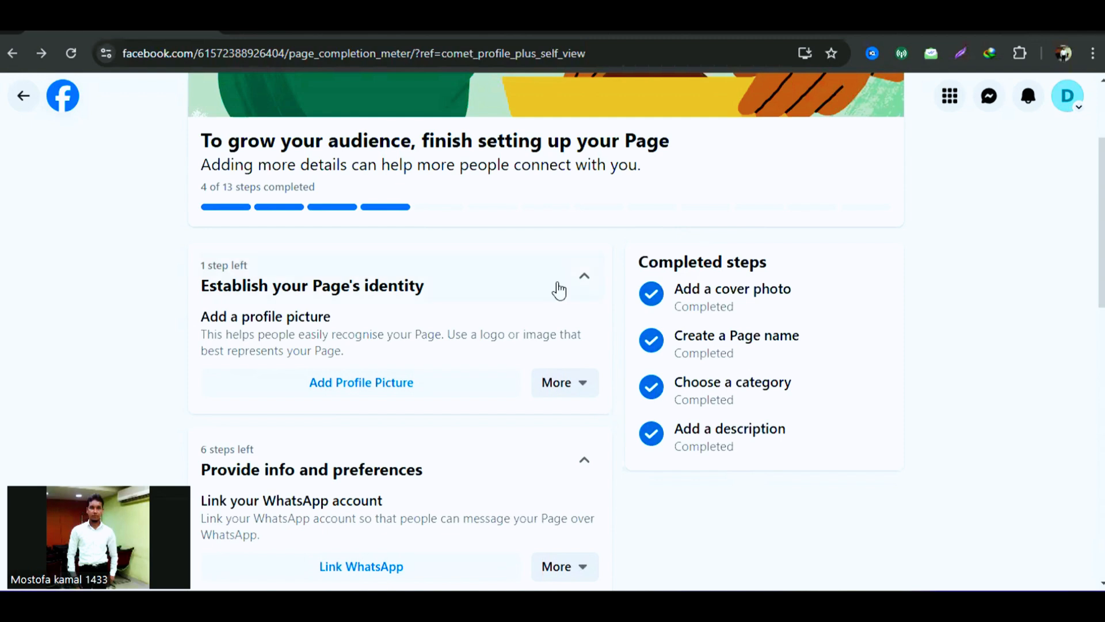
scroll(727, 255, "up", 3)
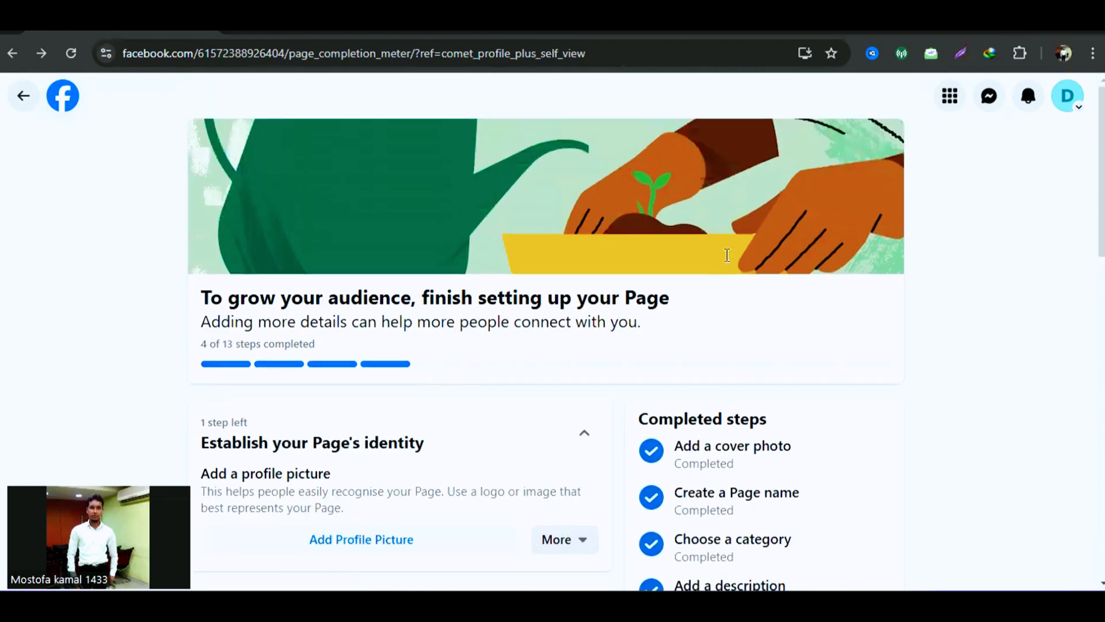
scroll(685, 269, "down", 2)
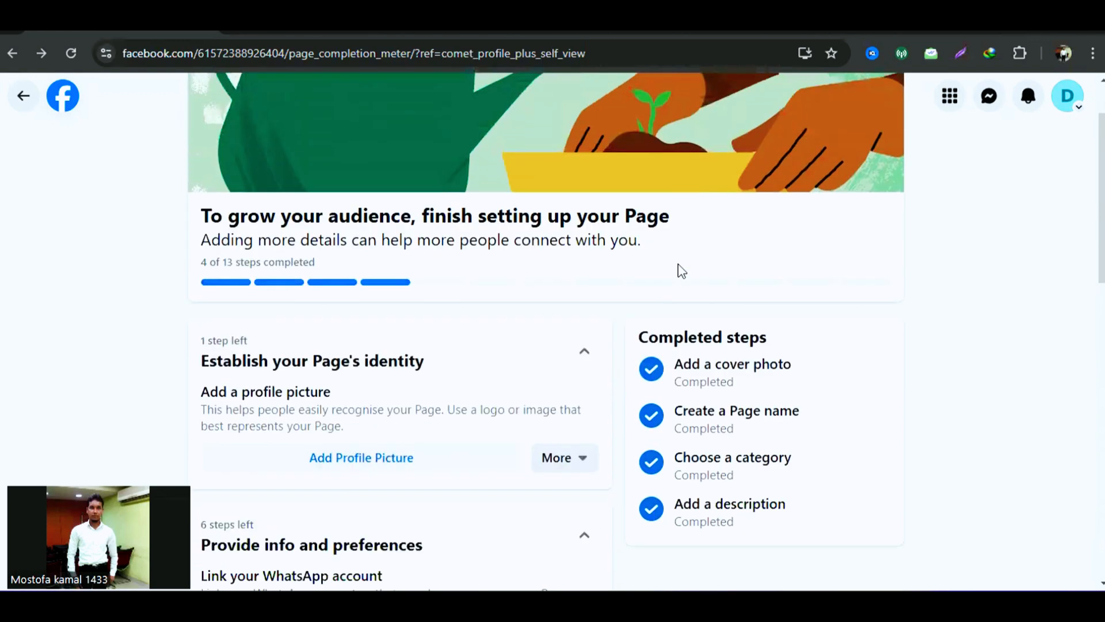
scroll(746, 307, "down", 4)
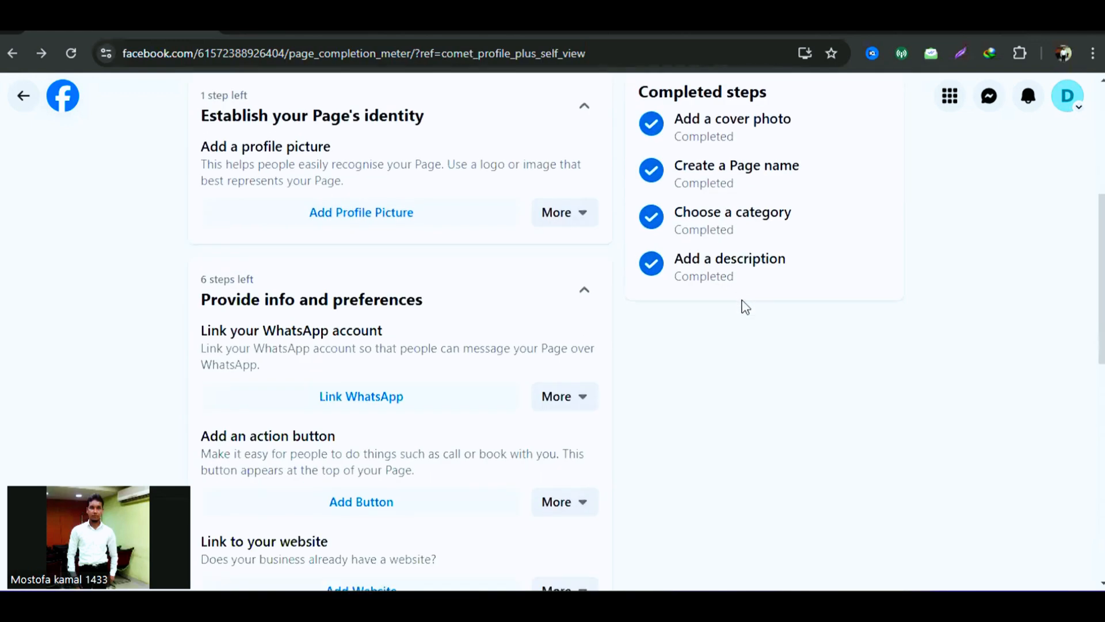